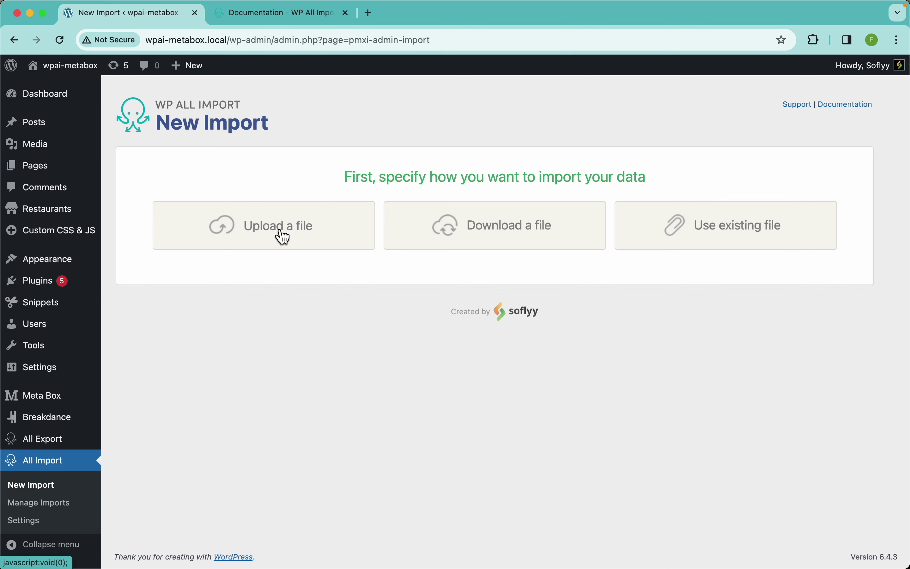
Review the URL and FTP/SFTP options for downloading an import file
left_click(495, 243)
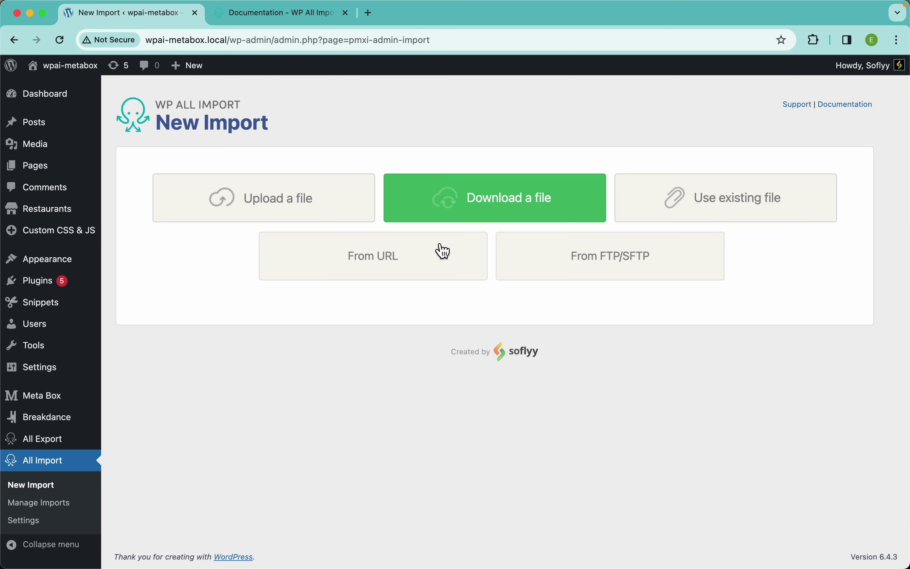
left_click(391, 265)
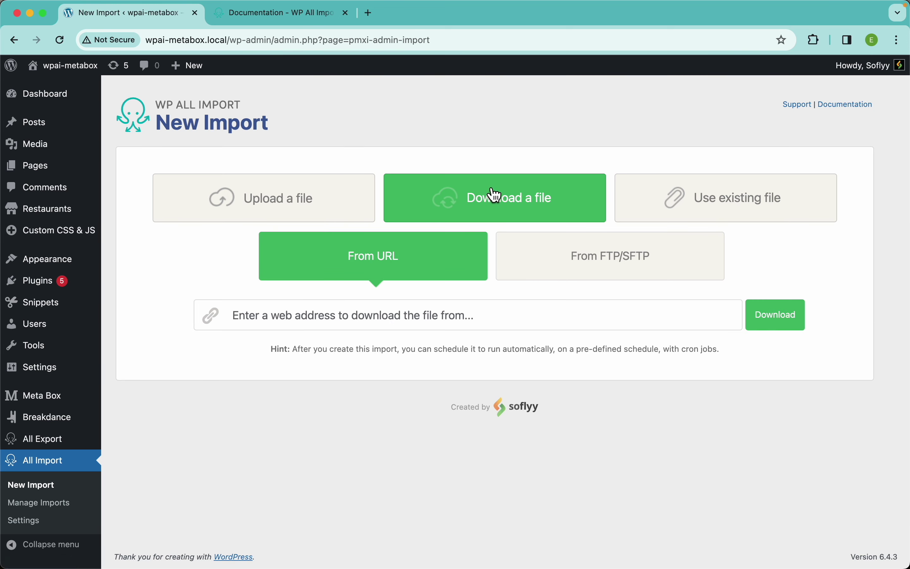
left_click(657, 259)
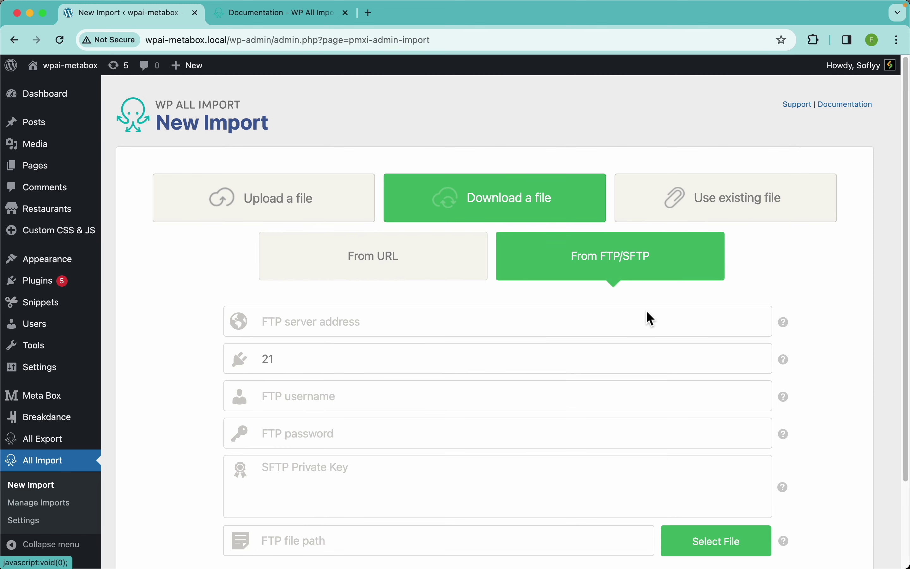
scroll(515, 347, "down", 3)
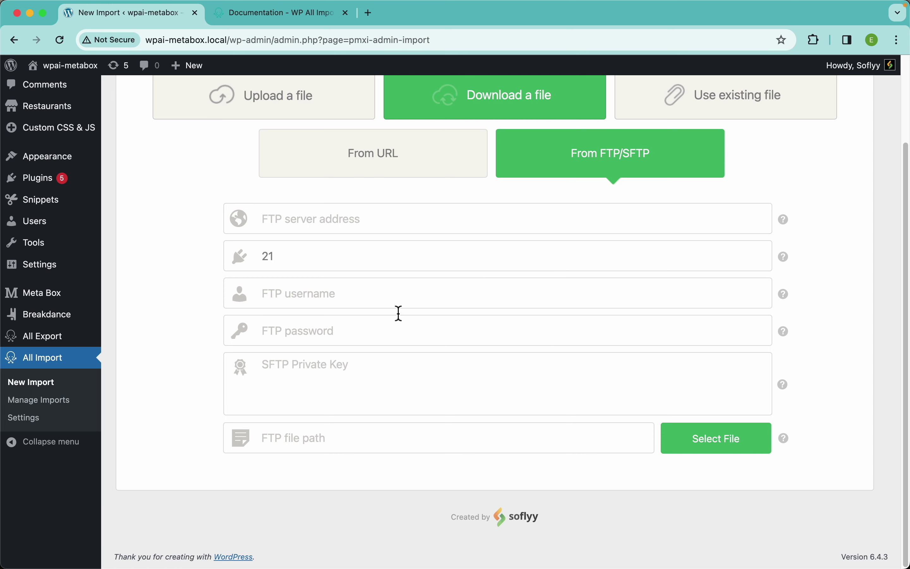
scroll(624, 205, "up", 3)
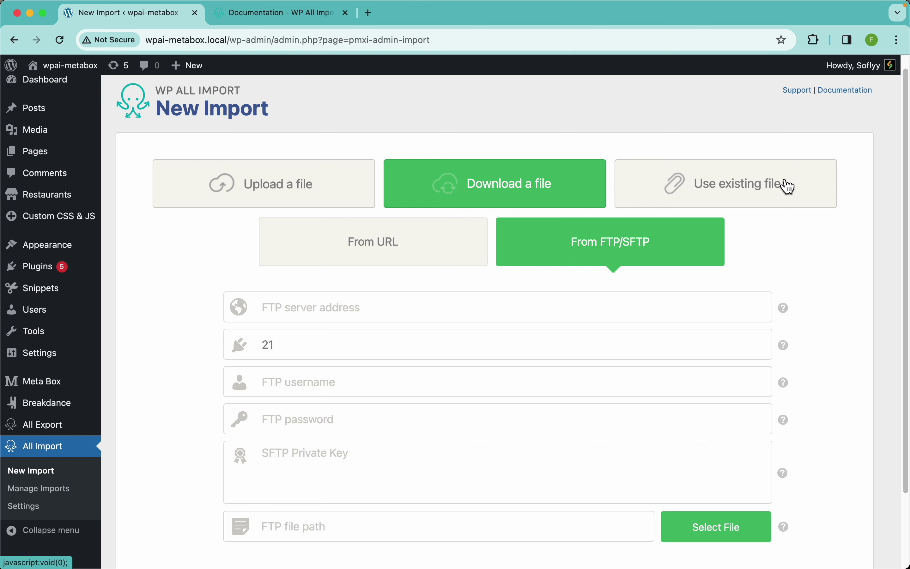
Check which previously uploaded files are available under the existing-file option, without choosing one
left_click(805, 188)
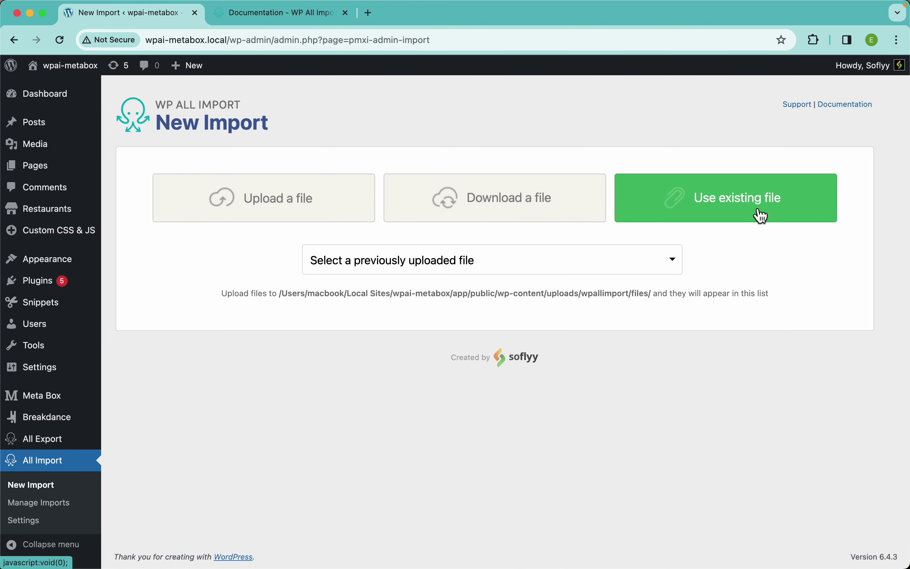
left_click(595, 272)
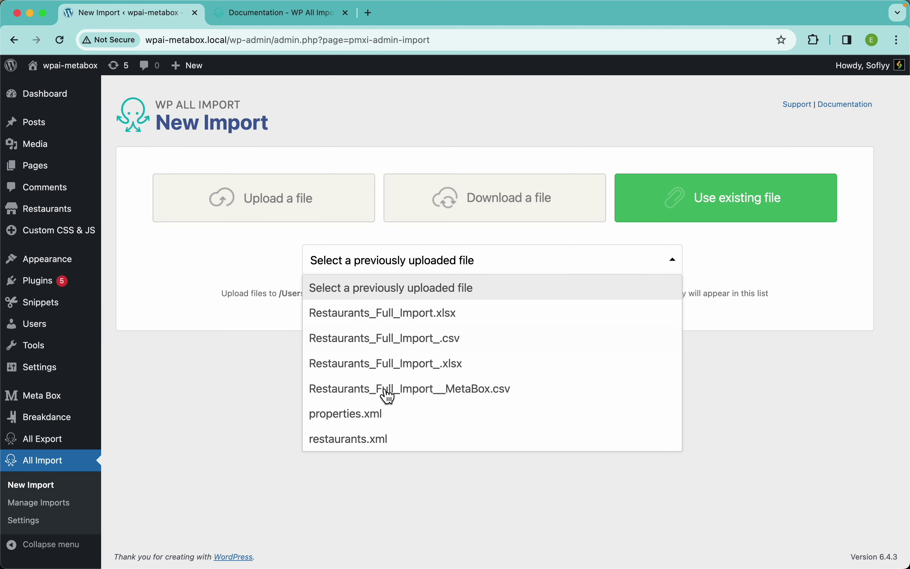
left_click(253, 395)
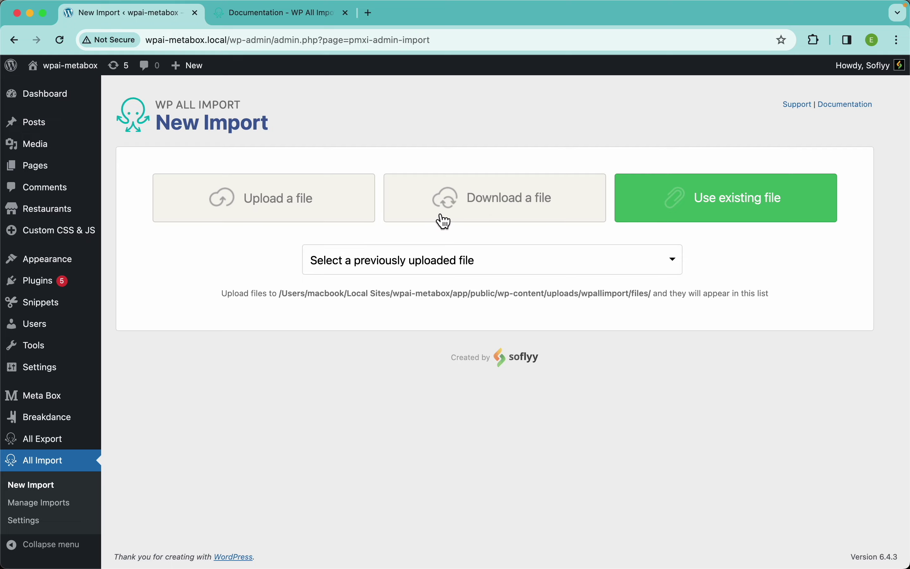
Upload restaurants.xml from the Import File folder as the import source
left_click(292, 217)
left_click(622, 168)
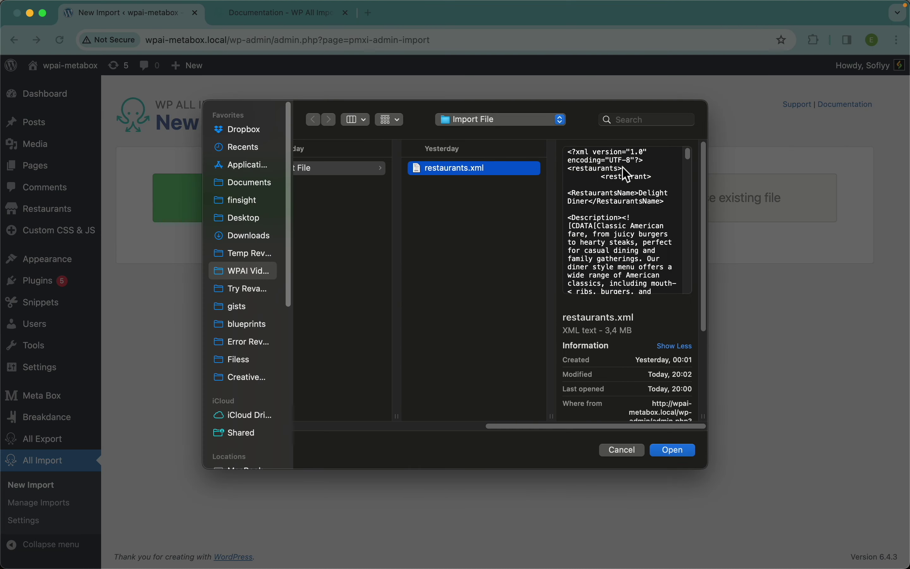
key("Return")
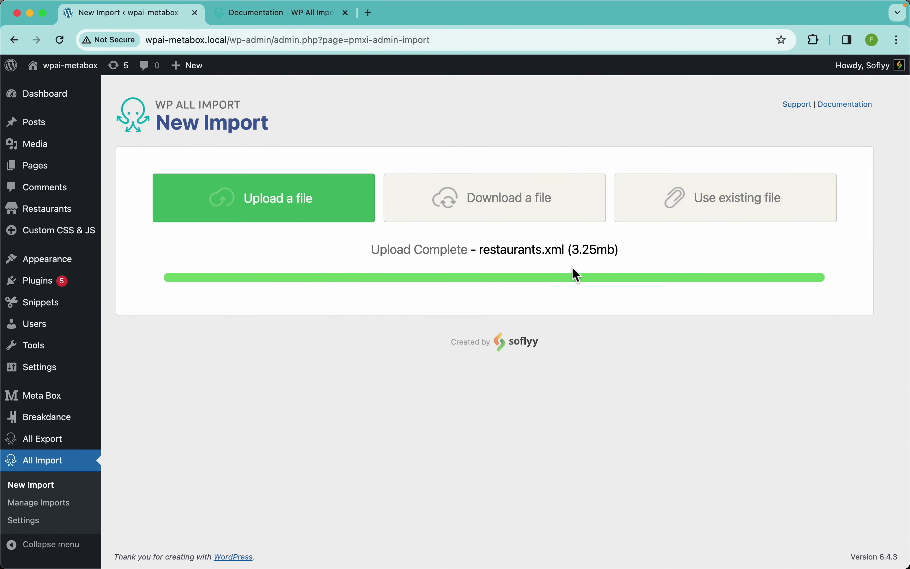
Switch the import to Existing Items and check the Restaurants list in a separate browser tab before returning to the import
scroll(489, 356, "down", 2)
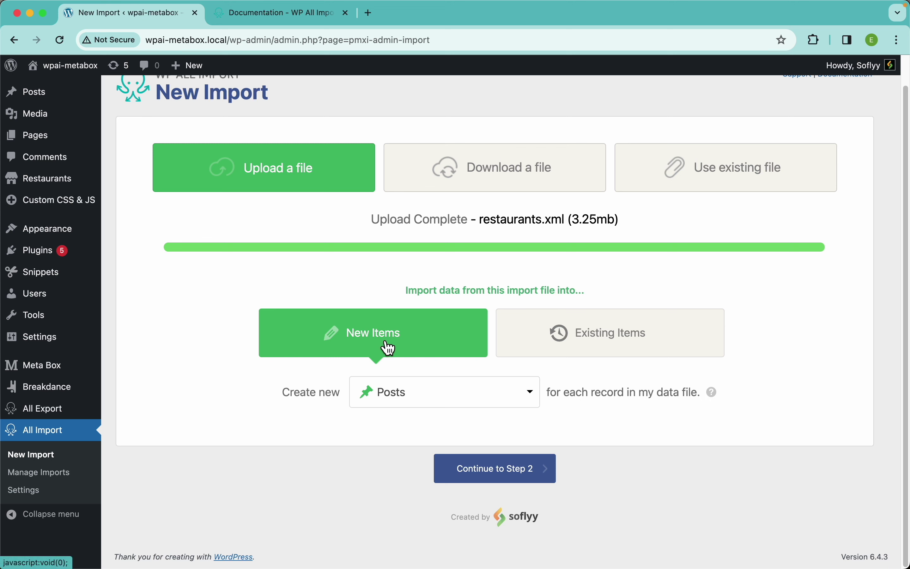
left_click(628, 338)
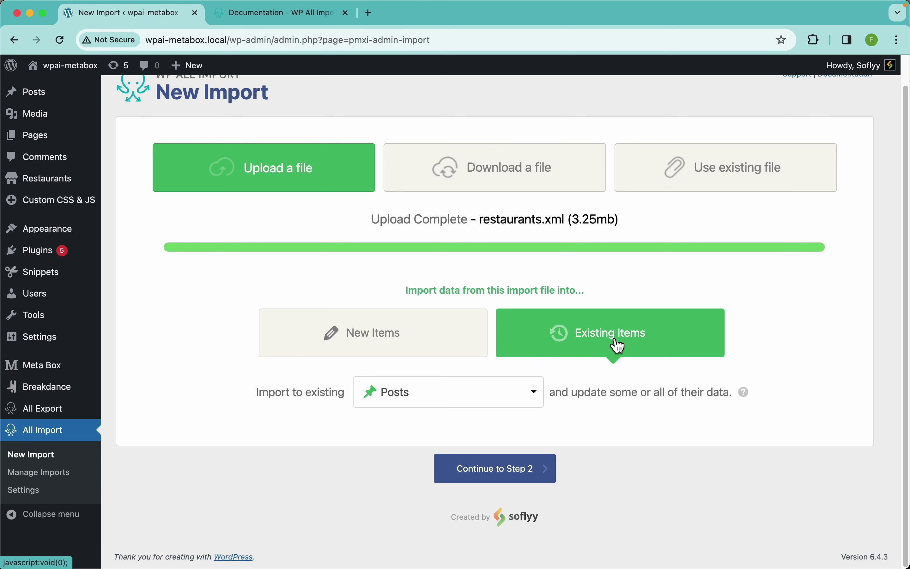
right_click(49, 193)
left_click(76, 187)
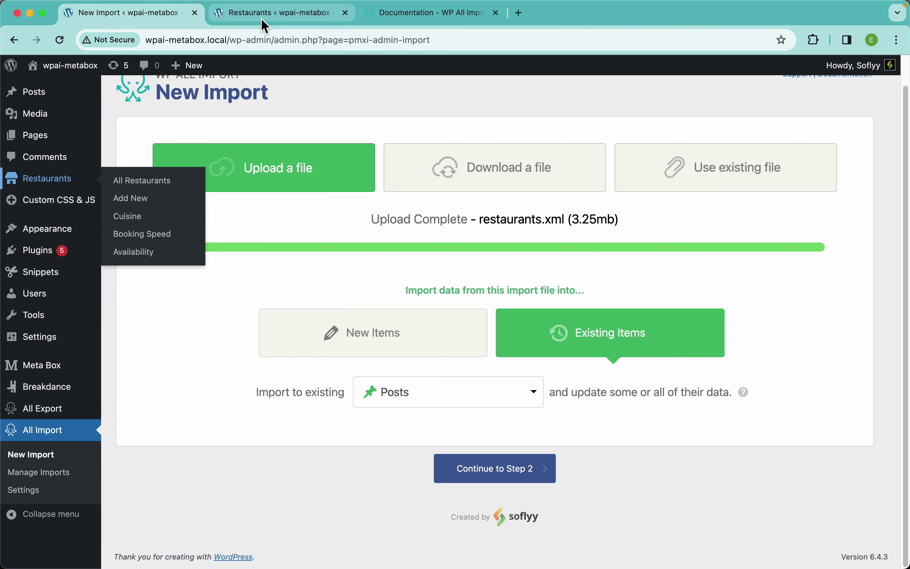
left_click(265, 15)
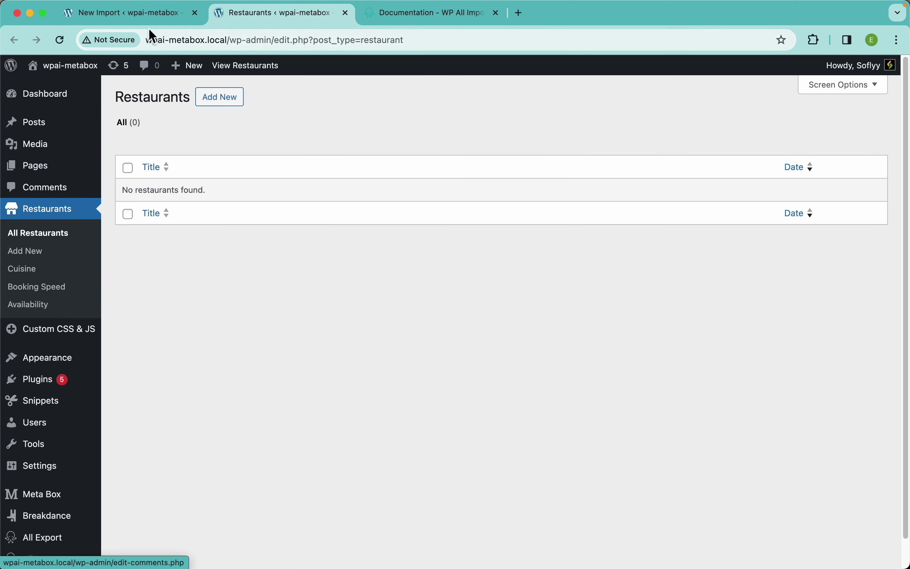
left_click(144, 14)
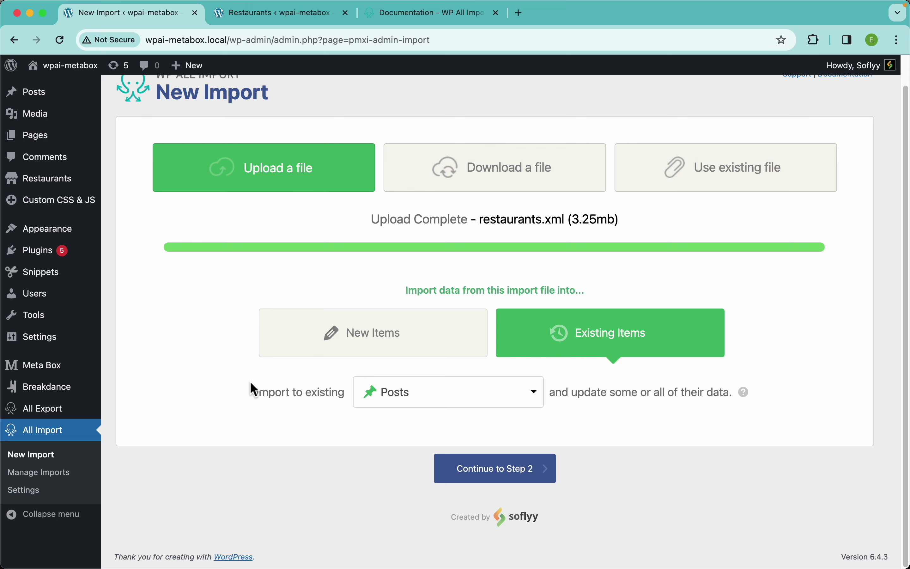
Set the import to create New Items, comparing it with the Existing Items option
left_click(366, 326)
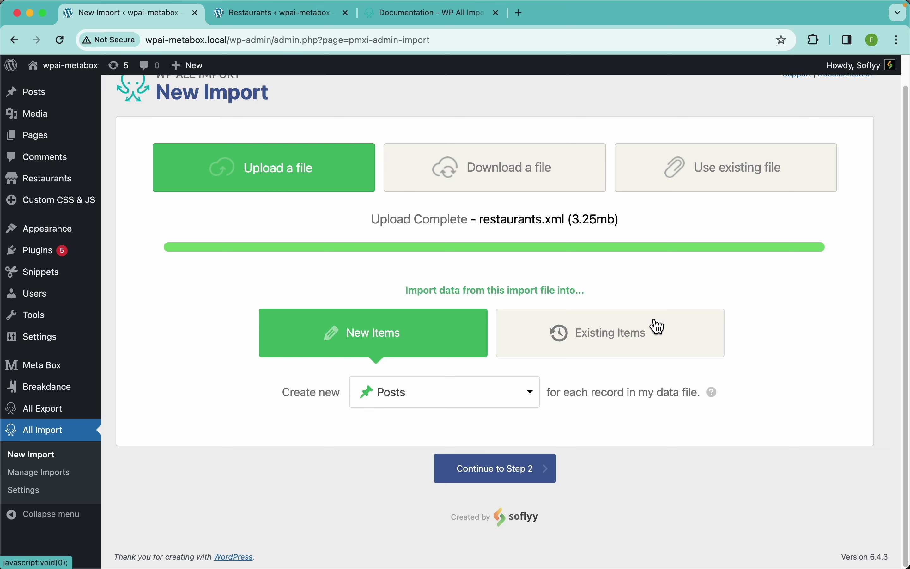
left_click(639, 333)
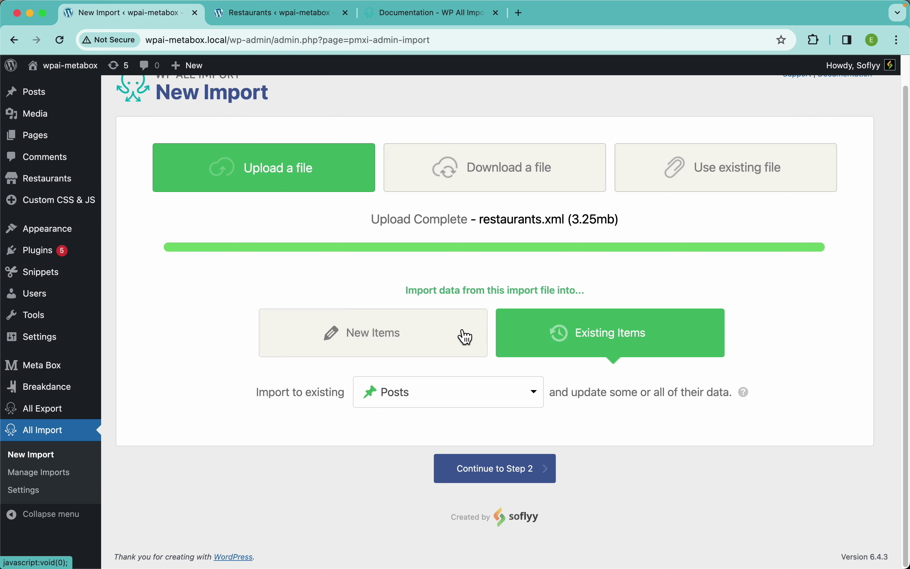
left_click(383, 341)
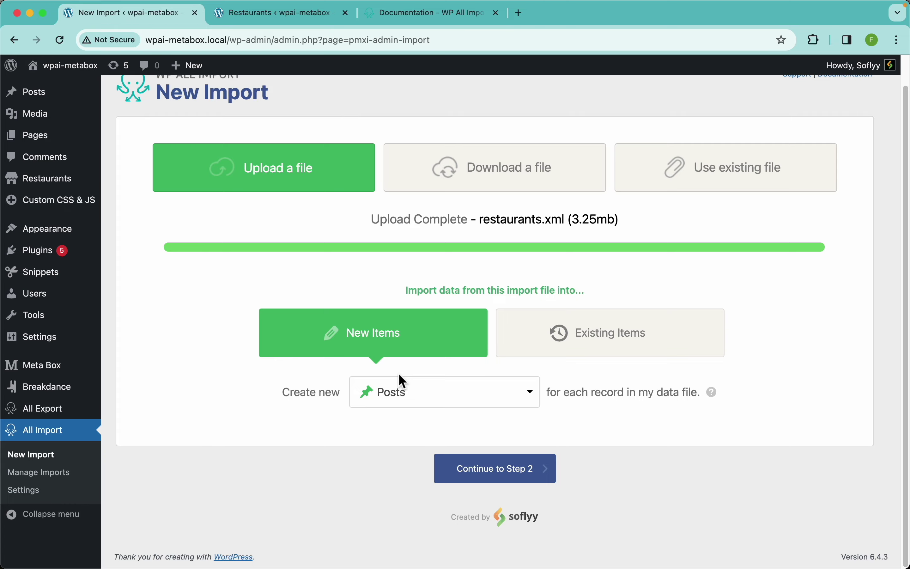
Glance at the WP All Import documentation, and set the import to create new Restaurants for each record
left_click(423, 17)
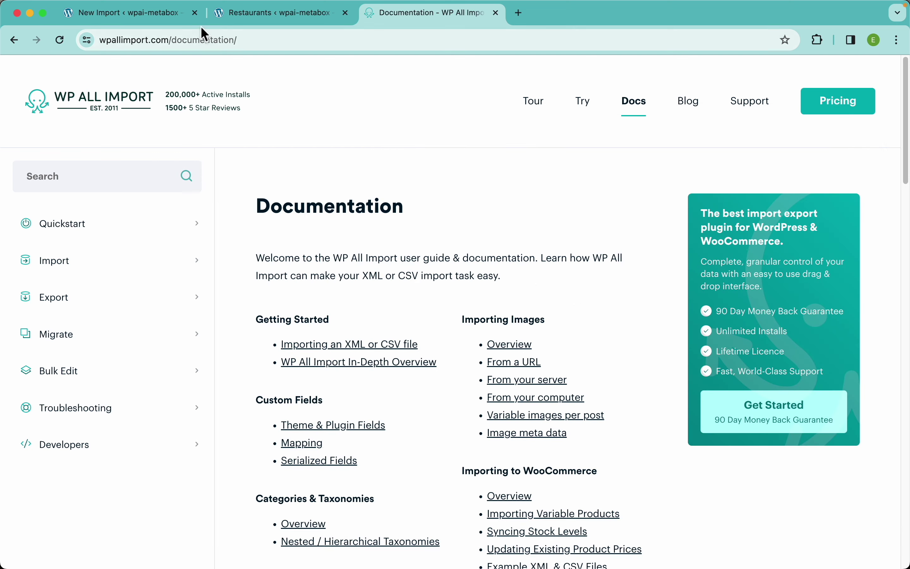
left_click(180, 19)
left_click(401, 395)
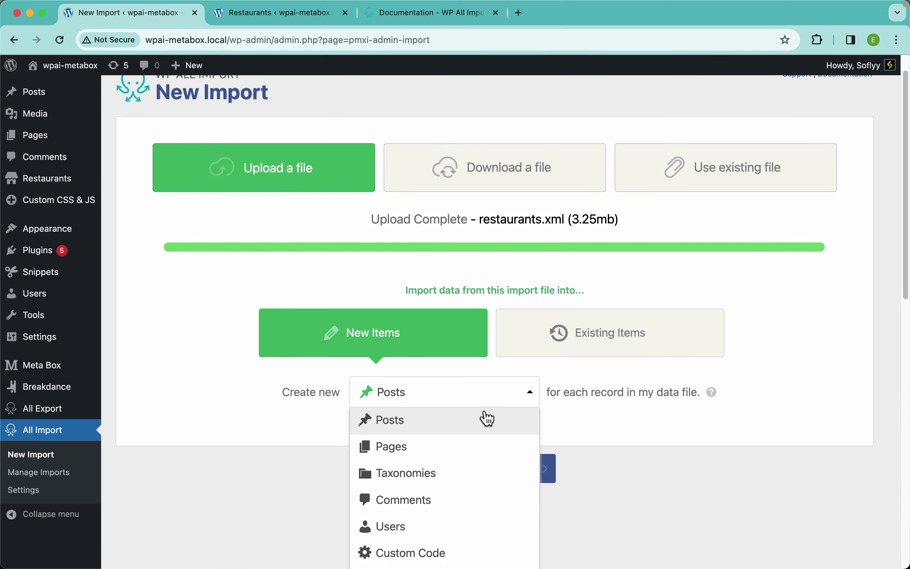
scroll(483, 413, "down", 5)
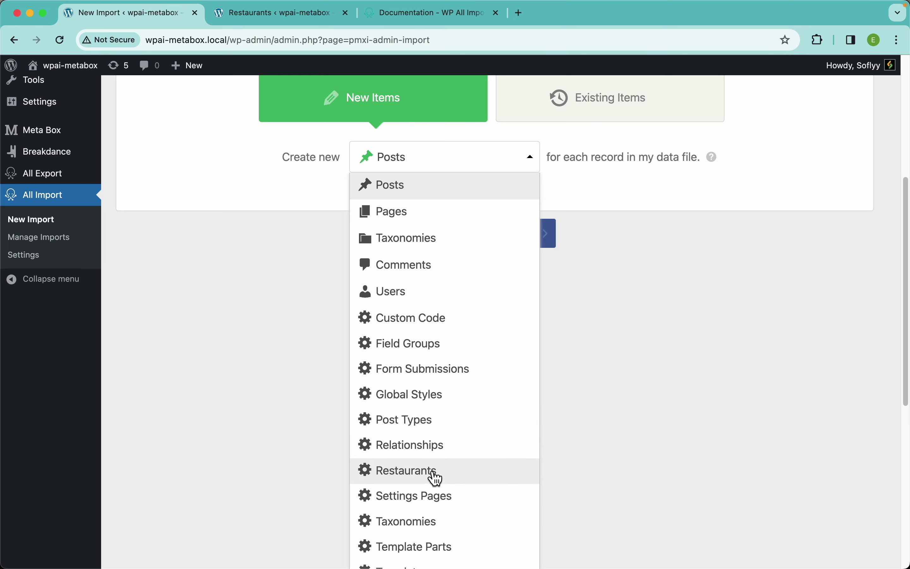
left_click(463, 478)
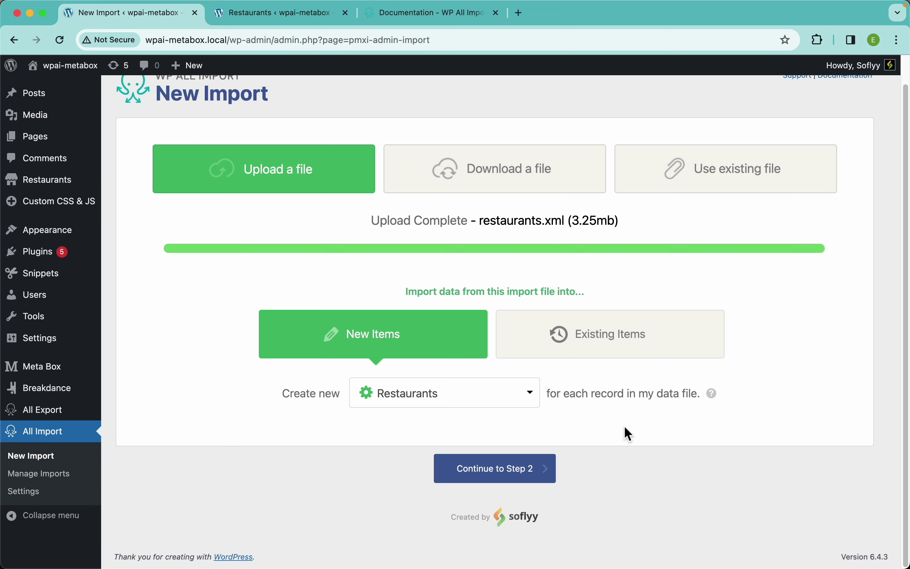
Continue to the import file review and select restaurant as the element to import
left_click(535, 480)
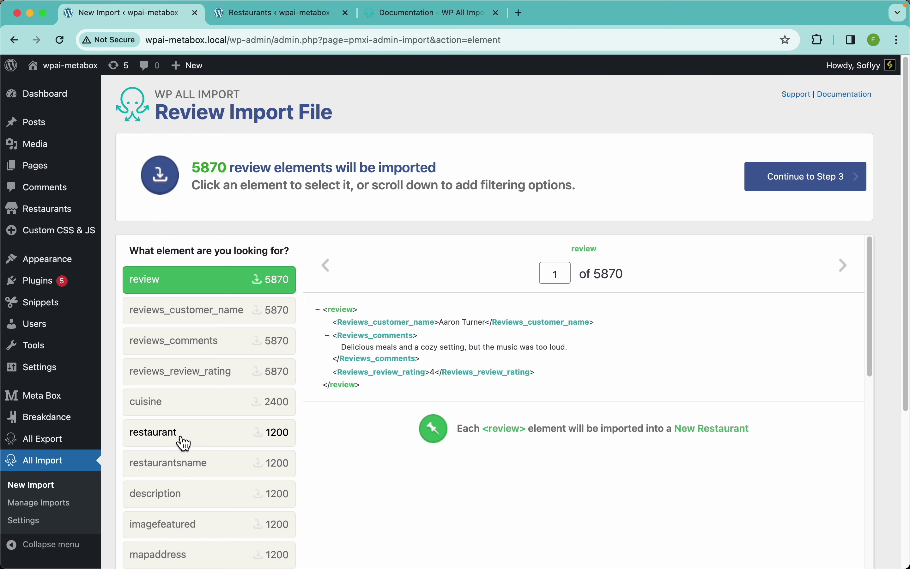
left_click(205, 440)
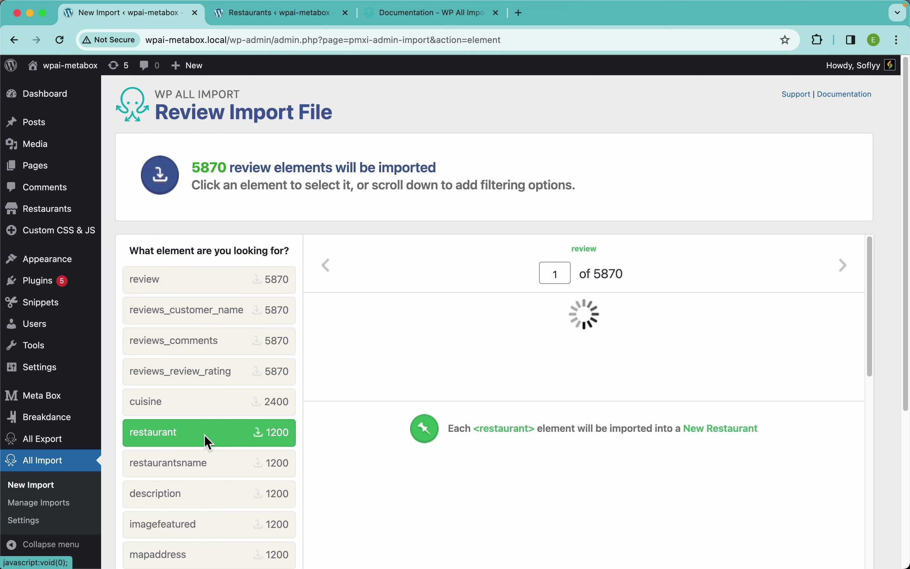
Examine the first restaurant record's XML elements, from its name and description through gallery, reviews and availability
scroll(492, 454, "down", 5)
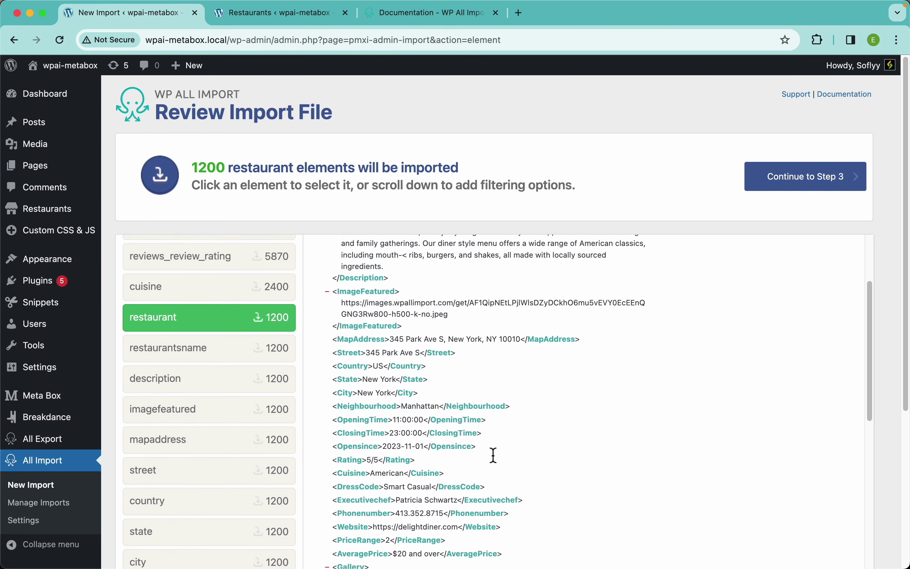
scroll(493, 454, "down", 6)
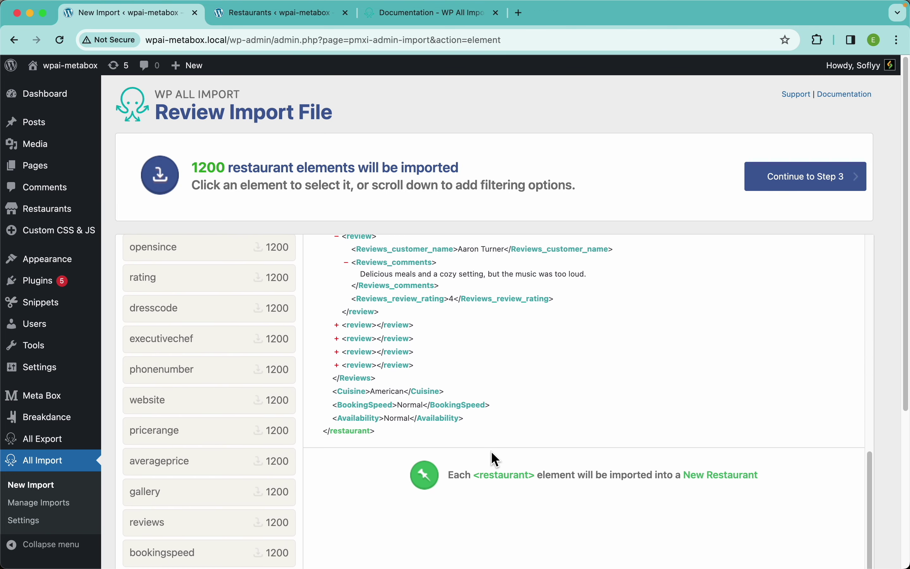
scroll(491, 452, "up", 11)
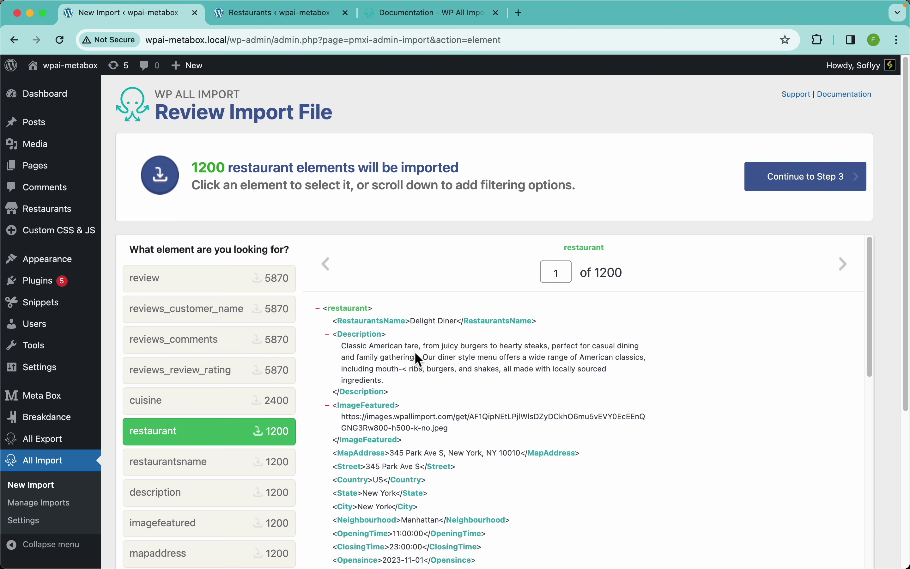
scroll(500, 383, "down", 8)
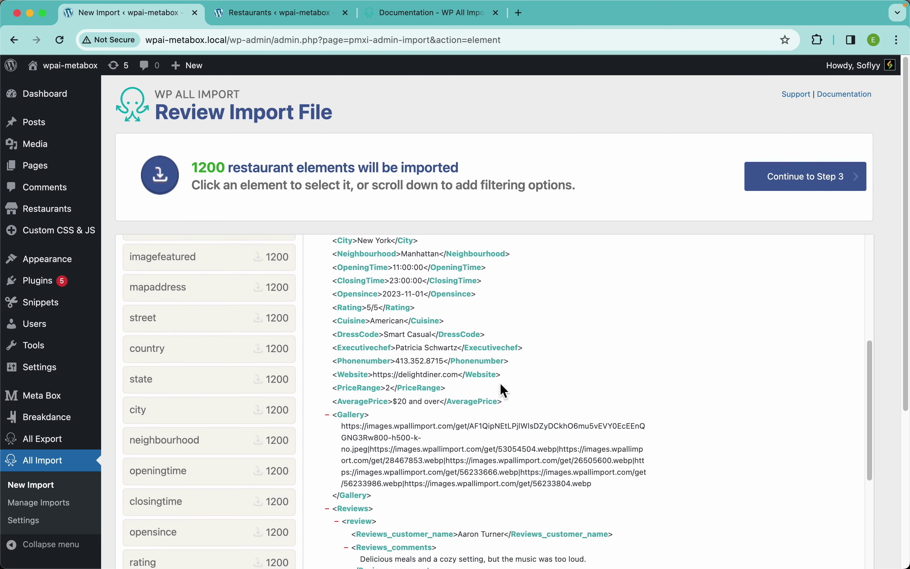
scroll(414, 358, "down", 5)
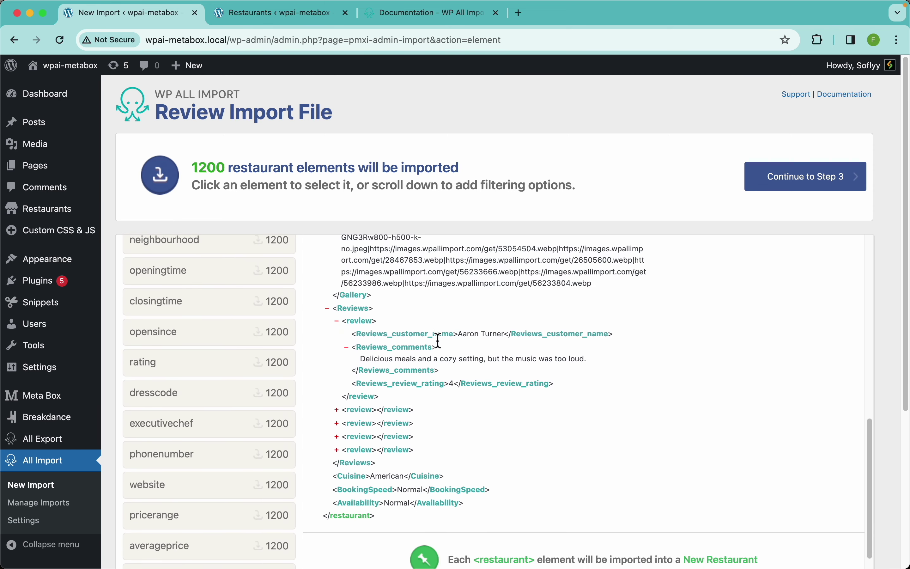
scroll(450, 387, "down", 1)
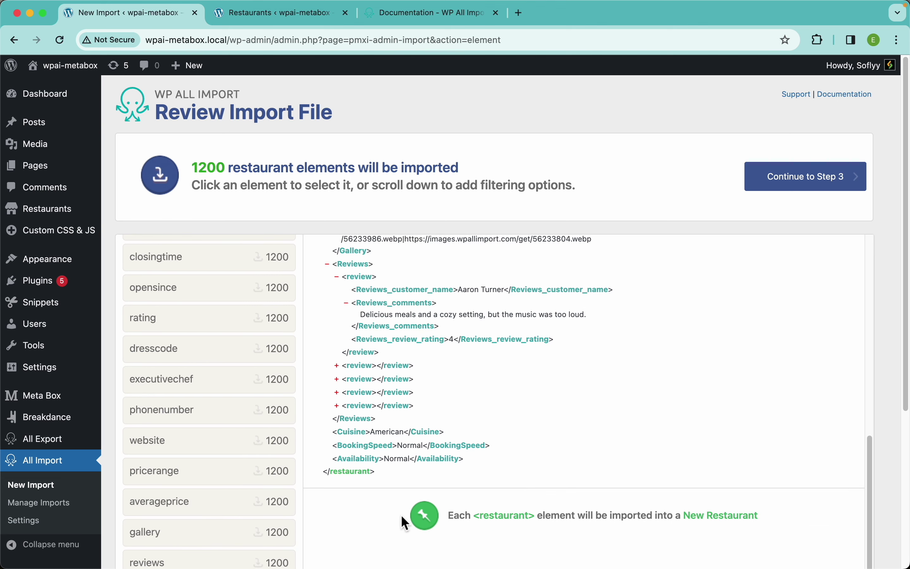
Expand the filtering options and examine which restaurant elements are available for a filter rule
scroll(401, 514, "down", 2)
scroll(400, 517, "down", 1)
scroll(400, 517, "down", 5)
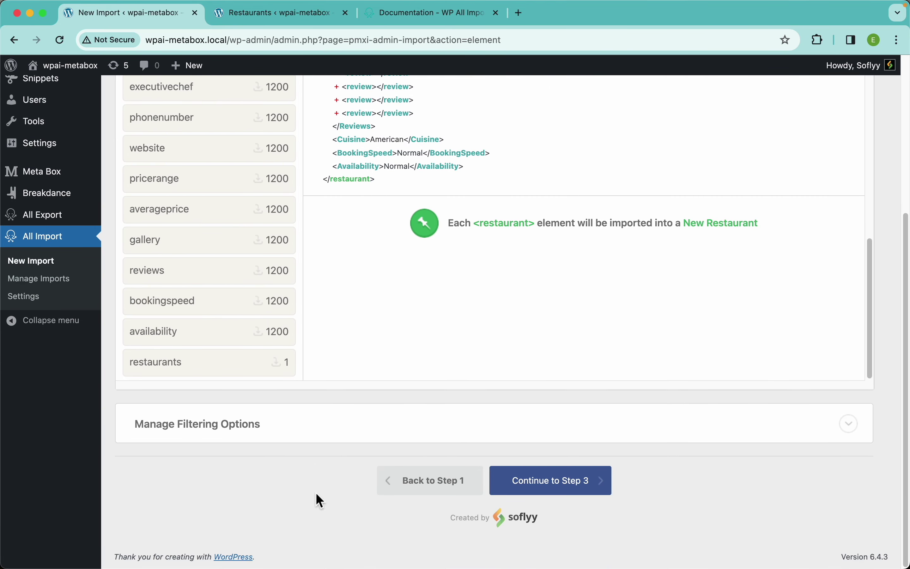
left_click(231, 434)
scroll(333, 431, "down", 3)
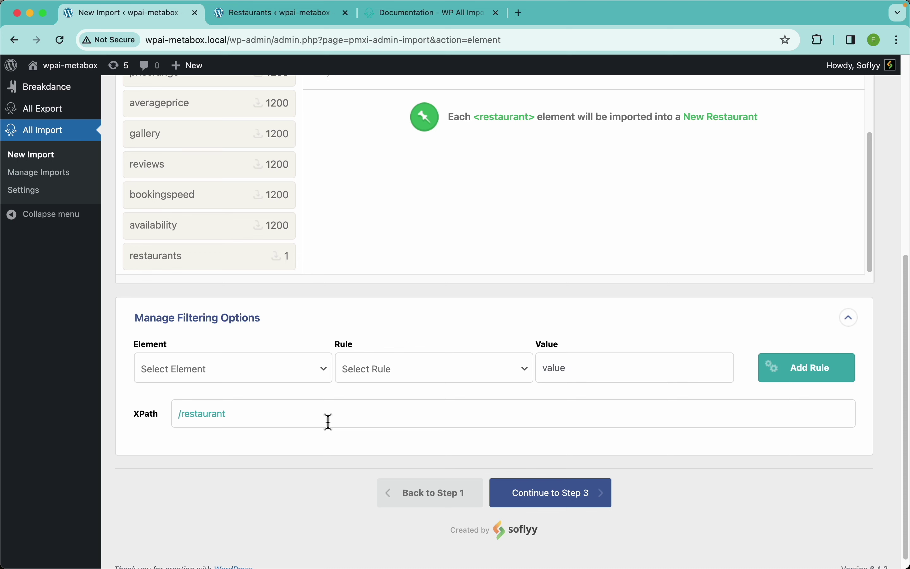
left_click(275, 367)
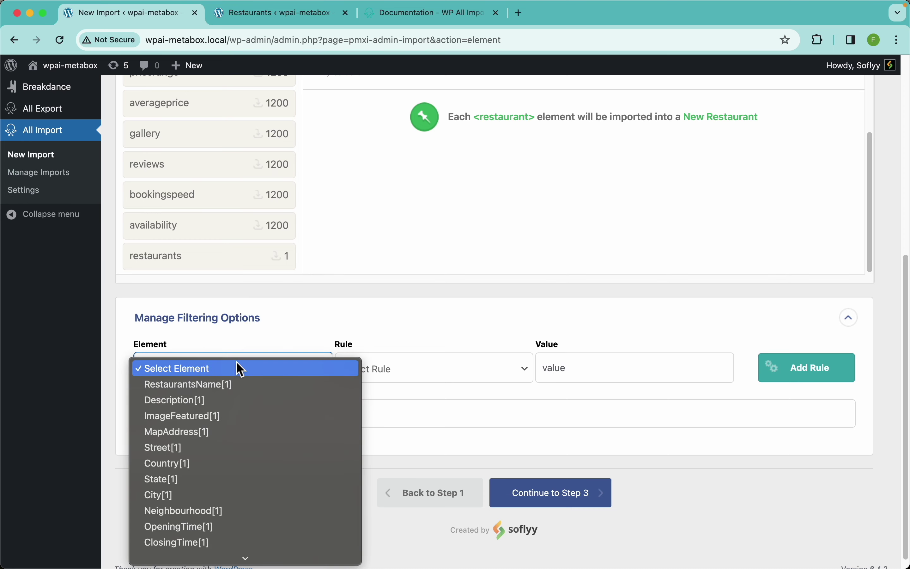
scroll(224, 455, "down", 5)
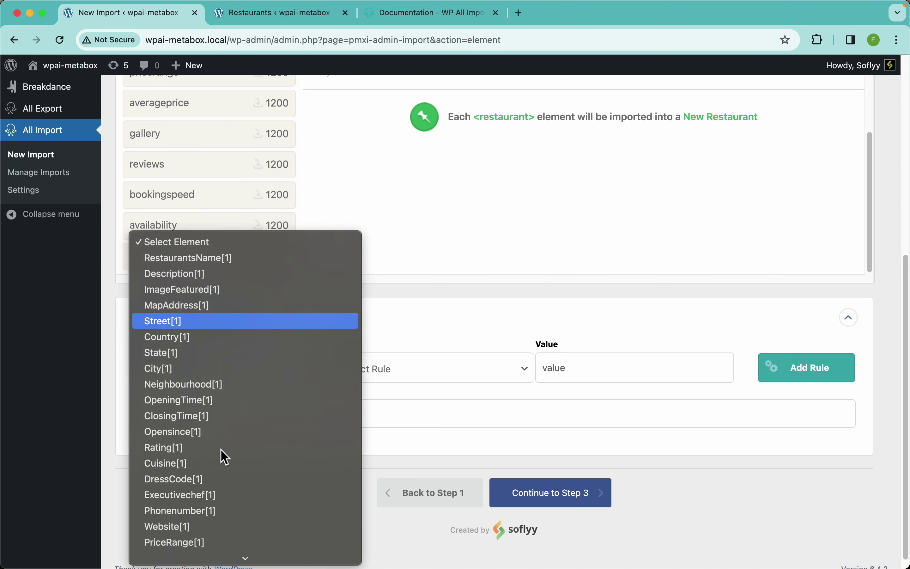
scroll(226, 452, "down", 1)
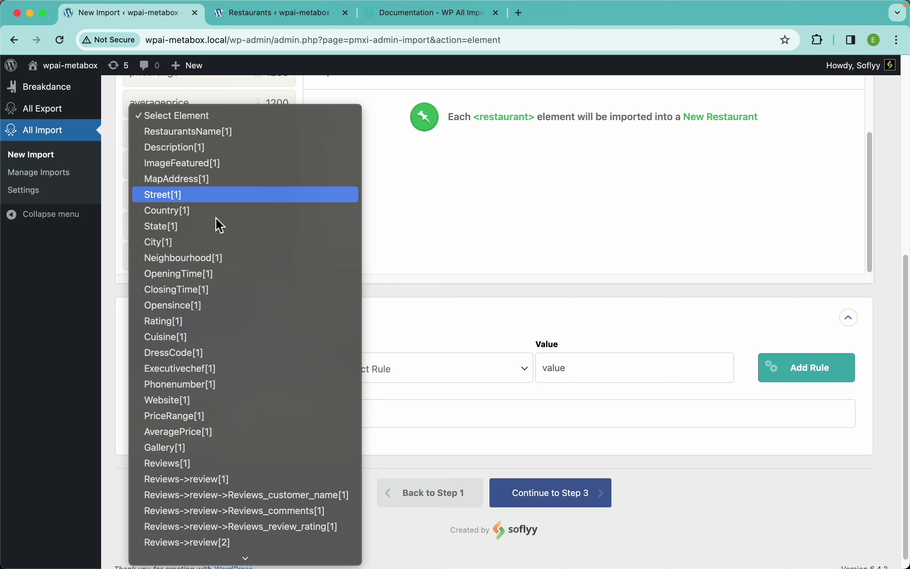
left_click(474, 220)
scroll(475, 221, "up", 10)
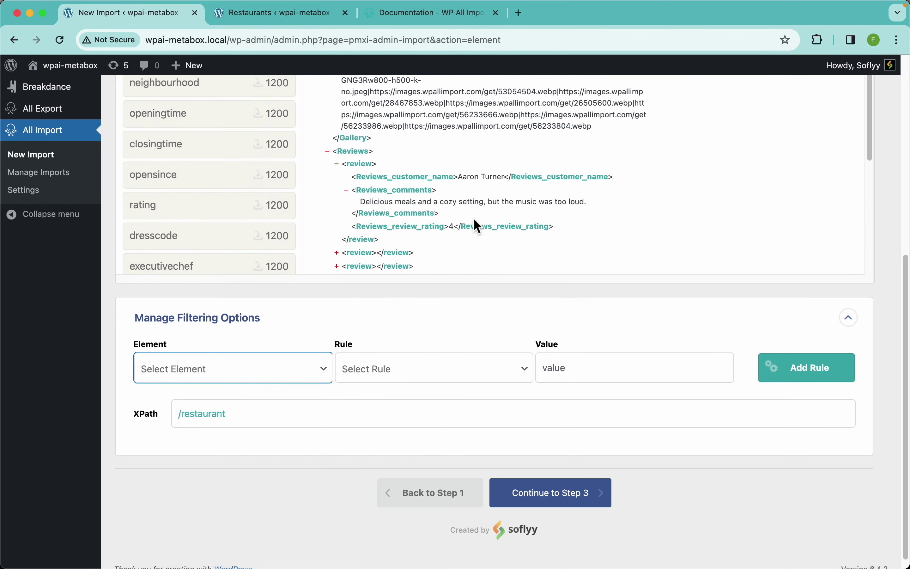
scroll(477, 226, "down", 3)
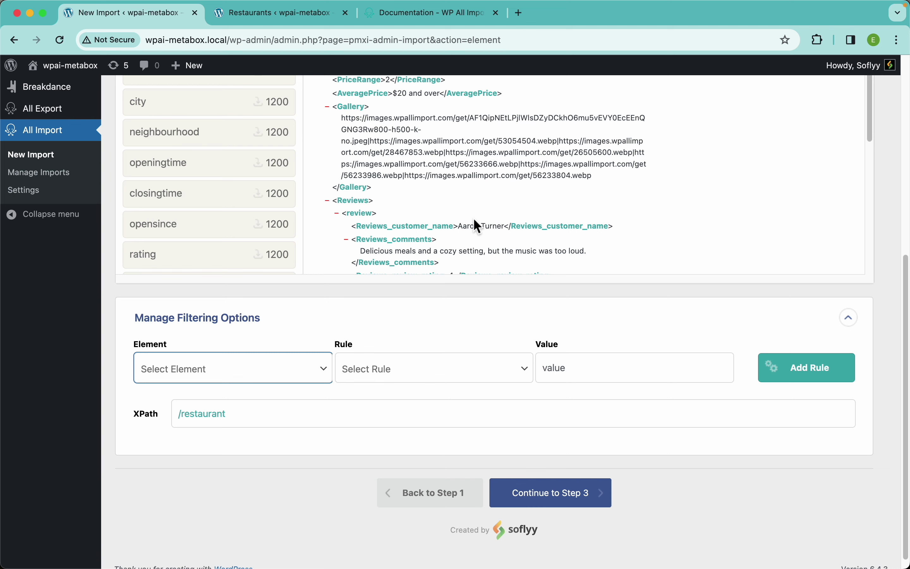
Add a filter rule requiring the City[1] element to equal New York
left_click(244, 369)
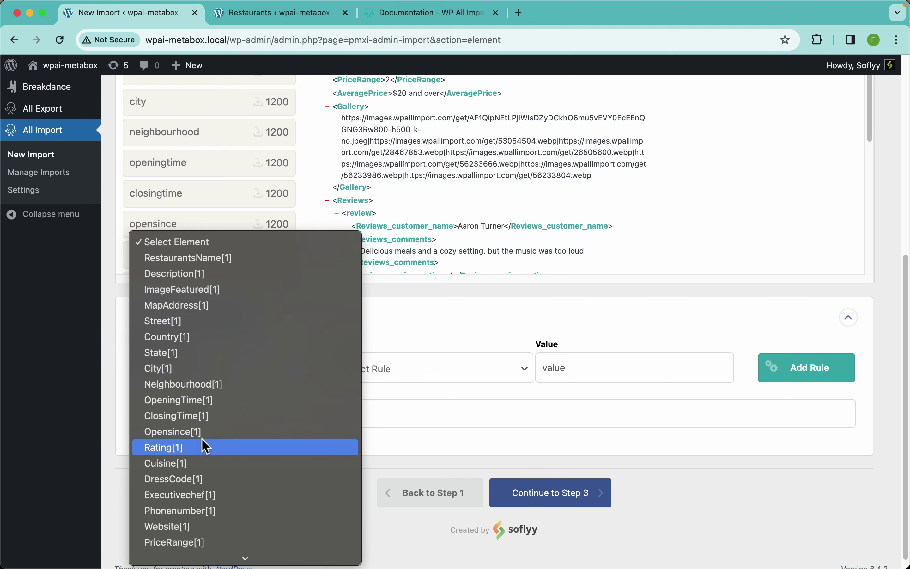
left_click(177, 371)
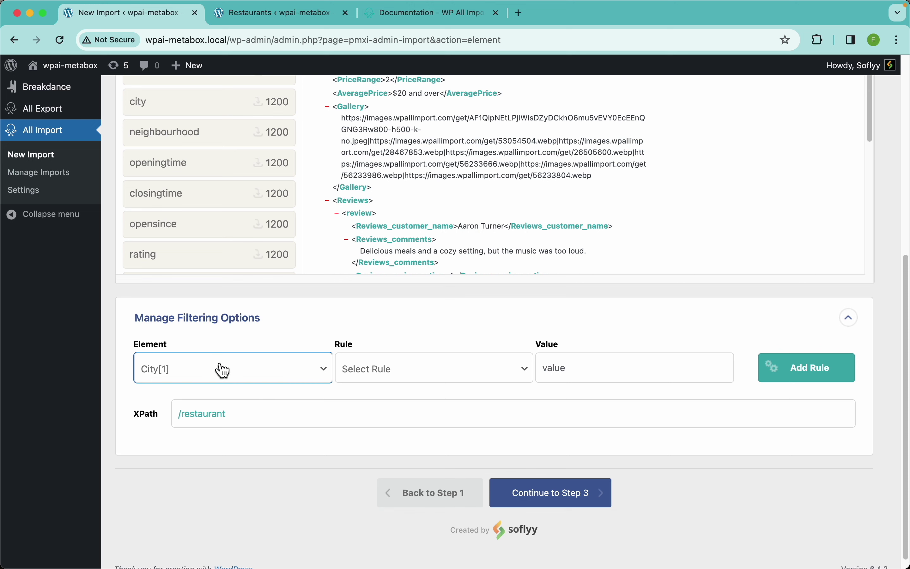
left_click(434, 378)
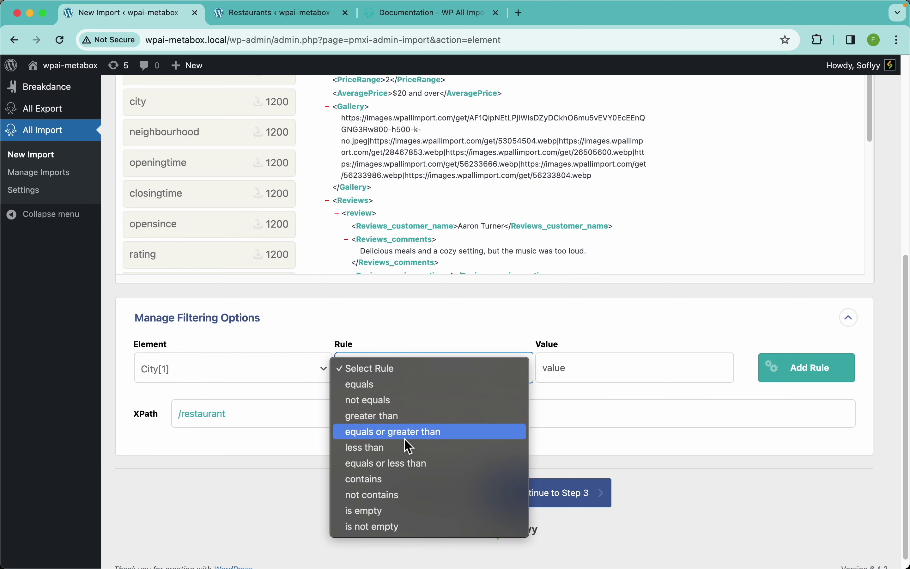
left_click(378, 391)
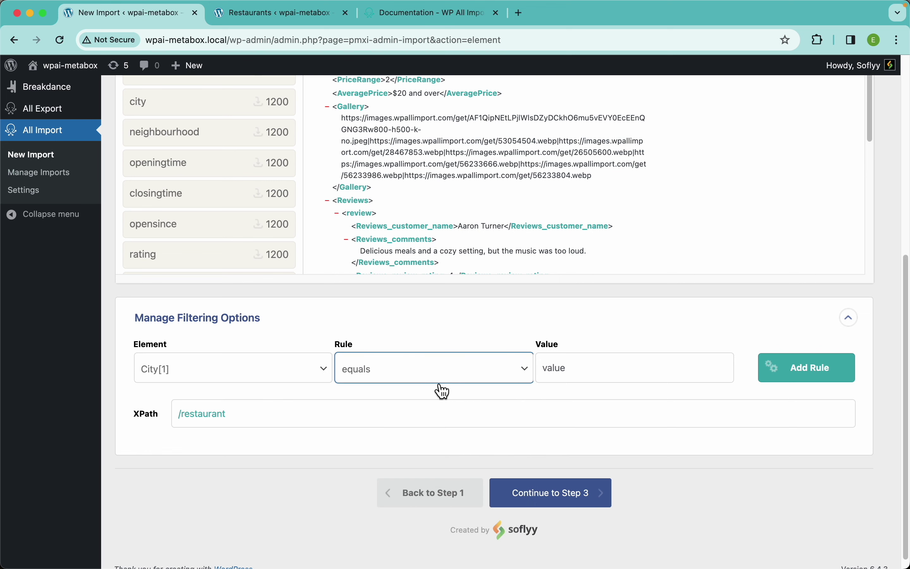
left_click(570, 375)
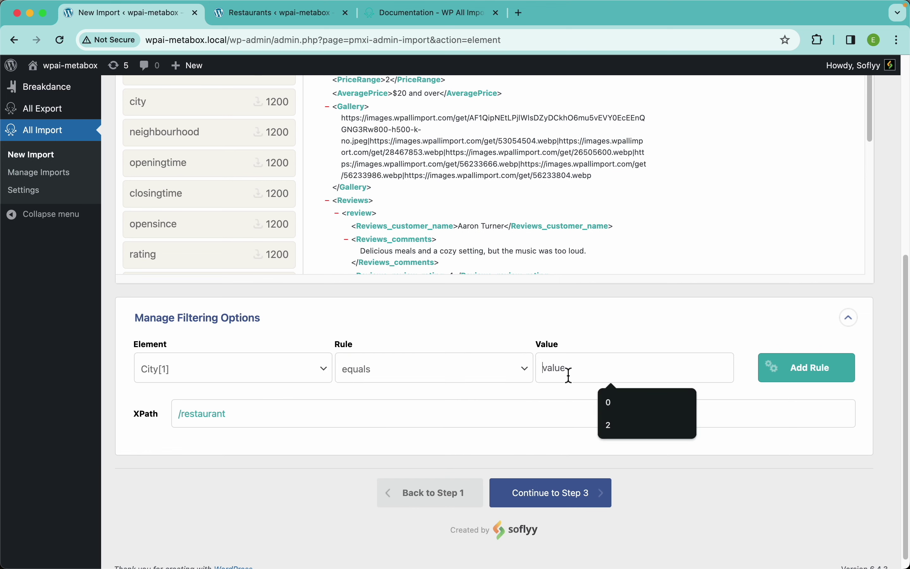
type("New York")
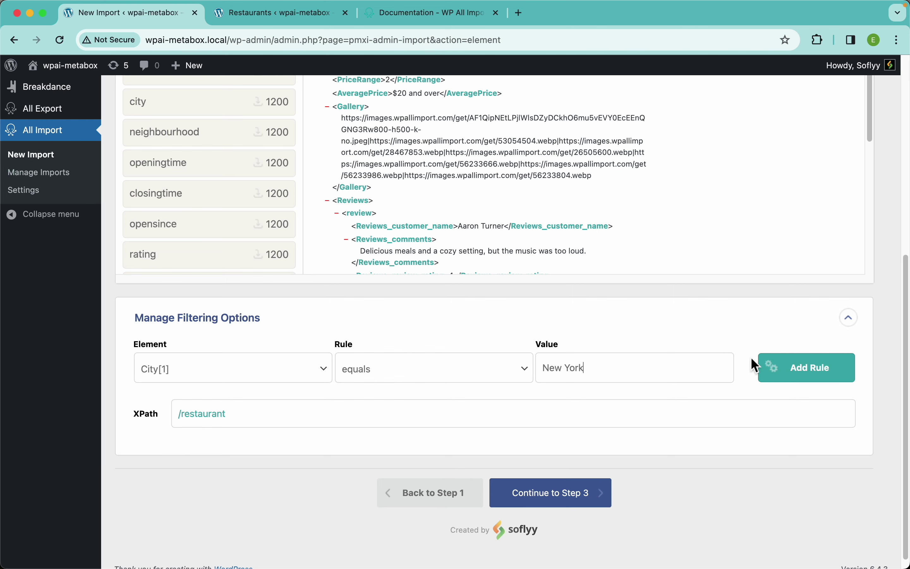
left_click(798, 372)
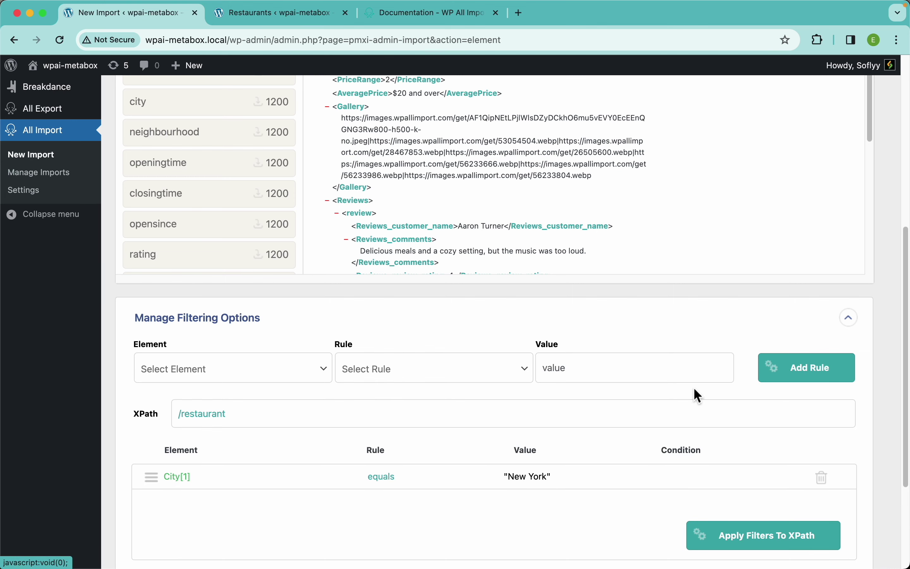
Glance at the elements available for another rule, and apply the City filter to the XPath
scroll(703, 386, "down", 3)
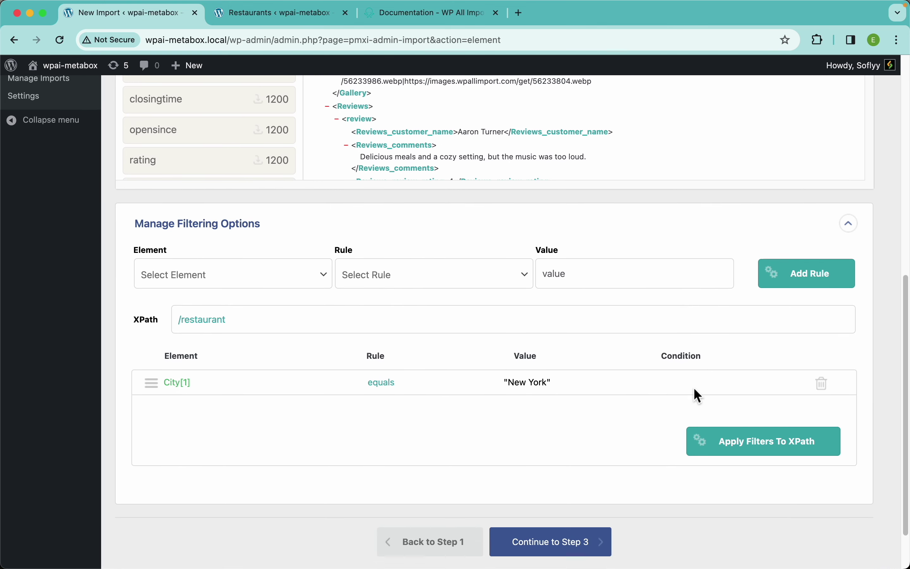
left_click(261, 278)
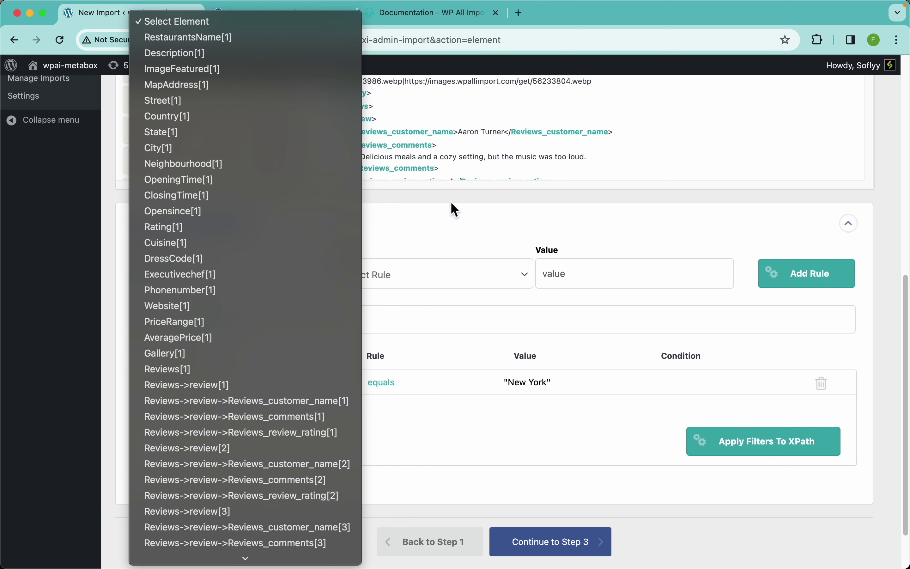
left_click(414, 194)
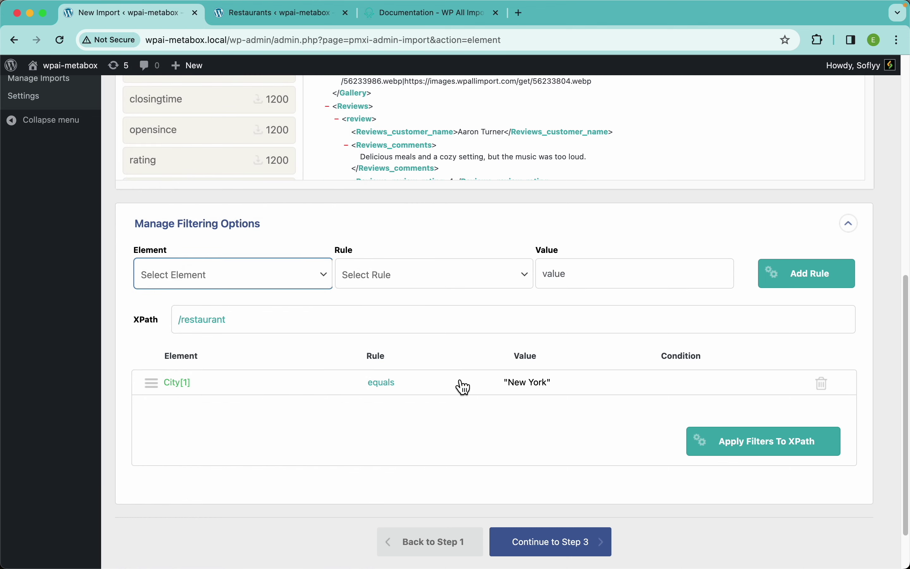
left_click(794, 454)
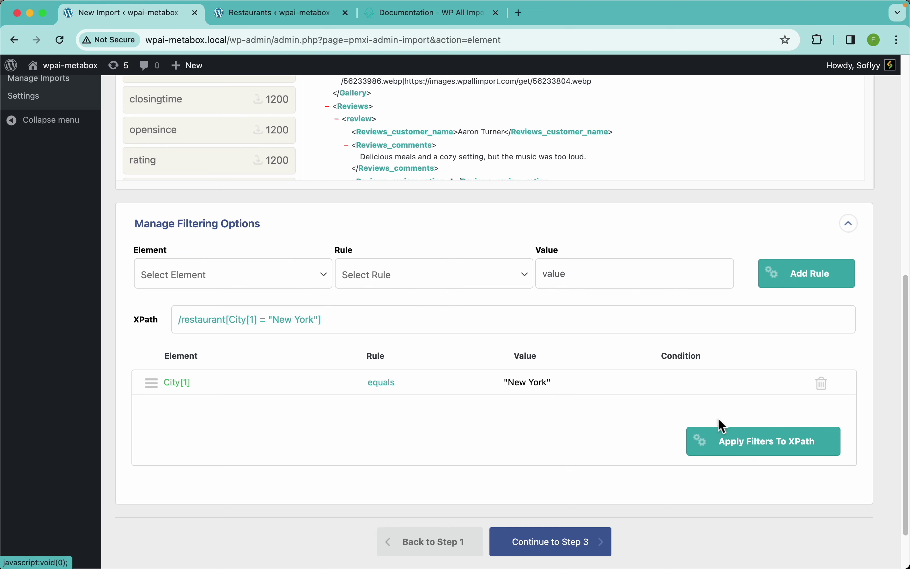
left_click_drag(341, 325, 166, 328)
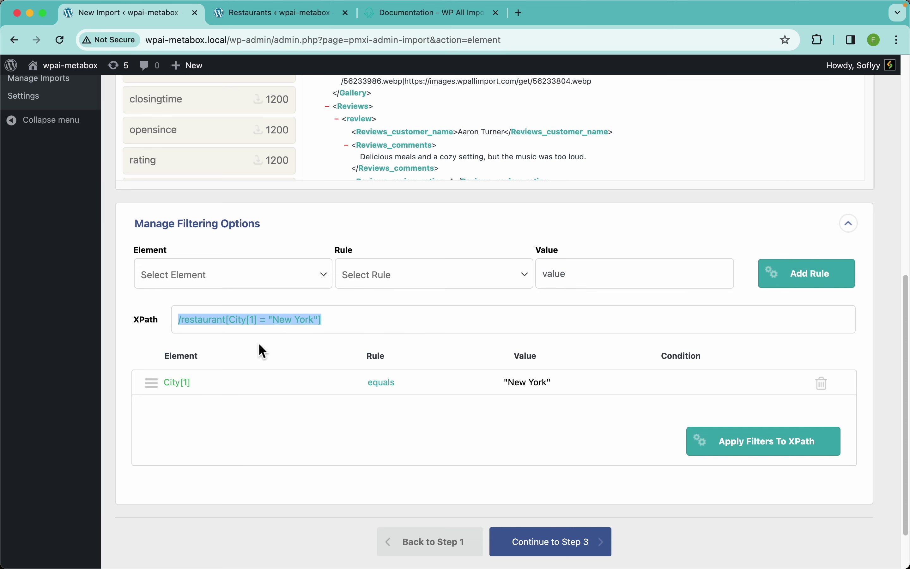
left_click(262, 351)
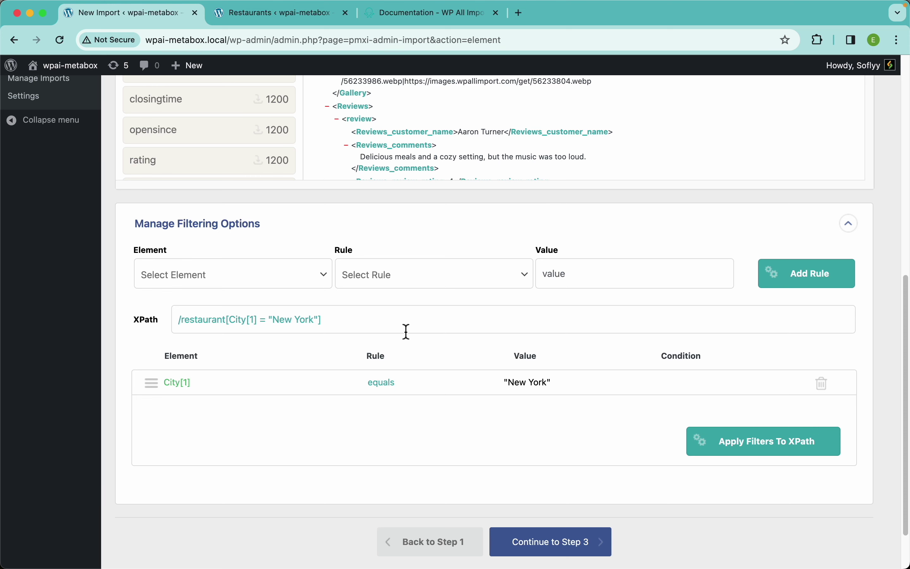
Review the filtered restaurant elements, and remove the City condition from the XPath, leaving only /restaurant
scroll(587, 200, "up", 10)
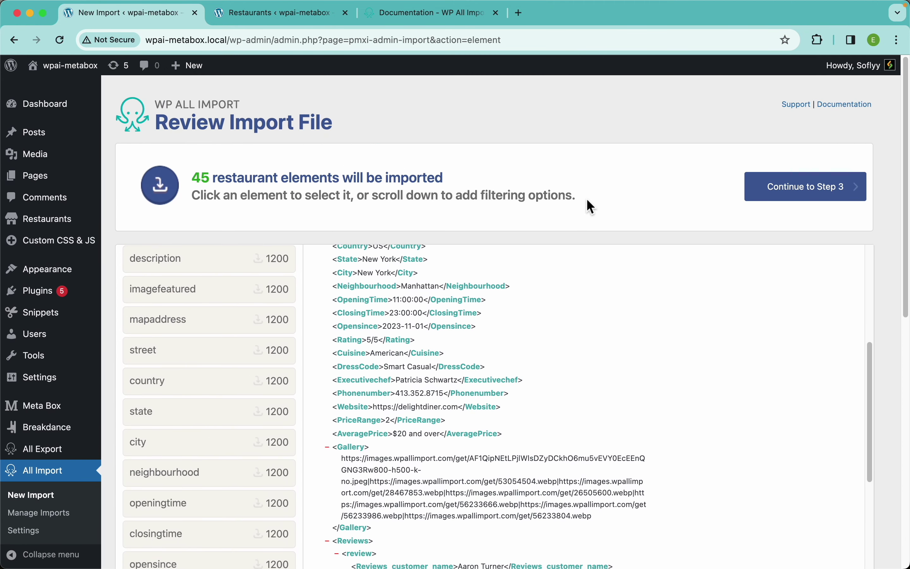
scroll(432, 305, "up", 6)
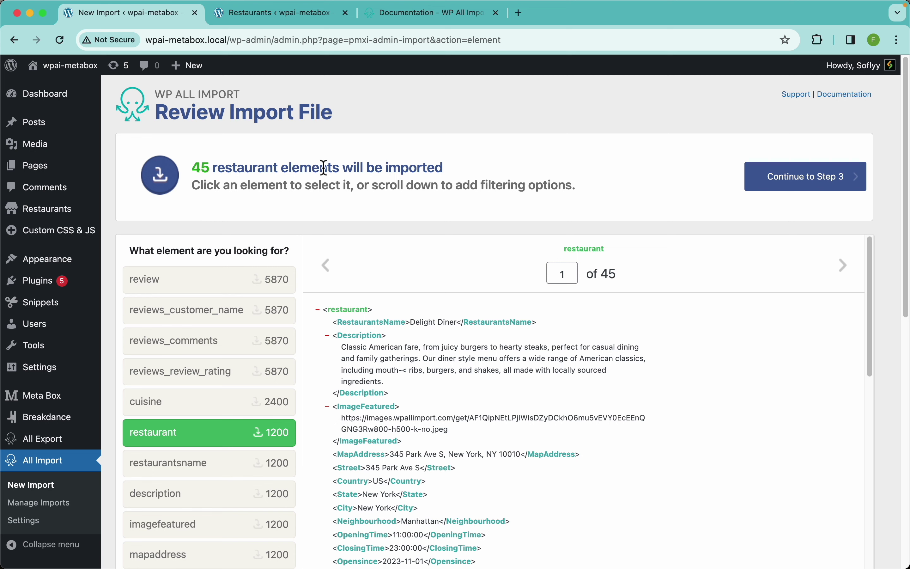
scroll(558, 183, "down", 5)
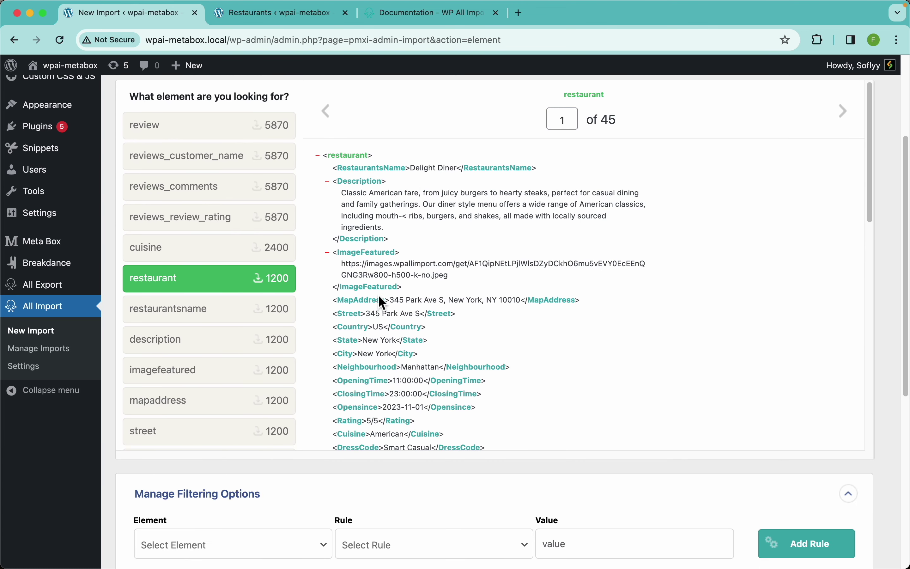
scroll(471, 362, "down", 5)
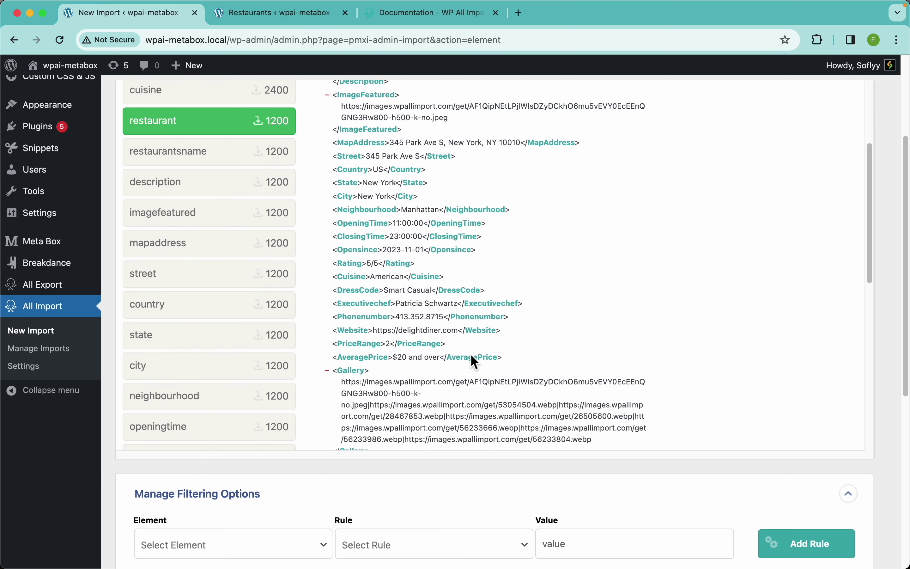
scroll(471, 354, "down", 10)
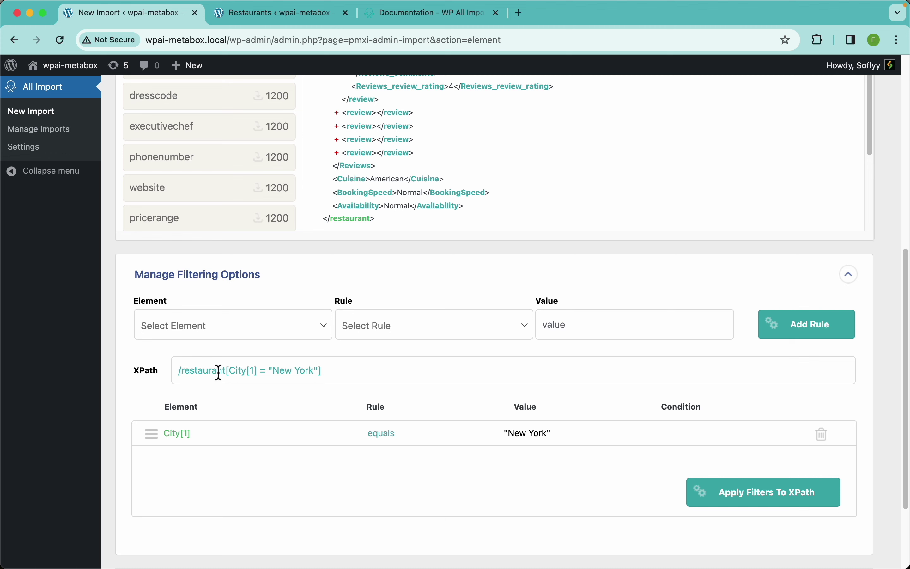
left_click_drag(226, 371, 341, 376)
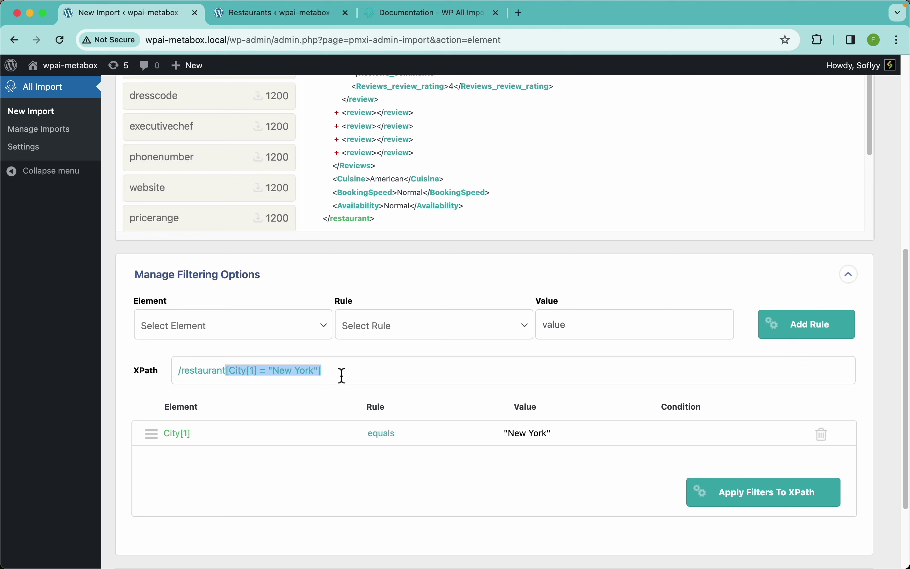
key("BackSpace")
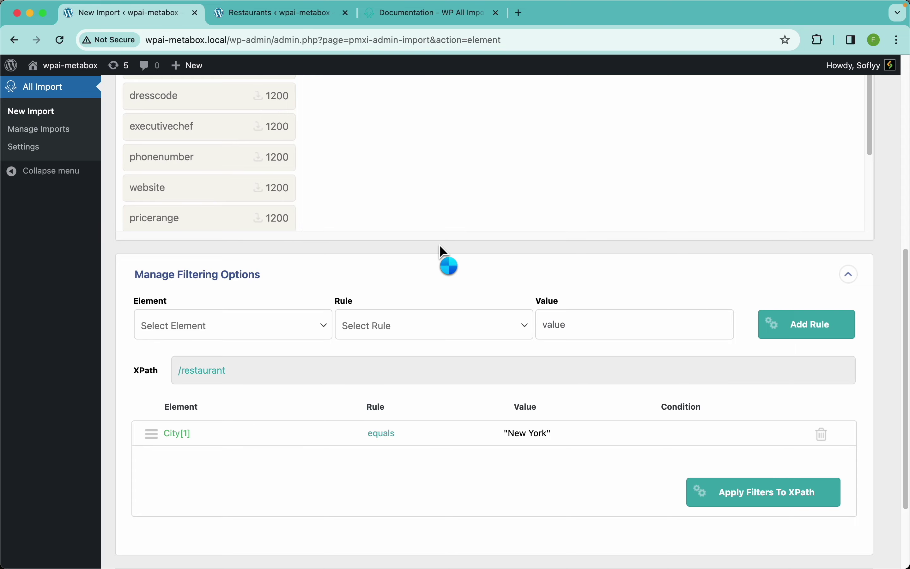
Review the unfiltered restaurant elements, and continue to the Drag & Drop import template
scroll(477, 274, "up", 10)
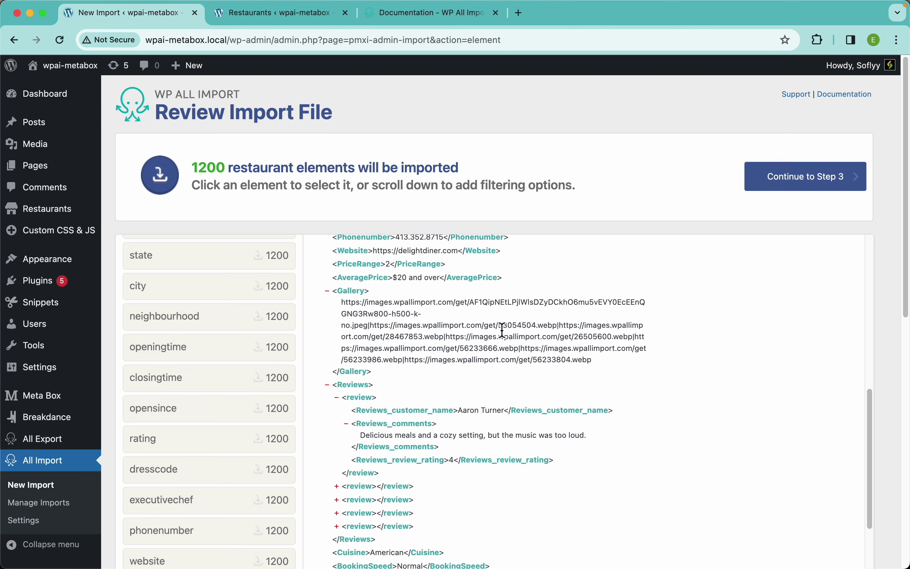
scroll(450, 276, "up", 8)
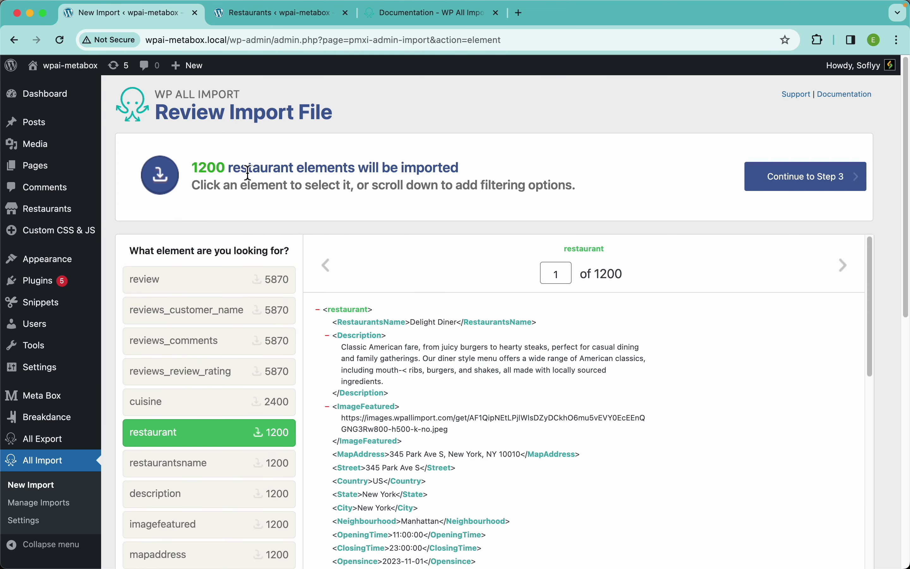
scroll(557, 176, "down", 6)
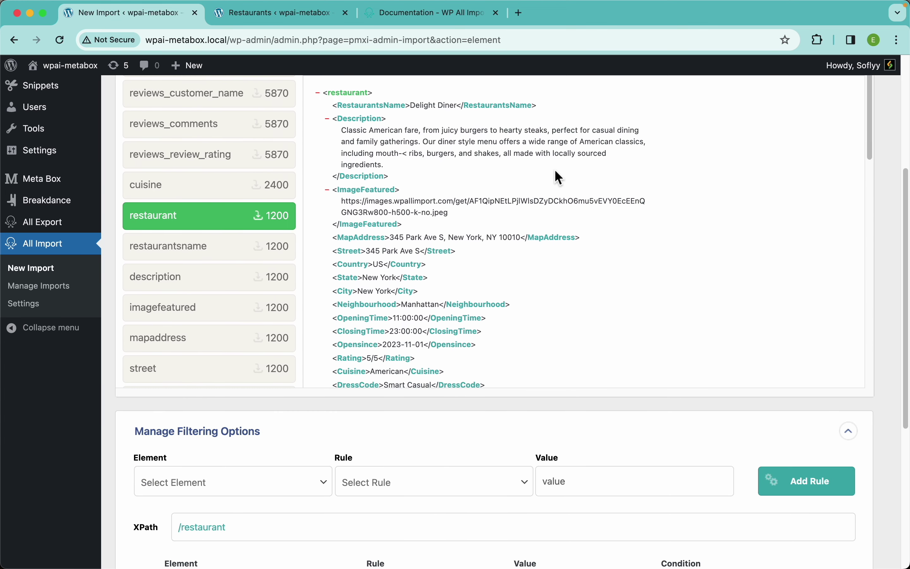
scroll(557, 176, "up", 2)
scroll(506, 300, "down", 5)
scroll(505, 300, "up", 5)
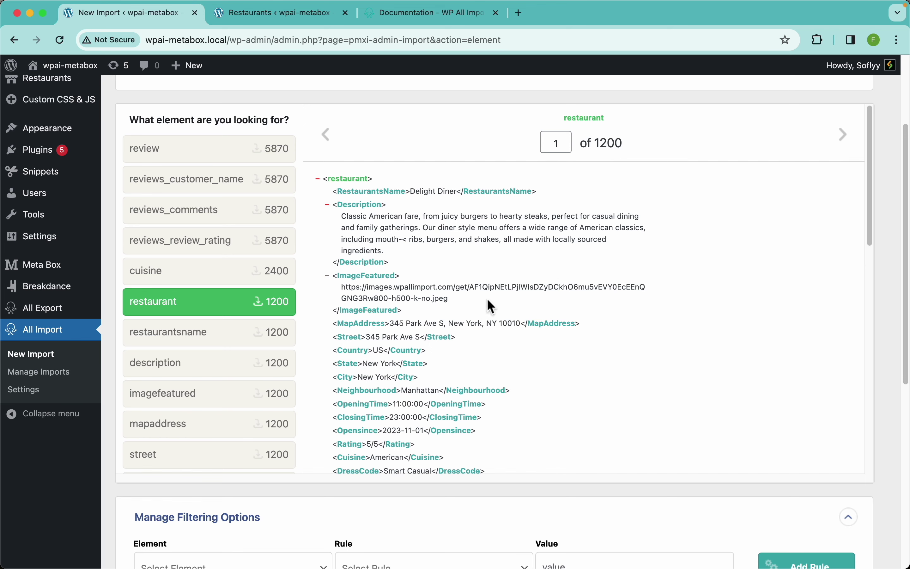
scroll(583, 271, "up", 4)
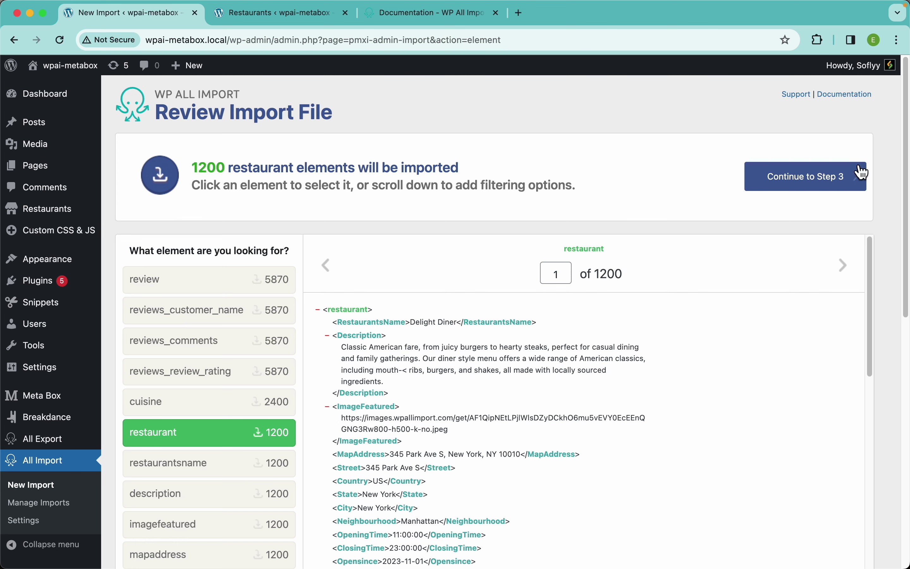
left_click(841, 183)
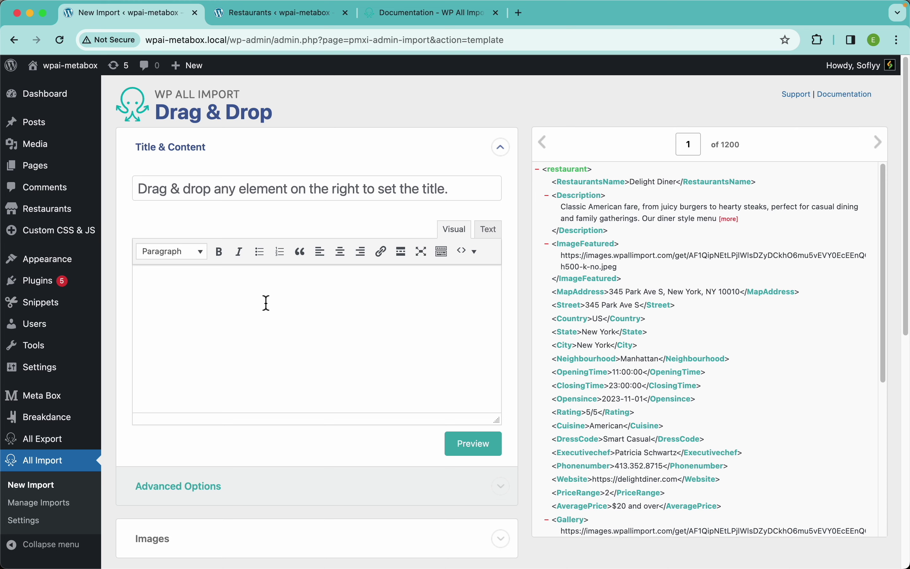
Open a blank new restaurant to check its title and content fields, and compare them with the import template's sections
scroll(268, 402, "down", 2)
scroll(269, 401, "up", 2)
left_click(256, 14)
left_click(222, 98)
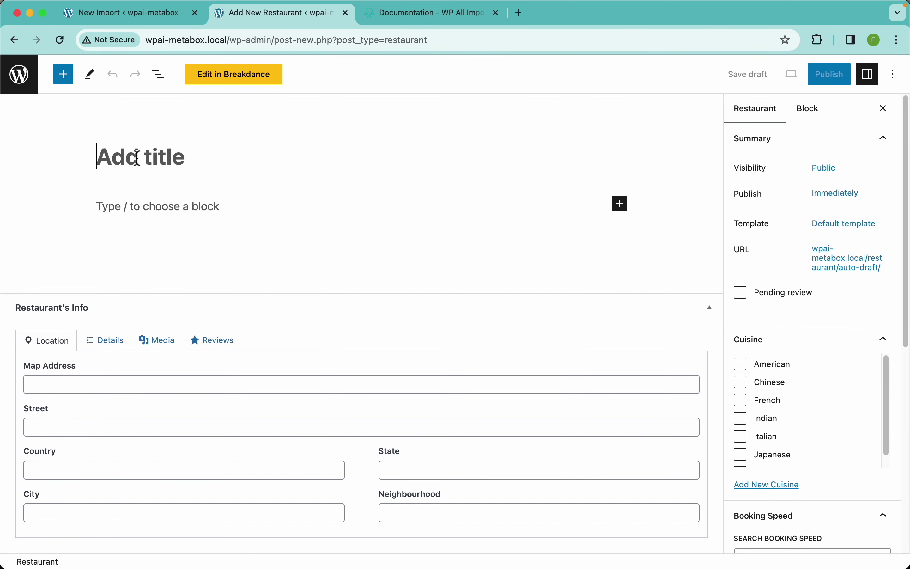
left_click(140, 208)
left_click(166, 20)
scroll(301, 358, "down", 5)
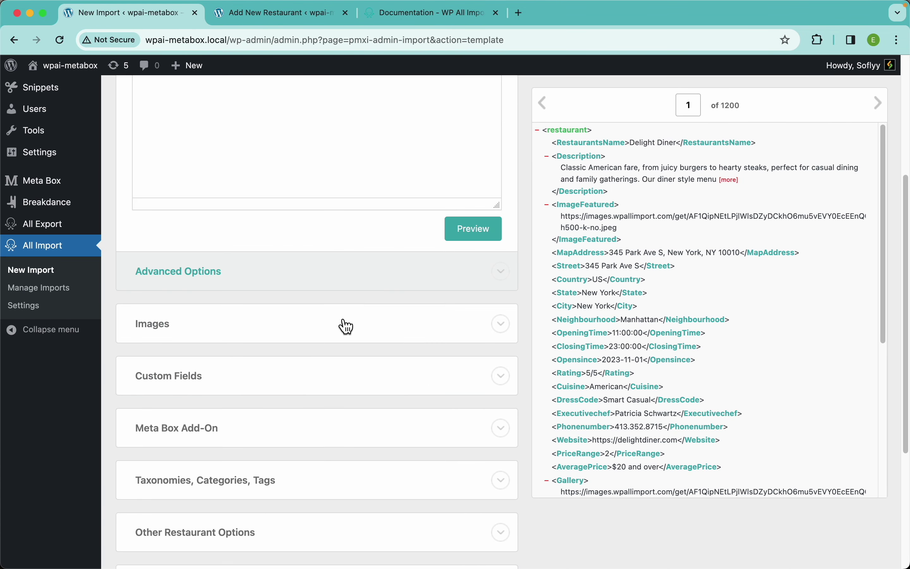
Expand the import template's Images section and review its download and image options
left_click(232, 297)
scroll(233, 295, "down", 4)
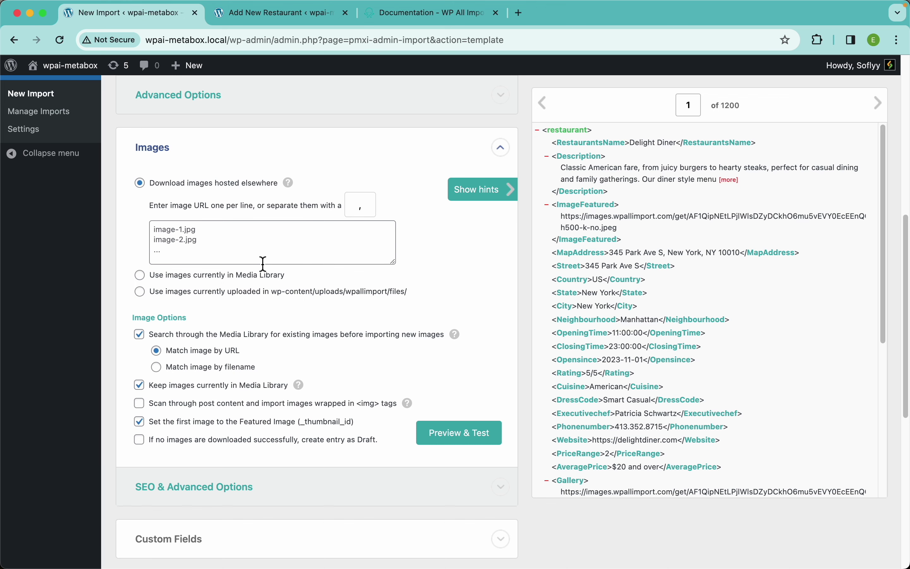
scroll(342, 312, "down", 9)
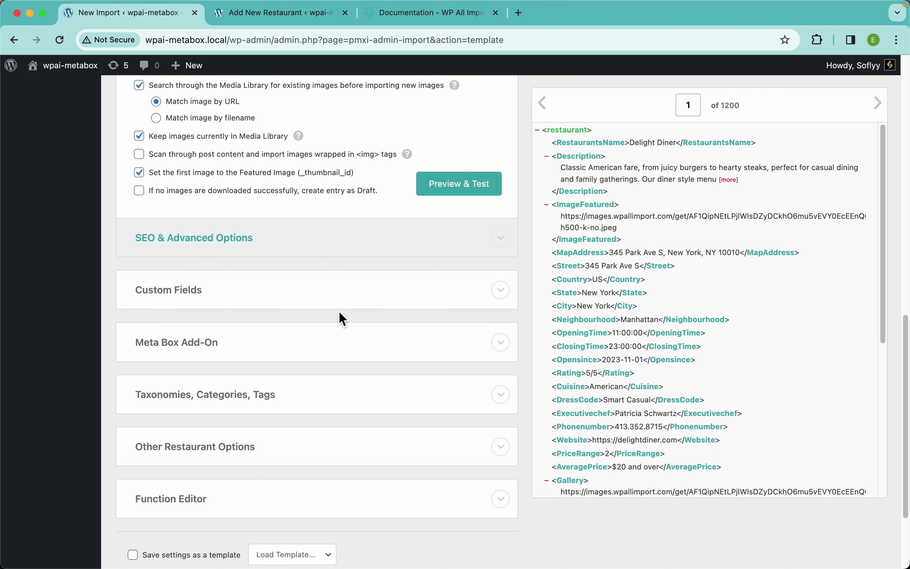
Expand the Meta Box Add-On section, enable the Restaurant's Info field group, and look over its location fields
left_click(224, 275)
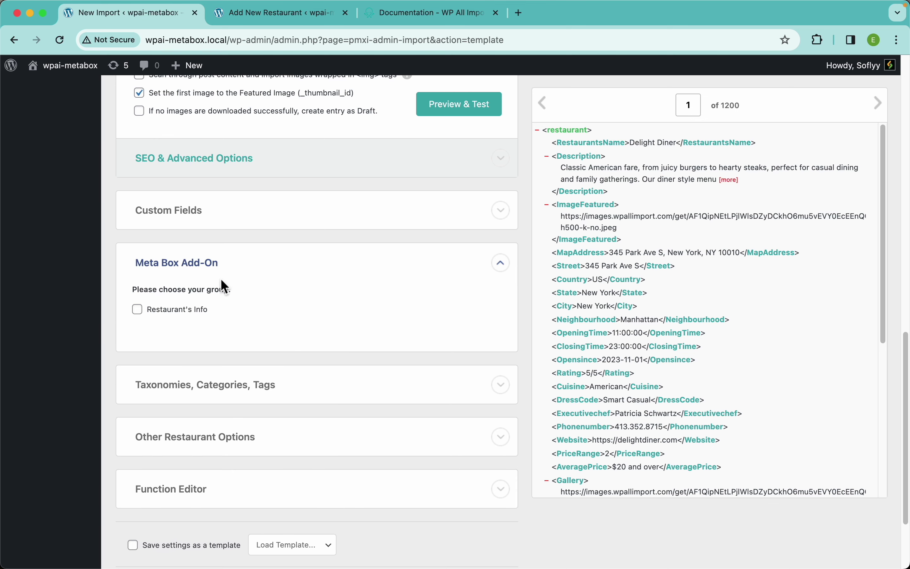
left_click(175, 311)
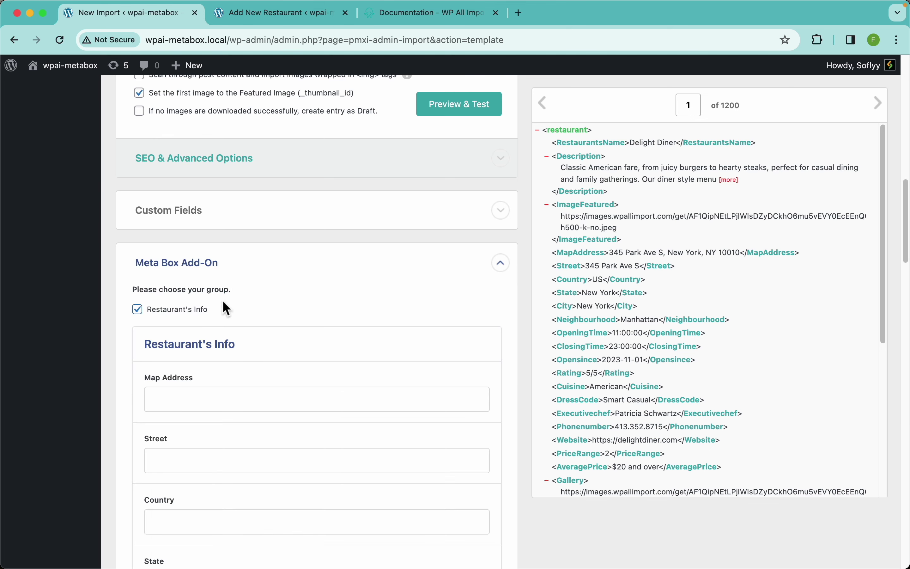
scroll(311, 300, "down", 3)
scroll(296, 301, "down", 2)
scroll(275, 351, "down", 1)
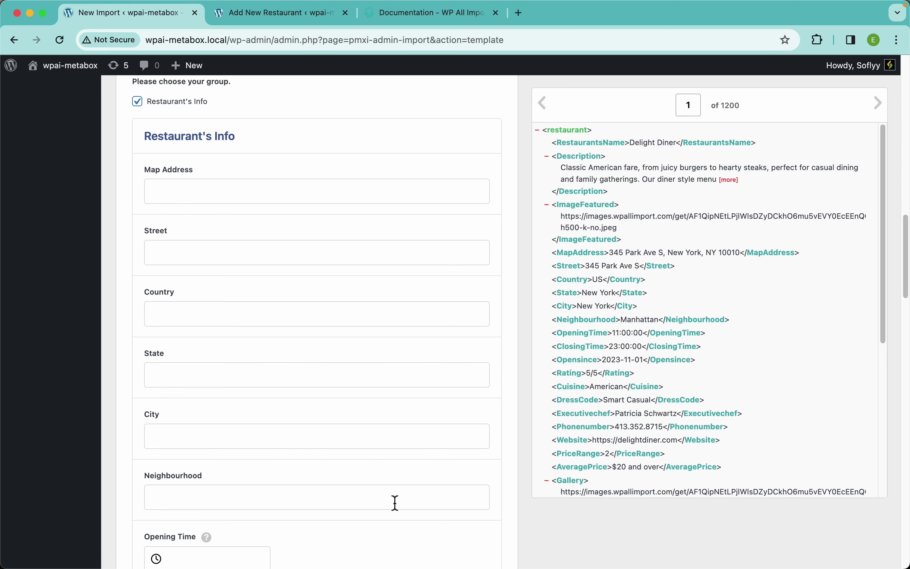
left_click(233, 194)
In the blank new restaurant, examine the Details fields, including the Opening Time, Closing Time and Open since pickers
left_click(263, 19)
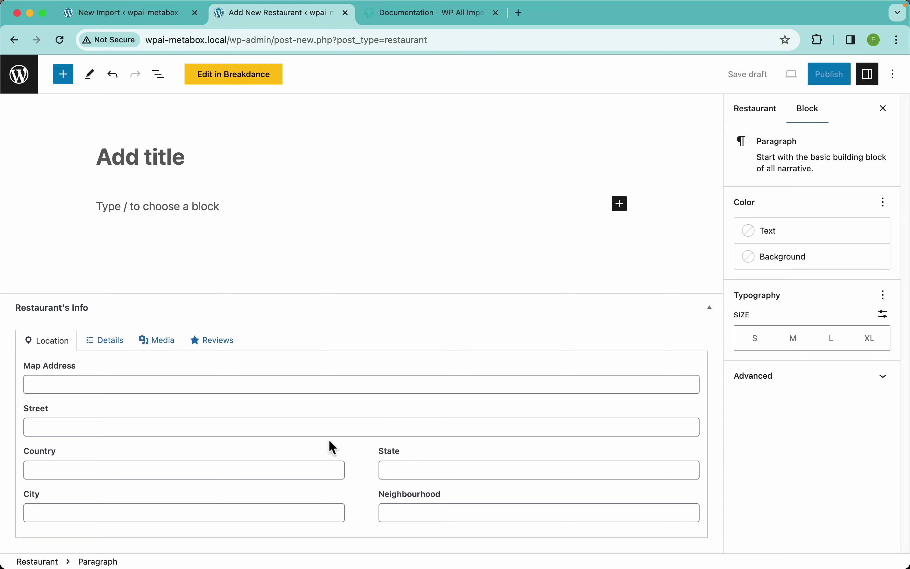
left_click(107, 348)
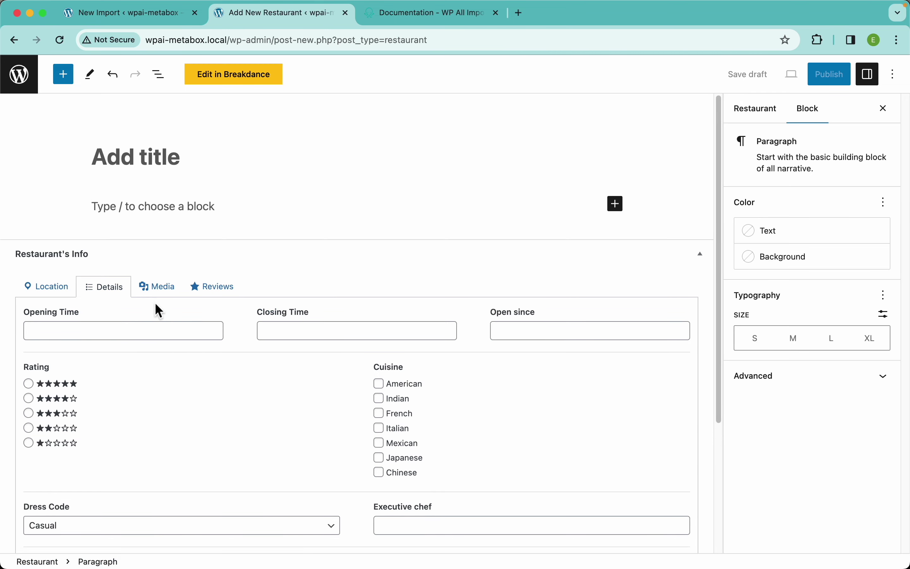
scroll(230, 405, "down", 4)
scroll(229, 405, "down", 1)
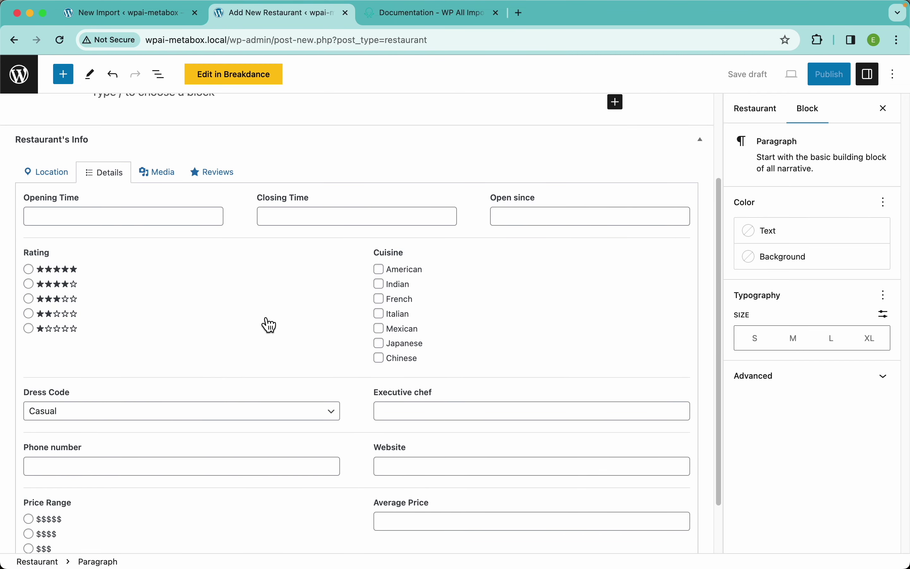
left_click(160, 220)
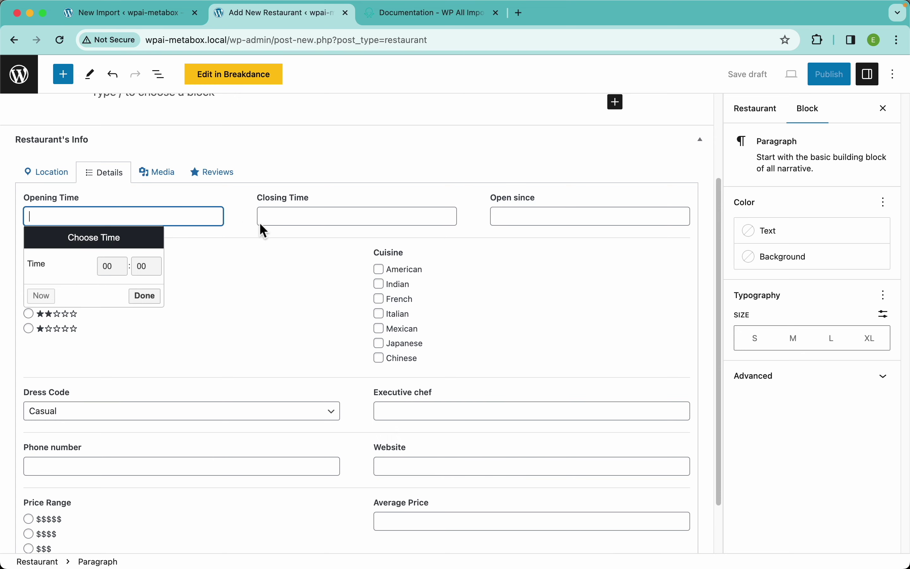
left_click(295, 226)
left_click(585, 216)
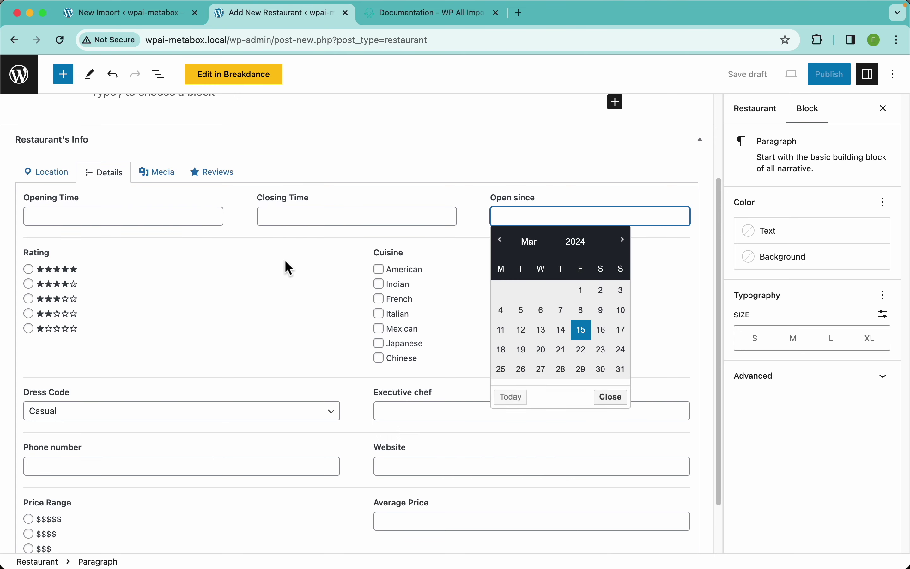
left_click(411, 250)
Check the available Dress Code options and the remaining contact and price fields in the restaurant's details
scroll(341, 374, "down", 3)
left_click(275, 349)
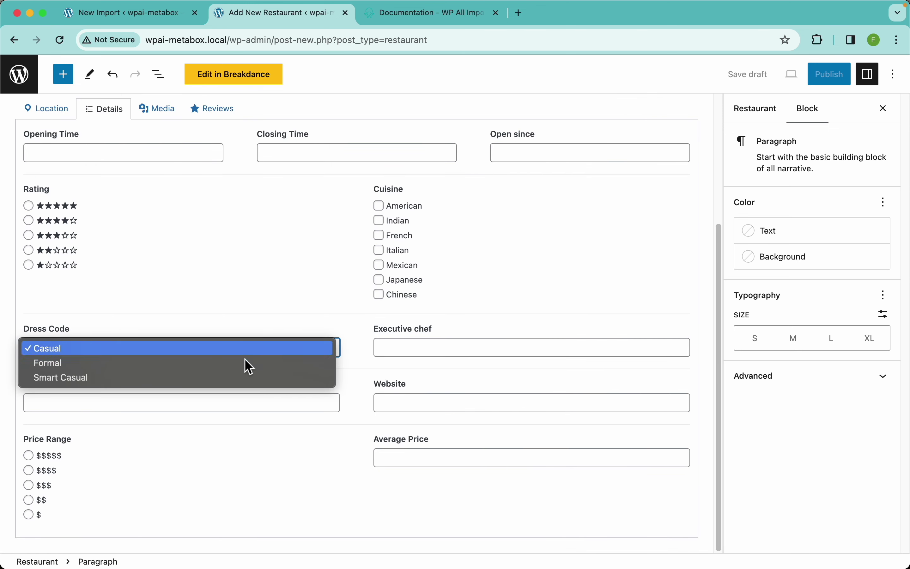
left_click(258, 489)
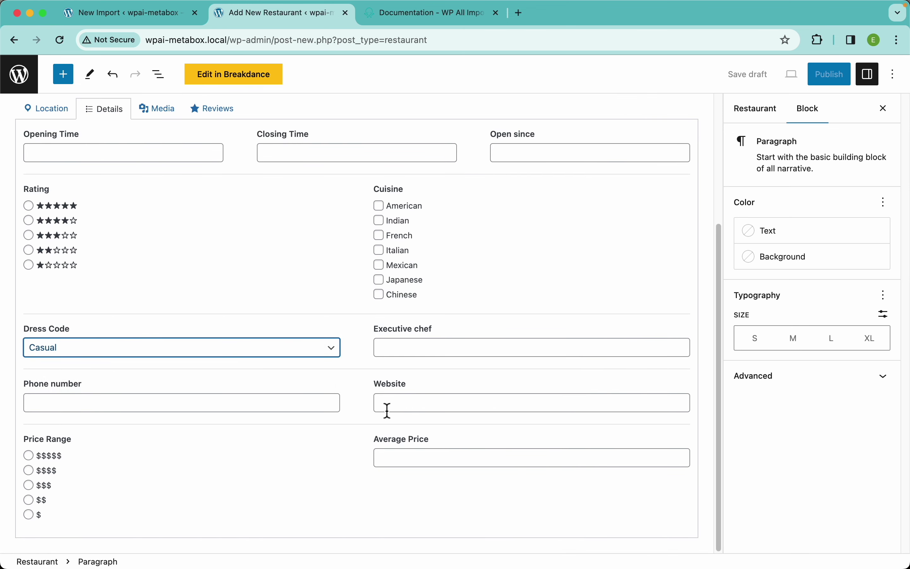
Review the new restaurant's Media gallery field and its Reviews field group
scroll(240, 400, "up", 5)
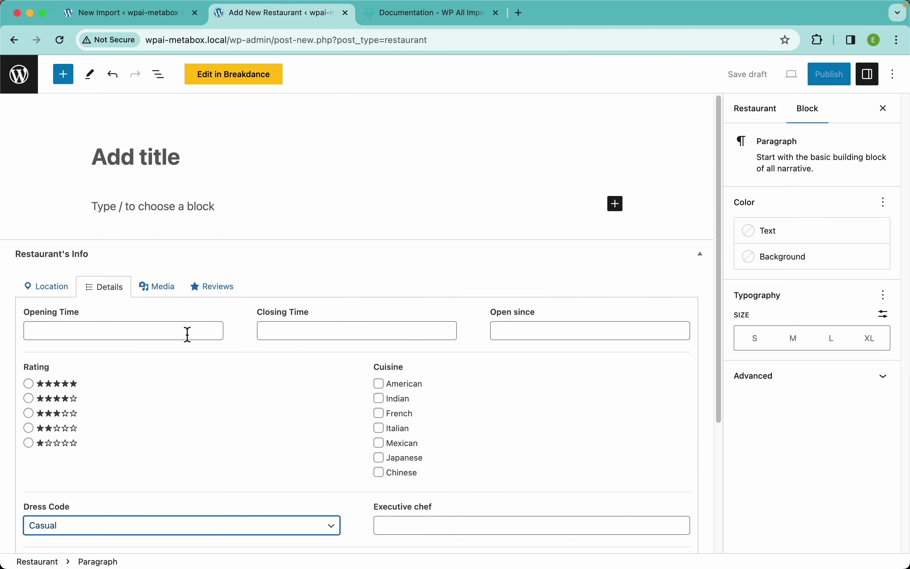
left_click(168, 296)
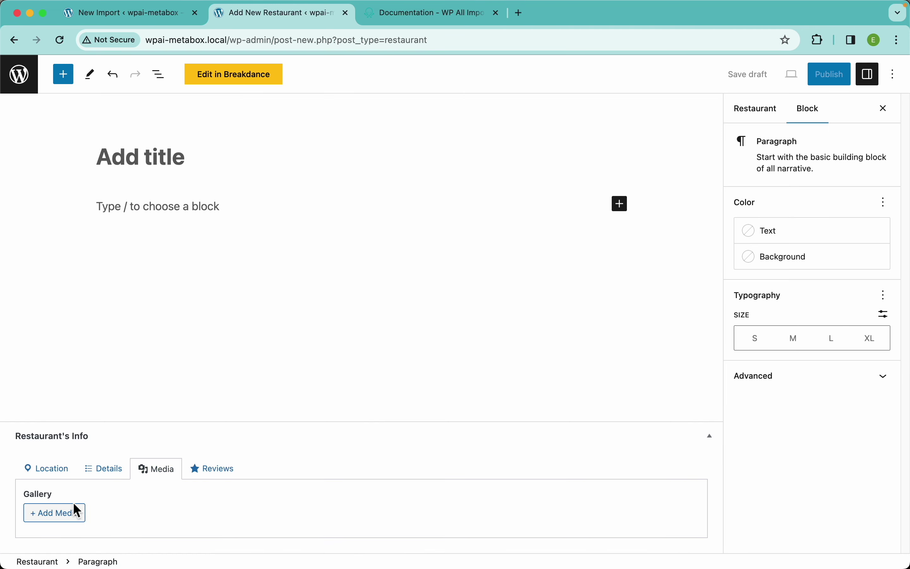
left_click(227, 472)
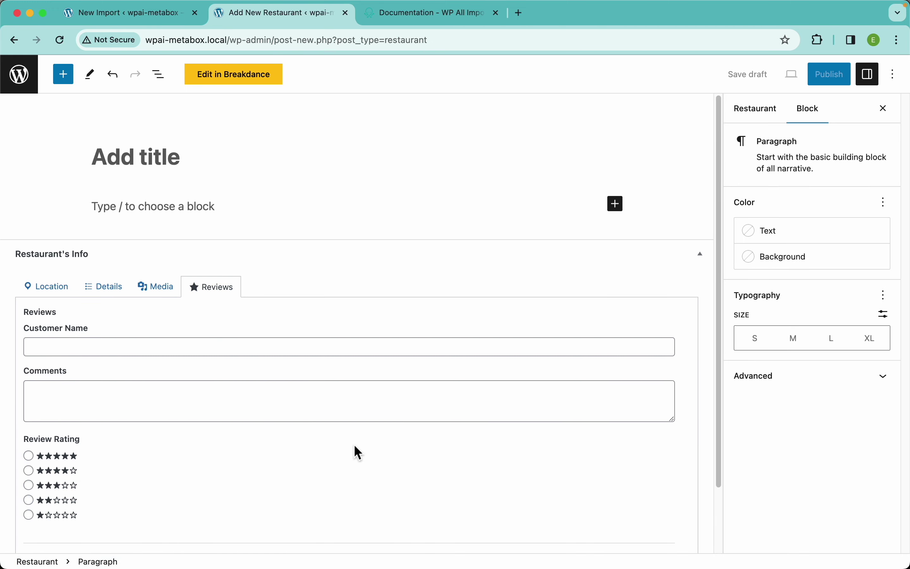
scroll(355, 451, "down", 2)
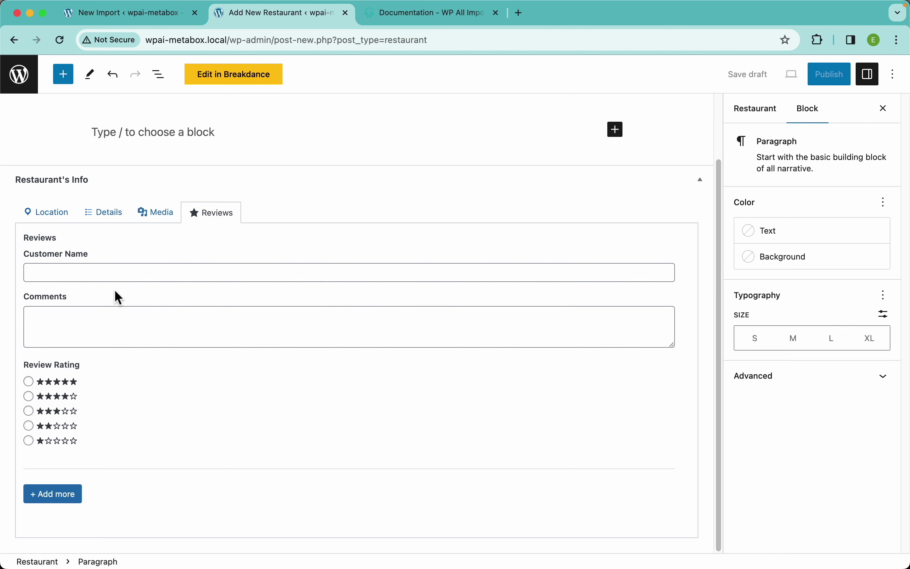
Add several more blank entries to the new restaurant's repeatable Reviews group
left_click(55, 500)
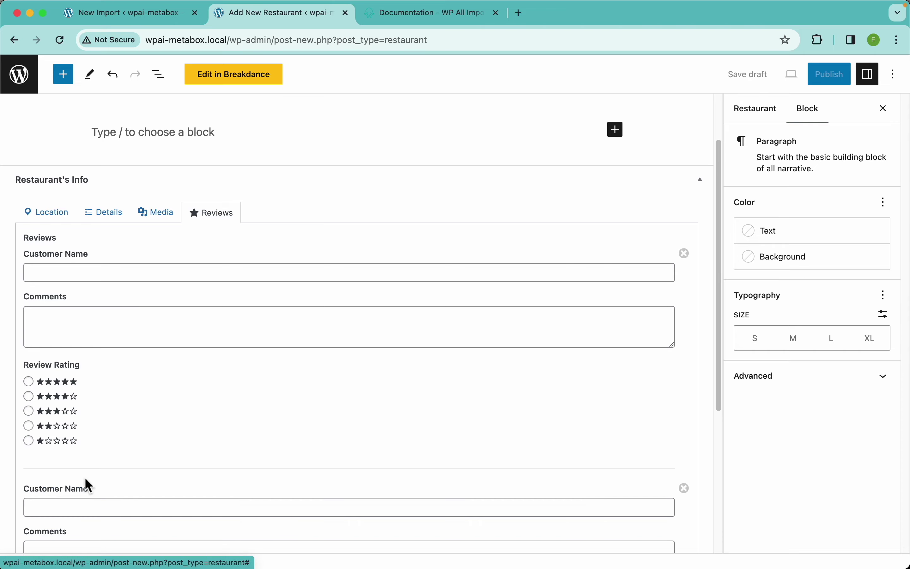
scroll(113, 481, "down", 5)
left_click(50, 500)
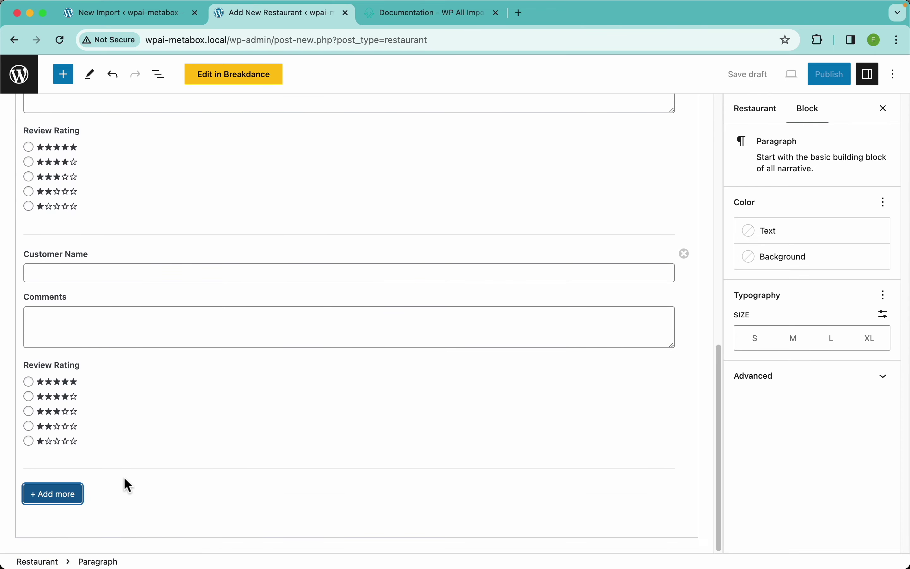
left_click(60, 502)
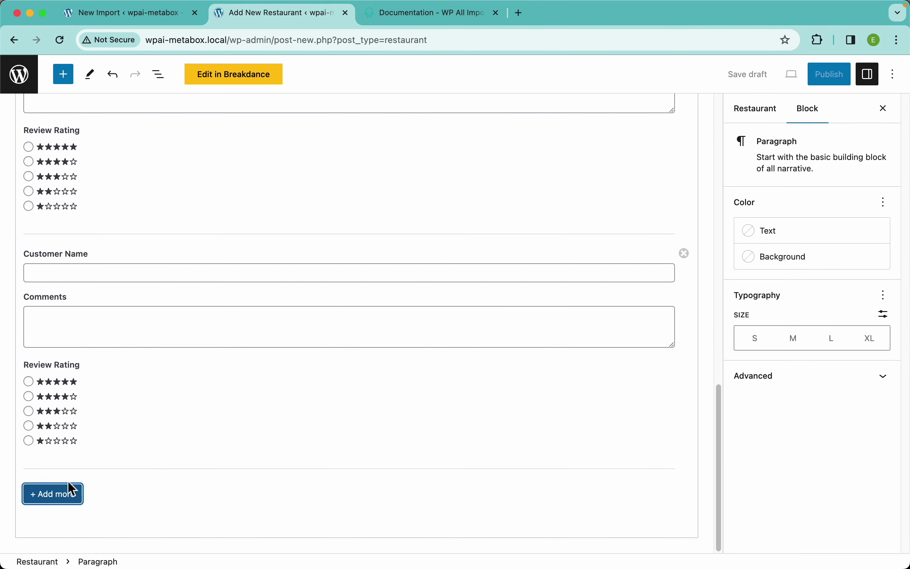
left_click(73, 490)
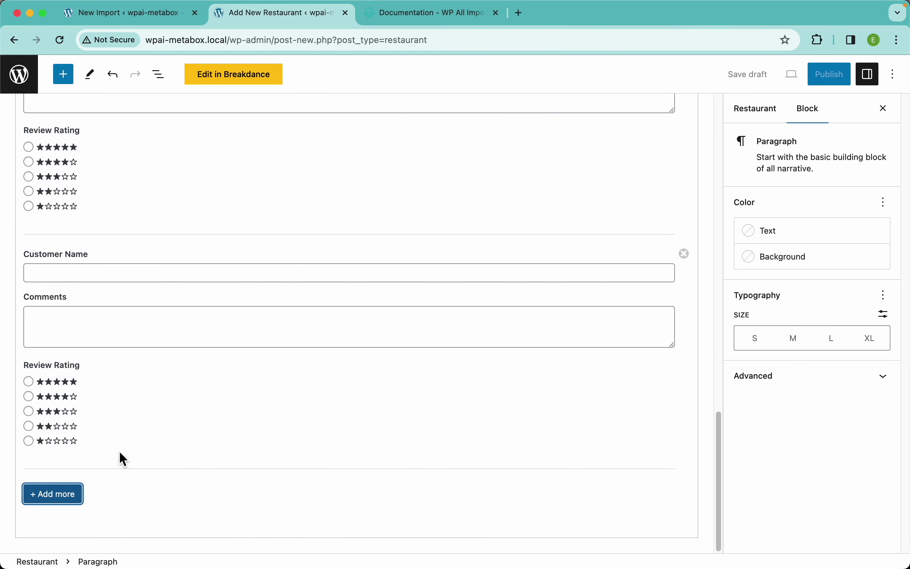
key("Return")
Revisit the restaurant's Media, Details and Location fields, and compare them with the Restaurant's Info fields in the import template
scroll(176, 387, "up", 15)
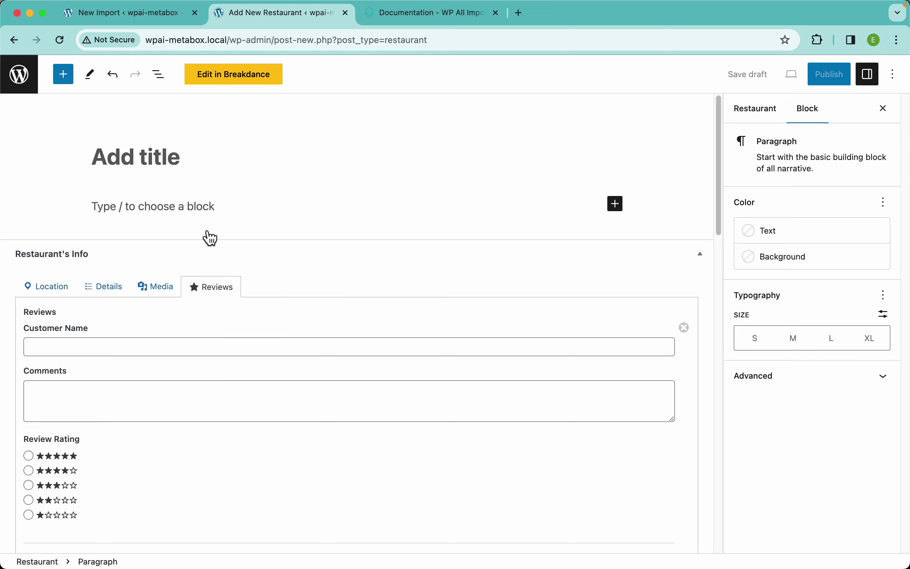
left_click(163, 289)
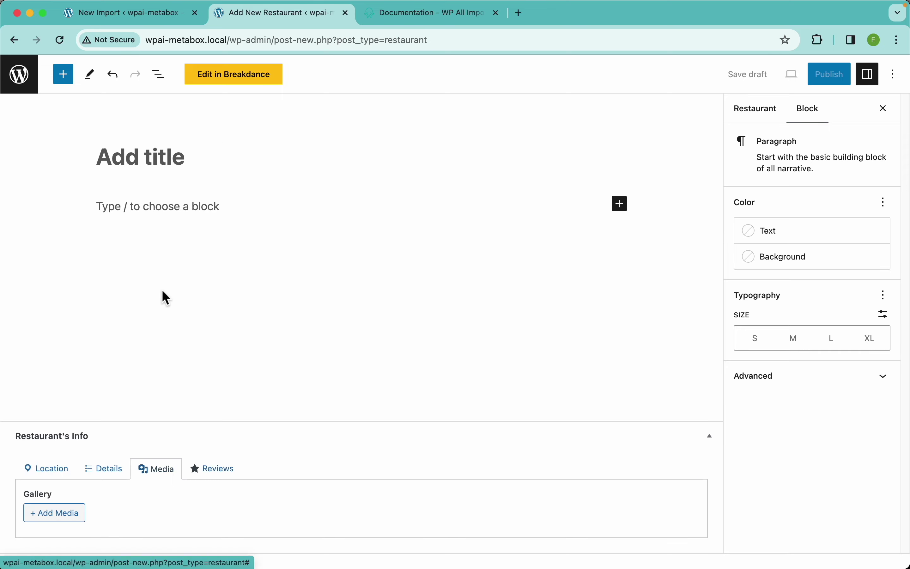
left_click(106, 470)
left_click(56, 297)
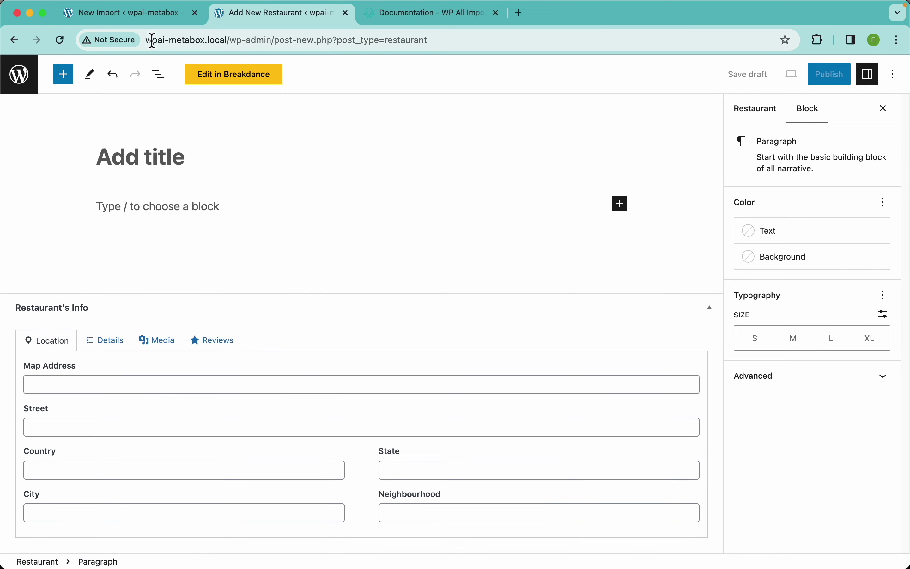
left_click(158, 15)
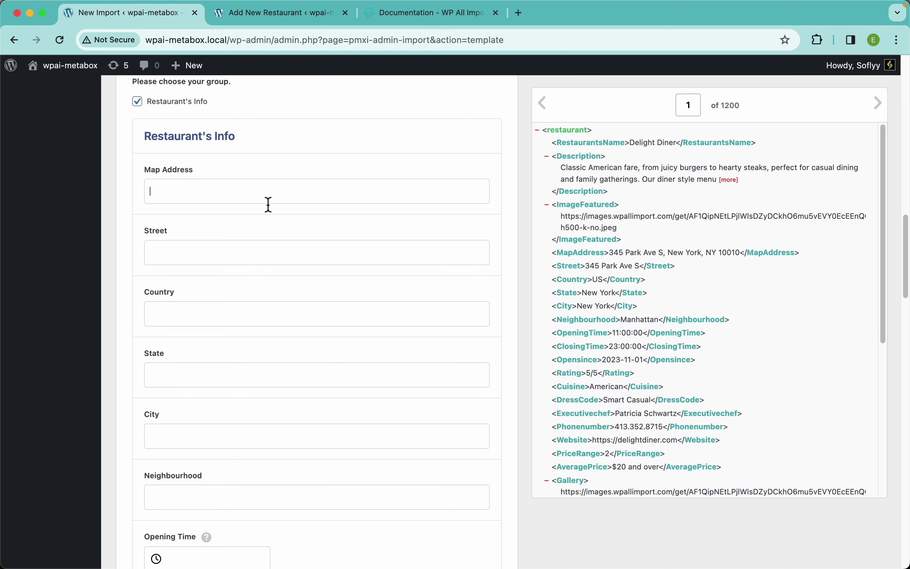
scroll(336, 402, "down", 5)
scroll(237, 236, "up", 5)
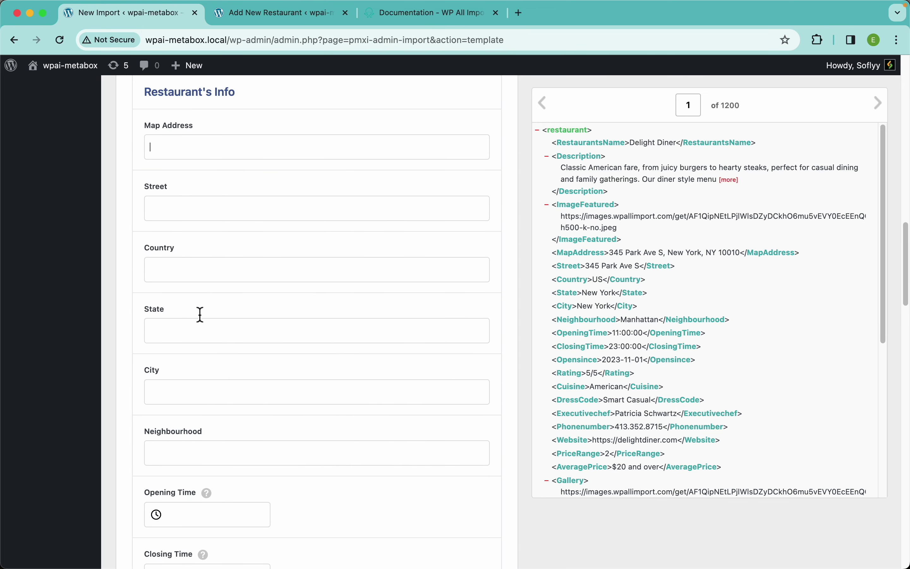
scroll(334, 433, "down", 7)
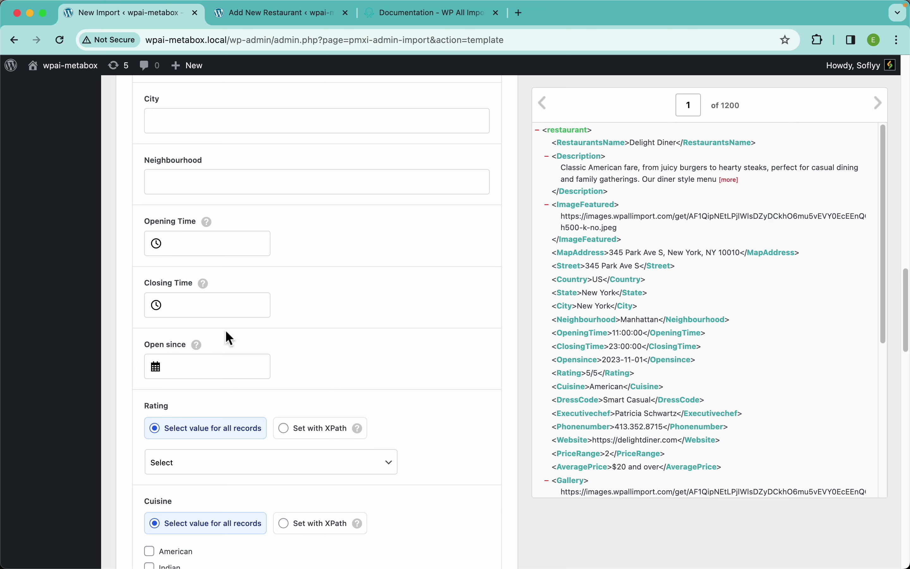
Set the Opening Time to 12:48 pm in the import template, and check the Closing Time picker, leaving that field empty
left_click(215, 242)
left_click_drag(268, 278, 248, 278)
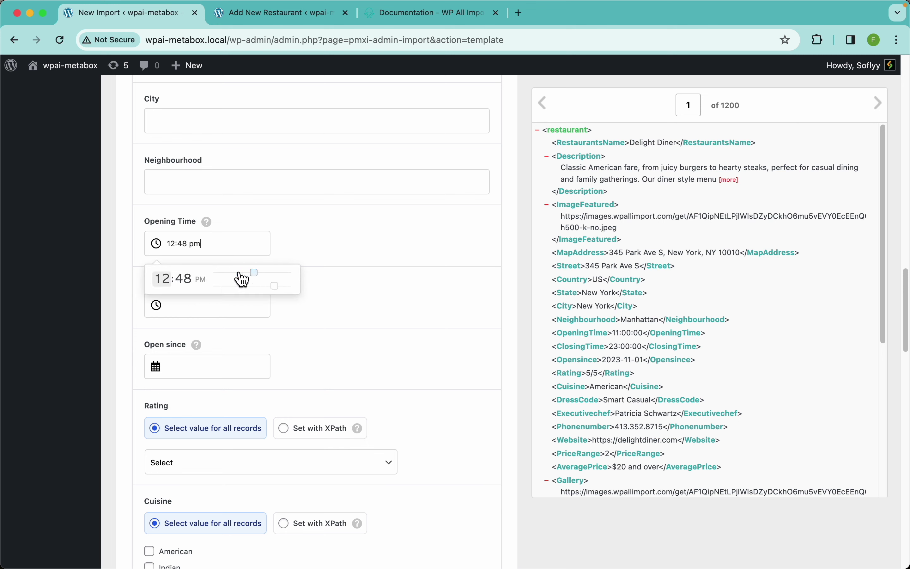
left_click(261, 328)
left_click(210, 311)
left_click(326, 314)
Set the Open since date to 03/12/2024
left_click(257, 369)
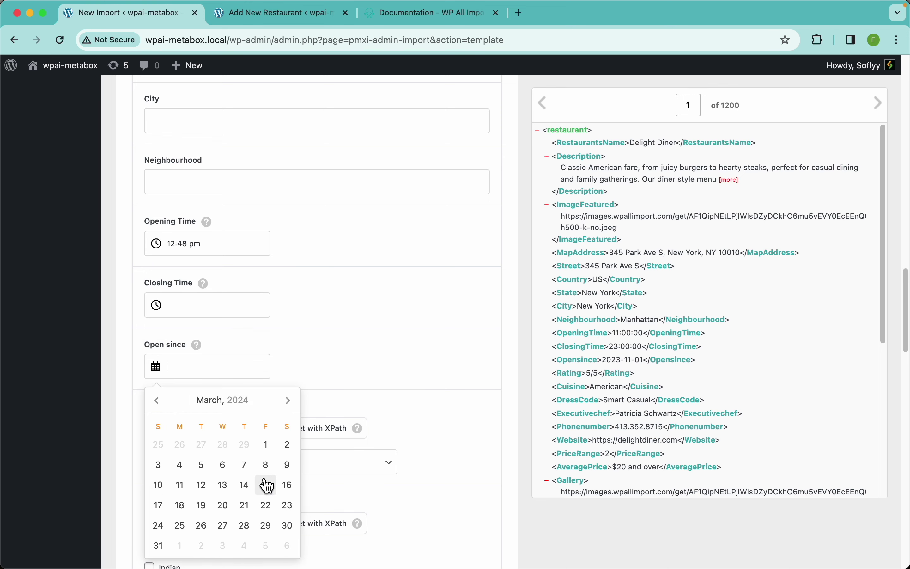
left_click(202, 487)
left_click(376, 367)
For all records, set the Rating to three stars and select French, Italian and Mexican as the Cuisine
scroll(376, 367, "down", 6)
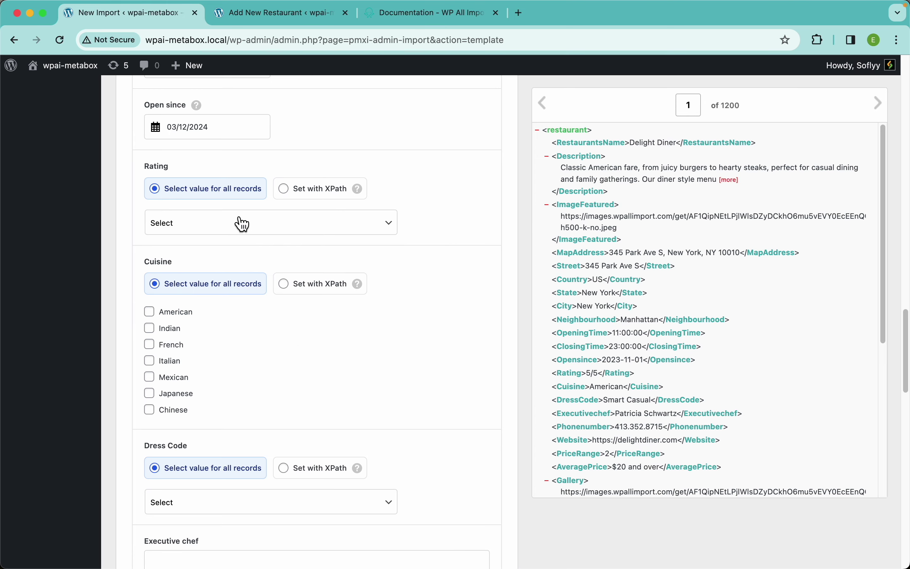
left_click(212, 229)
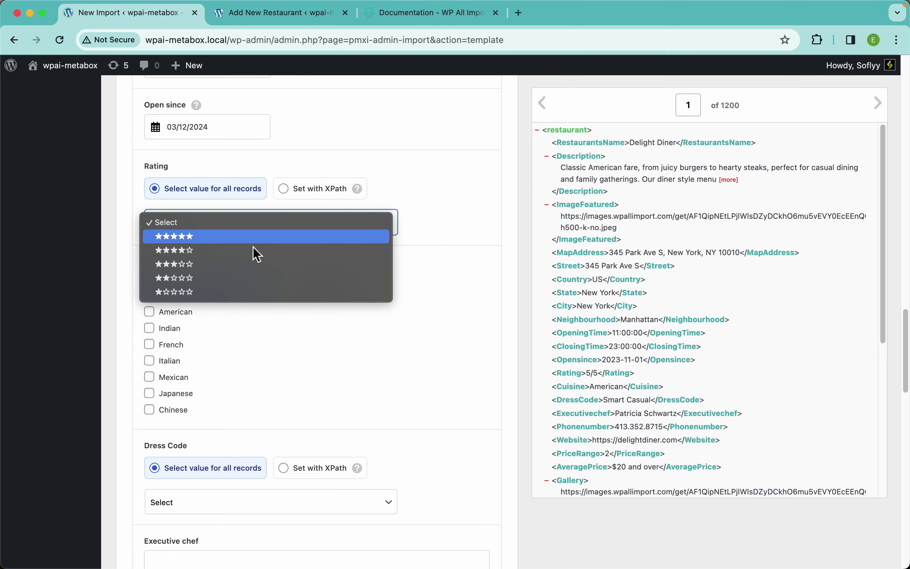
left_click(196, 265)
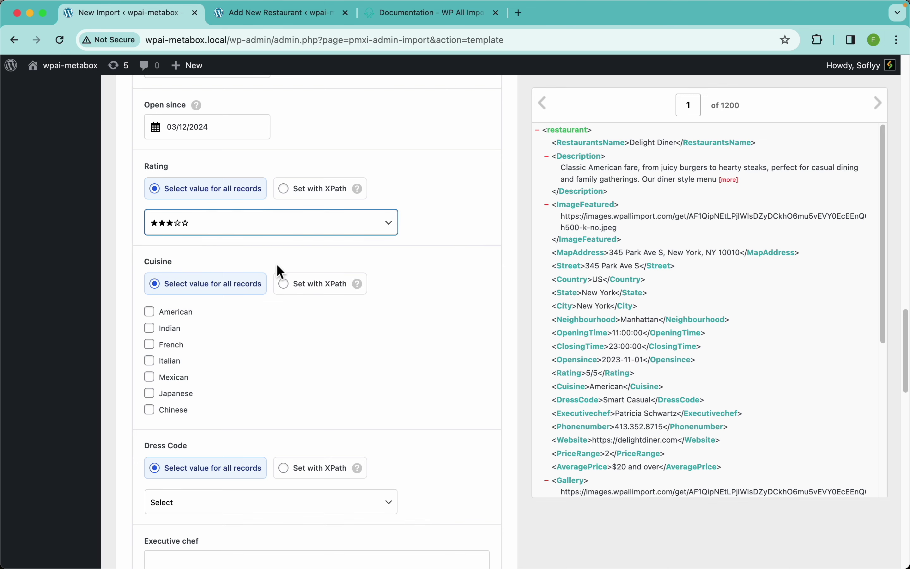
scroll(259, 368, "down", 3)
left_click(176, 263)
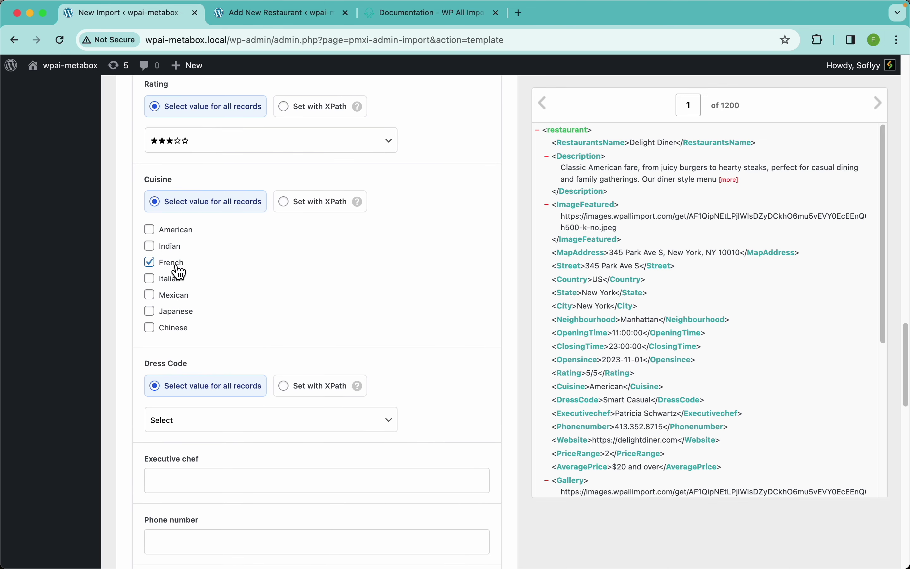
left_click(170, 295)
Set the Dress Code to Formal for all records
scroll(265, 261, "down", 5)
left_click(200, 265)
left_click(193, 291)
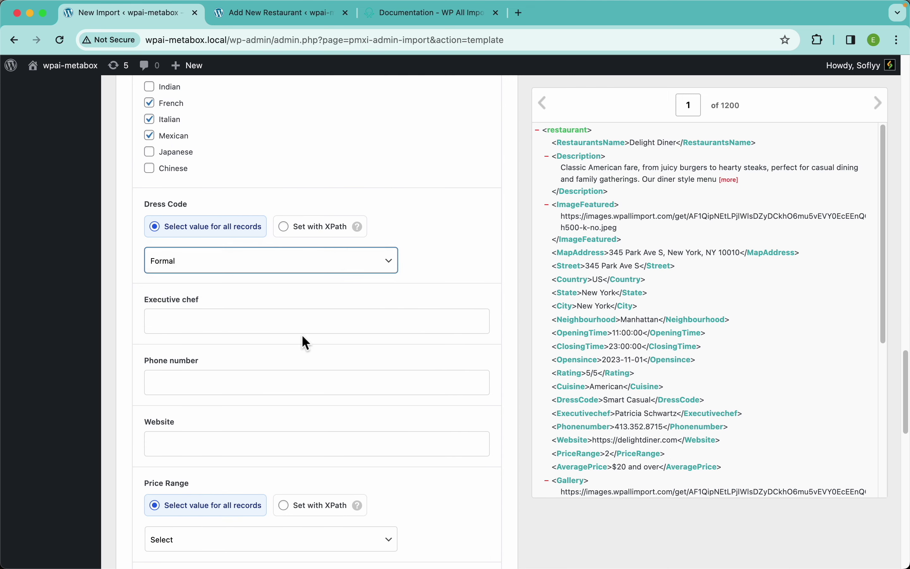
Glance over the remaining Restaurant's Info fields, and enter Hi as the Neighbourhood value
scroll(305, 341, "down", 5)
scroll(349, 338, "up", 8)
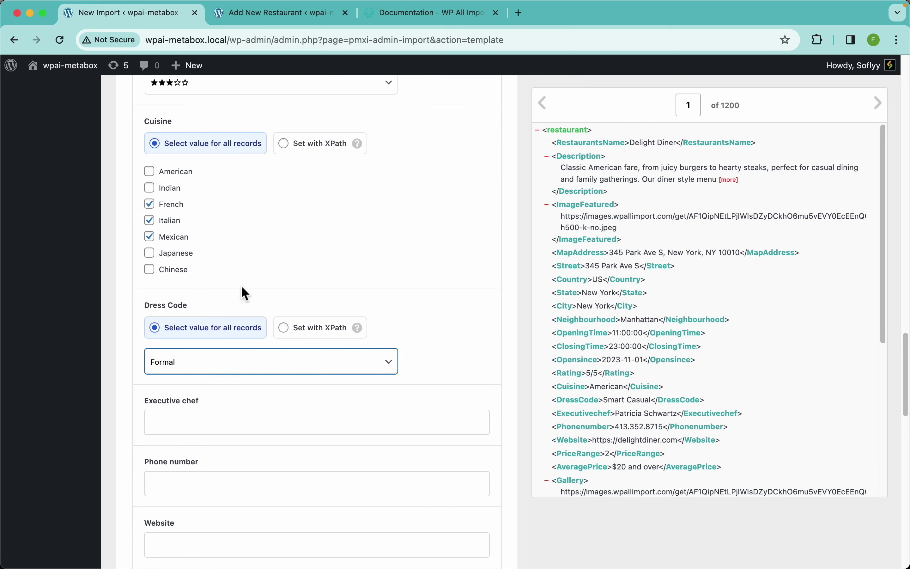
scroll(229, 413, "up", 10)
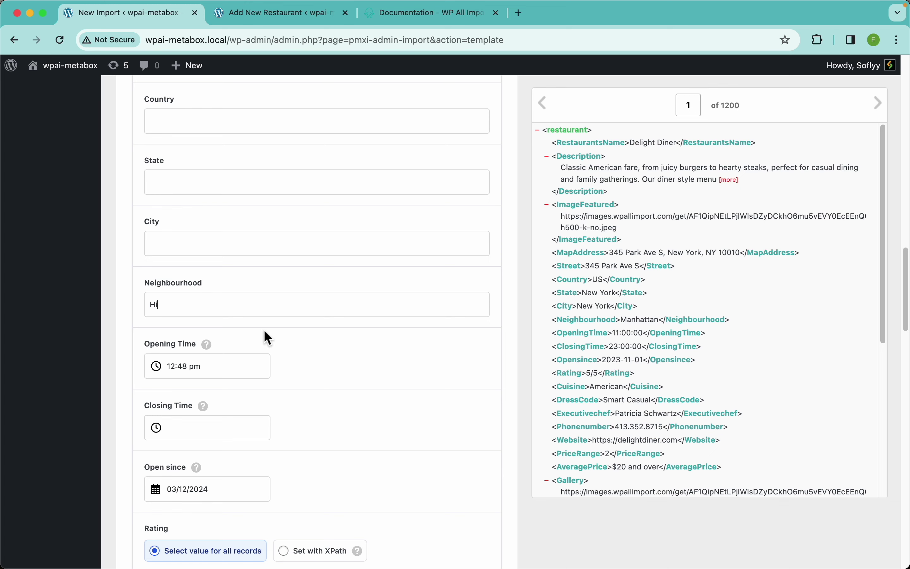
Try appending the MapAddress element after Hi in the Neighbourhood value, and remove it again
scroll(357, 331, "down", 2)
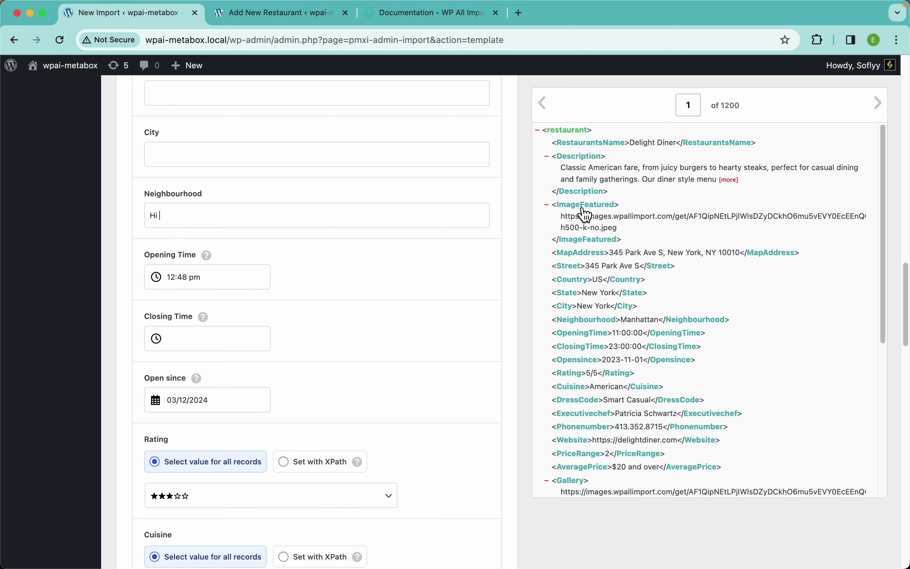
left_click_drag(589, 262, 259, 223)
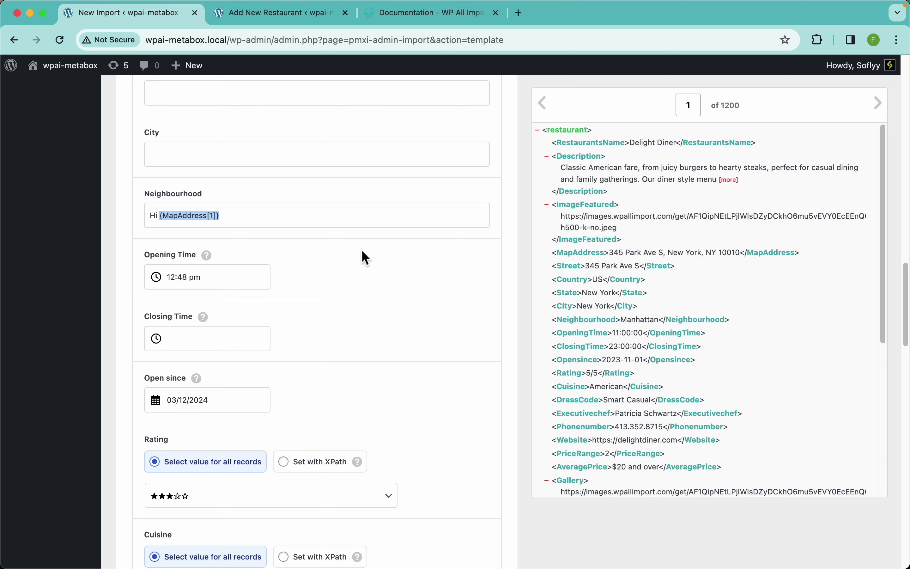
key("BackSpace")
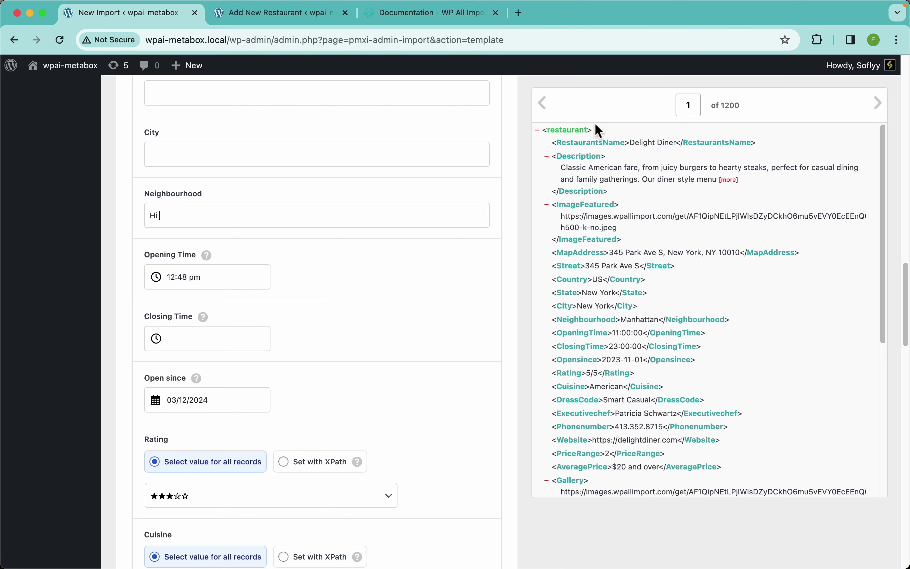
key("super+a")
left_click(193, 209)
Check the Opening Time value against the Details fields of Restaurant's Info on the Add New Restaurant page, and return to the import
left_click(220, 278)
left_click_drag(199, 279, 166, 279)
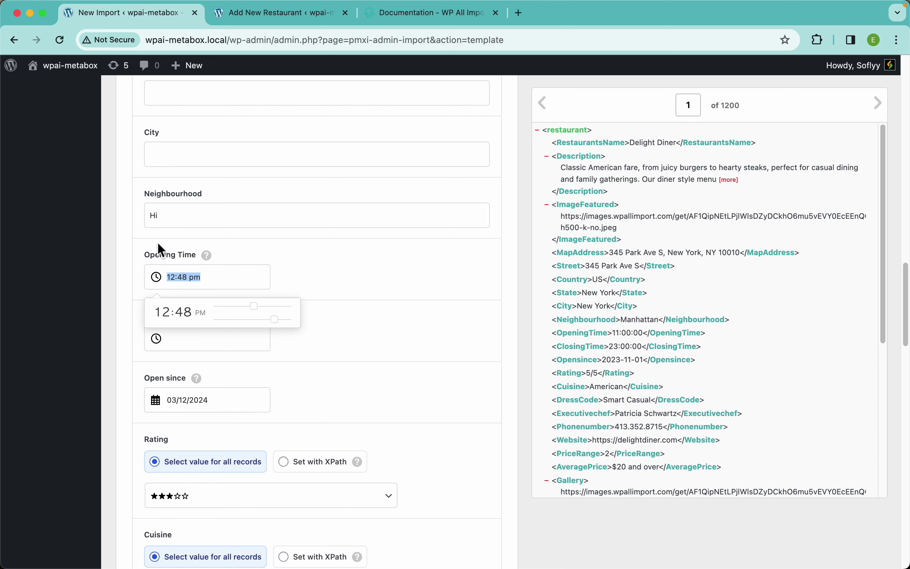
left_click(435, 279)
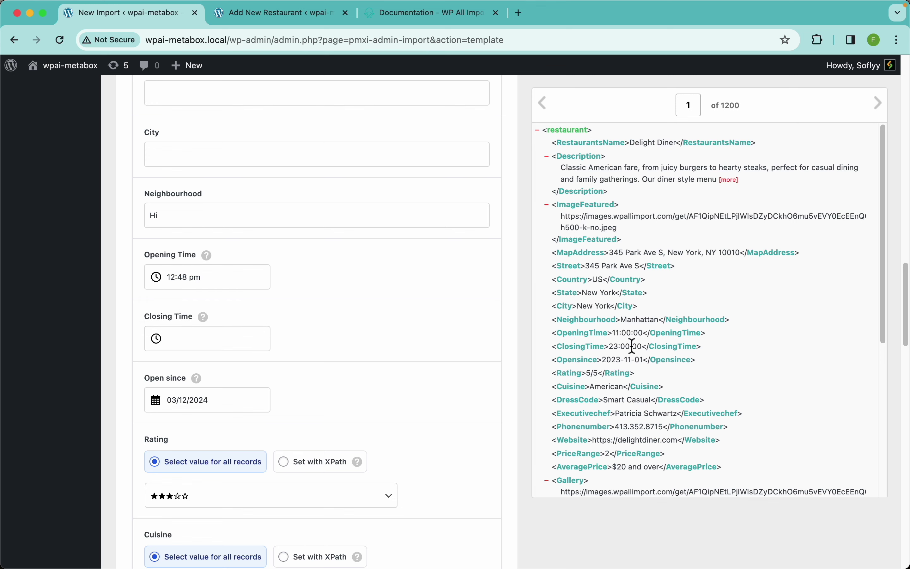
left_click(280, 13)
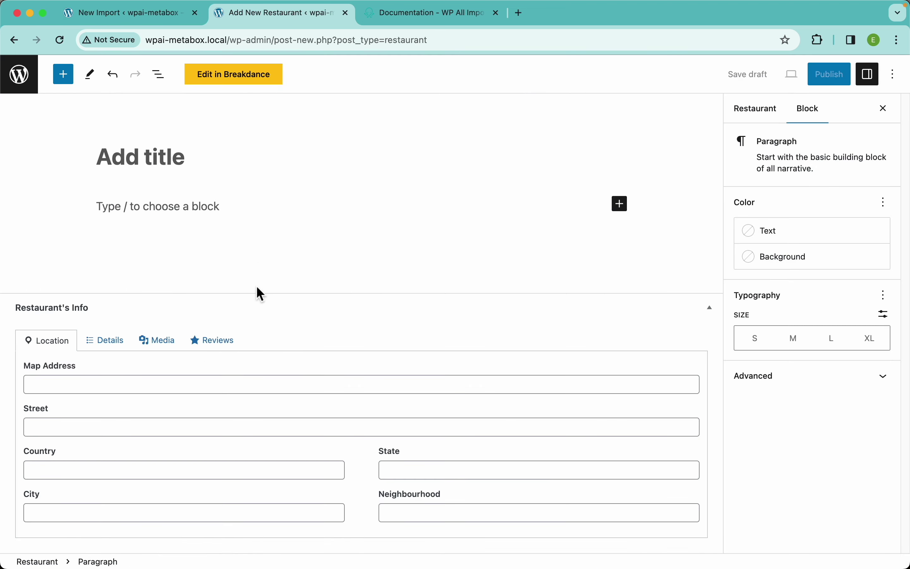
left_click(120, 340)
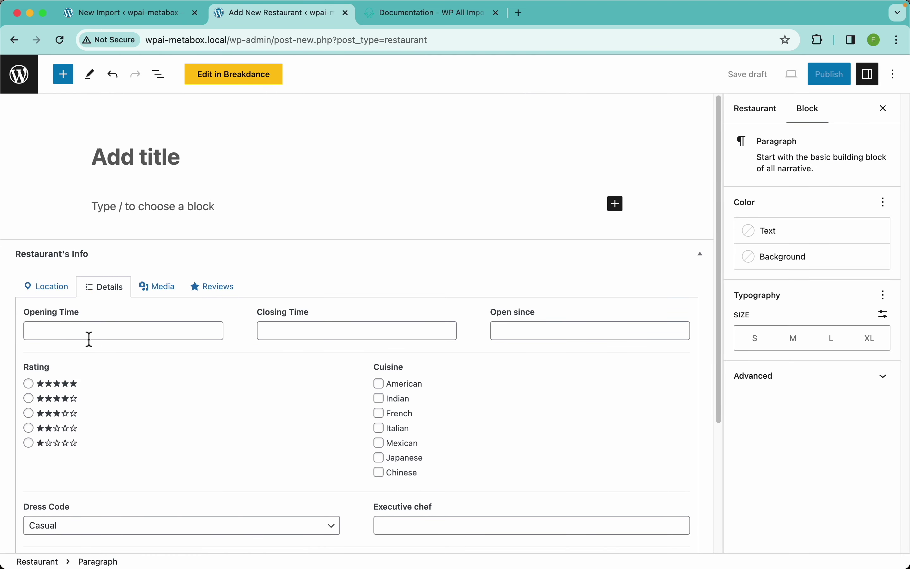
left_click(144, 20)
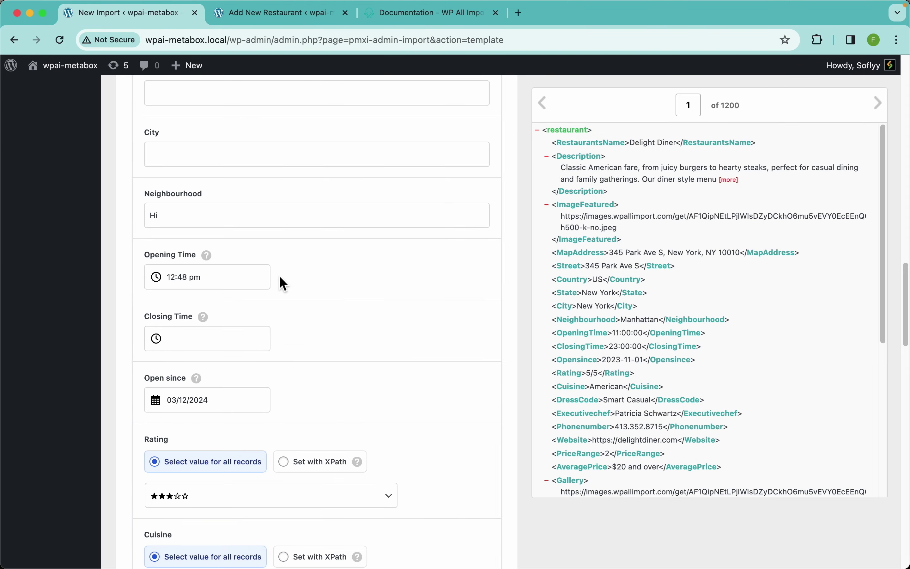
Clear the Opening Time and Open since values
left_click_drag(259, 282, 156, 276)
key("BackSpace")
left_click_drag(220, 402, 167, 400)
key("BackSpace")
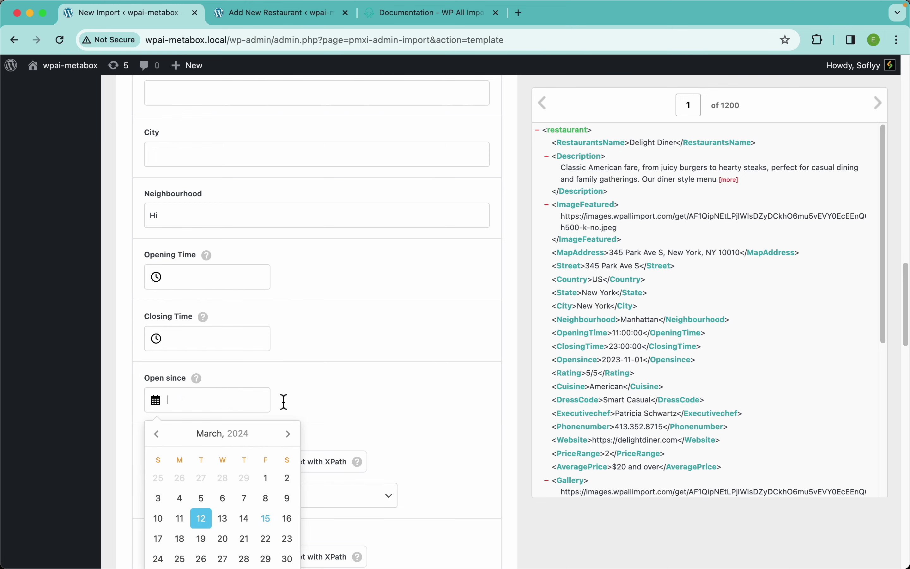
left_click(353, 419)
Reset the Rating to Select and deselect French, Italian and Mexican under Cuisine
scroll(353, 420, "down", 5)
left_click(244, 322)
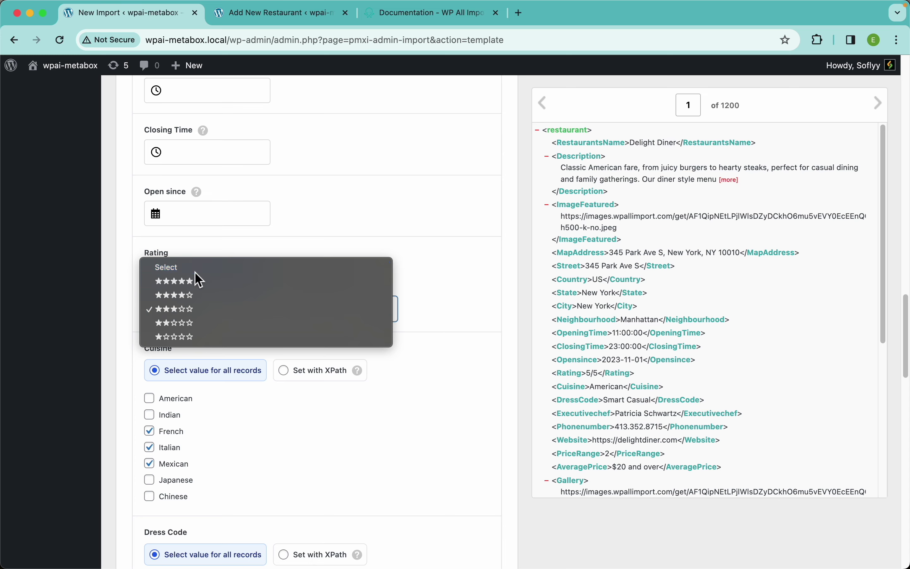
left_click(181, 268)
left_click(167, 431)
left_click(168, 448)
left_click(168, 465)
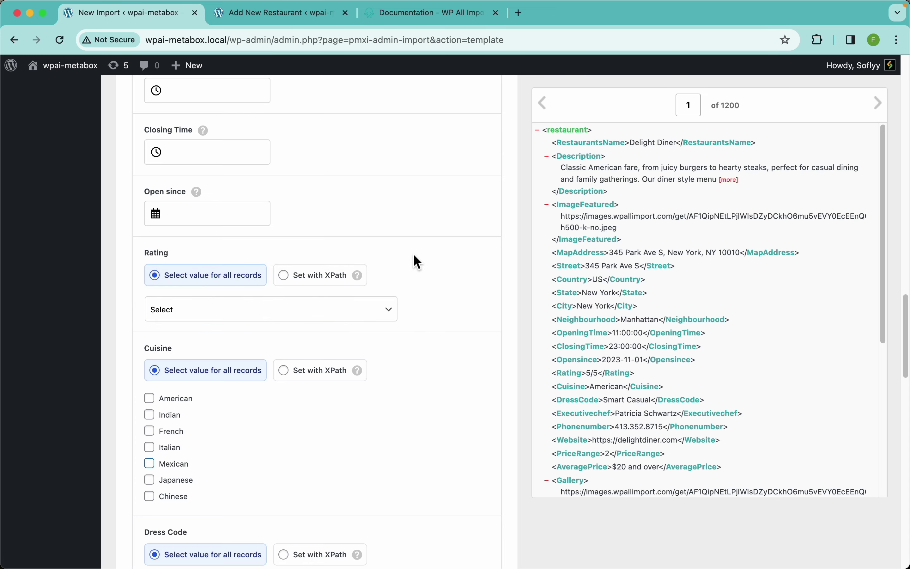
Map the RestaurantsName element to the post title
scroll(372, 252, "up", 2)
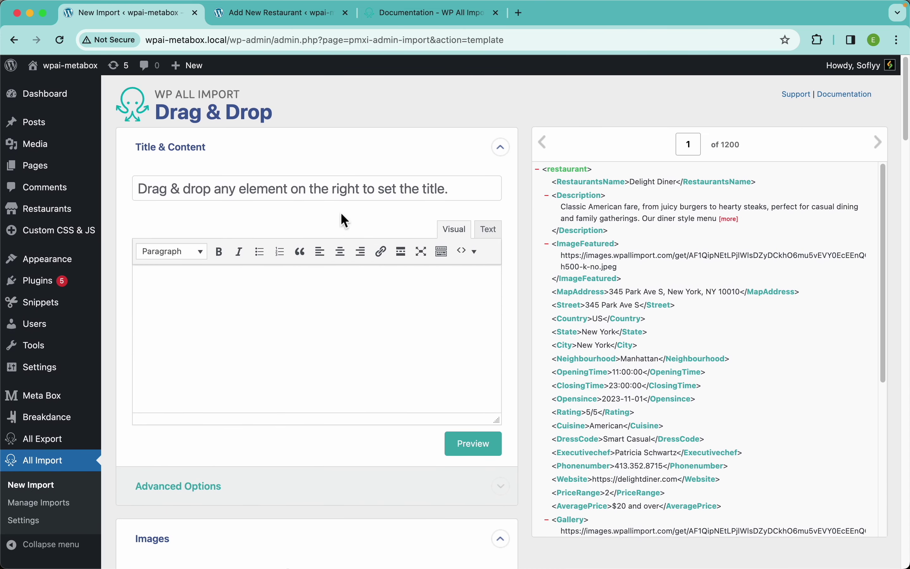
scroll(382, 370, "down", 7)
scroll(385, 369, "up", 2)
scroll(384, 367, "down", 15)
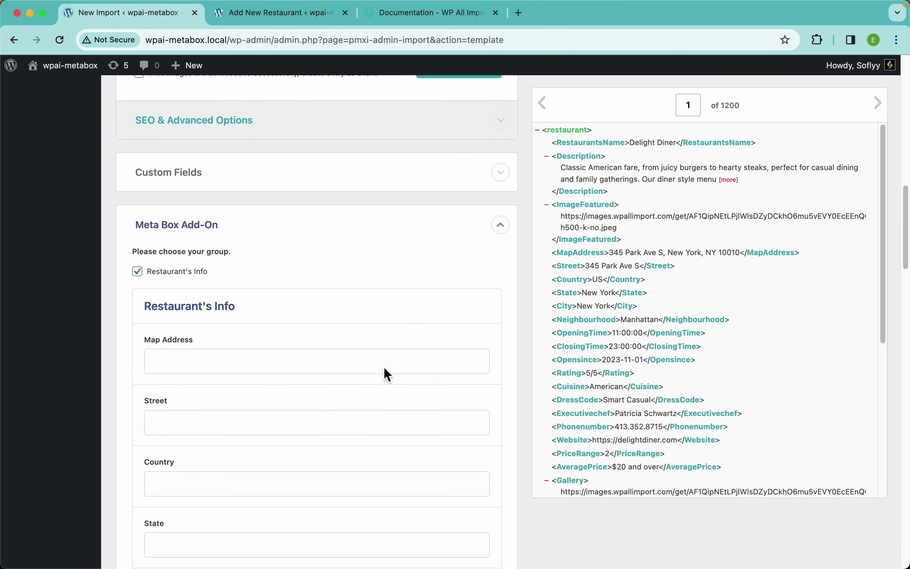
scroll(346, 195, "up", 20)
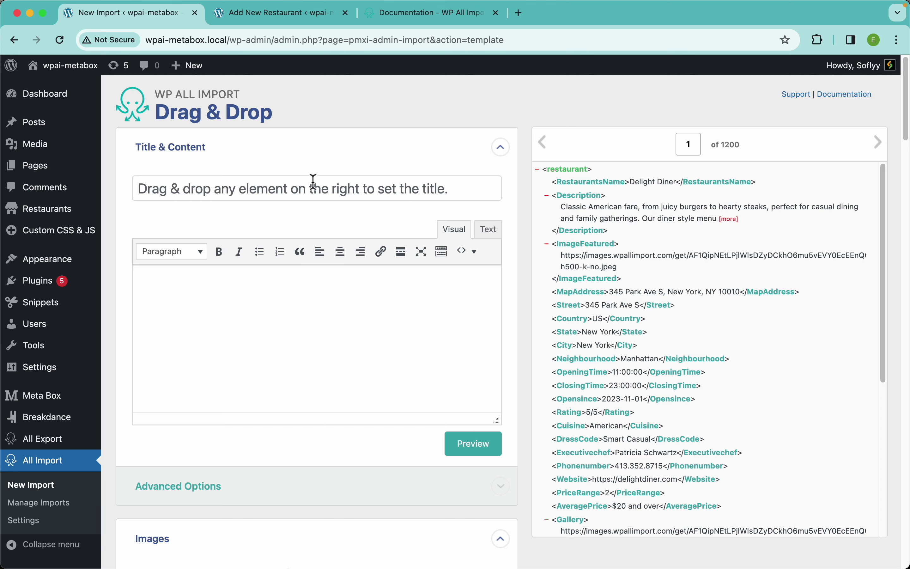
left_click_drag(583, 184, 316, 188)
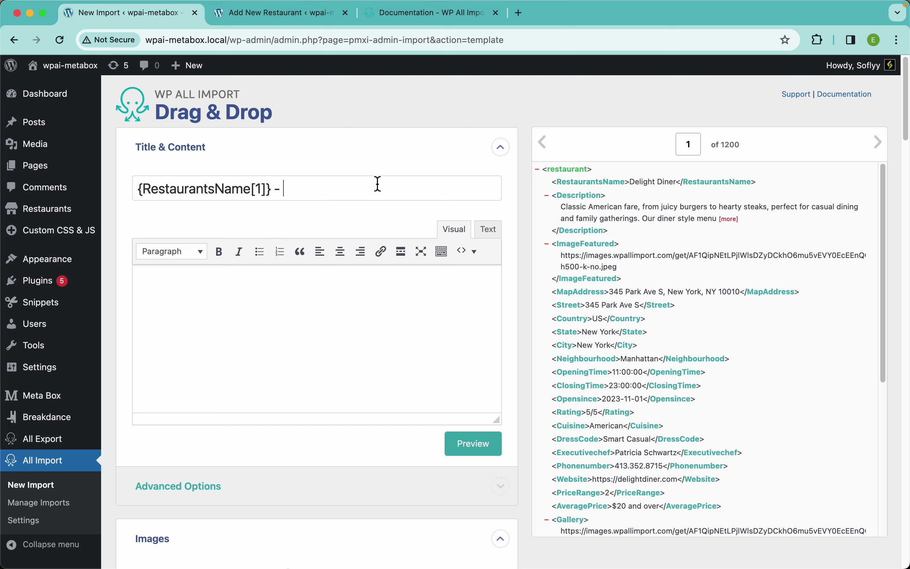
Try extending the post title with a dash and the City element, and remove that addition
left_click_drag(571, 352, 349, 186)
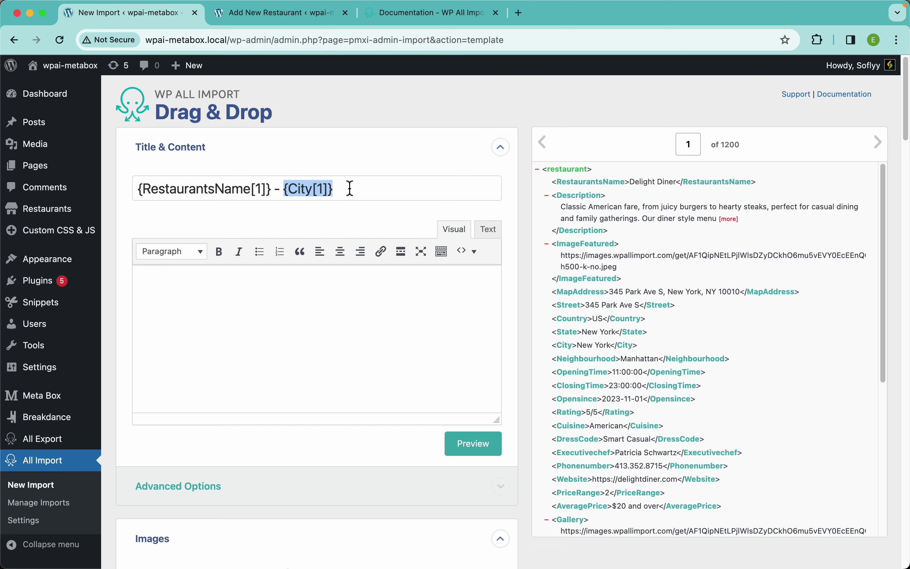
left_click(356, 211)
left_click_drag(343, 194, 274, 194)
key("BackSpace")
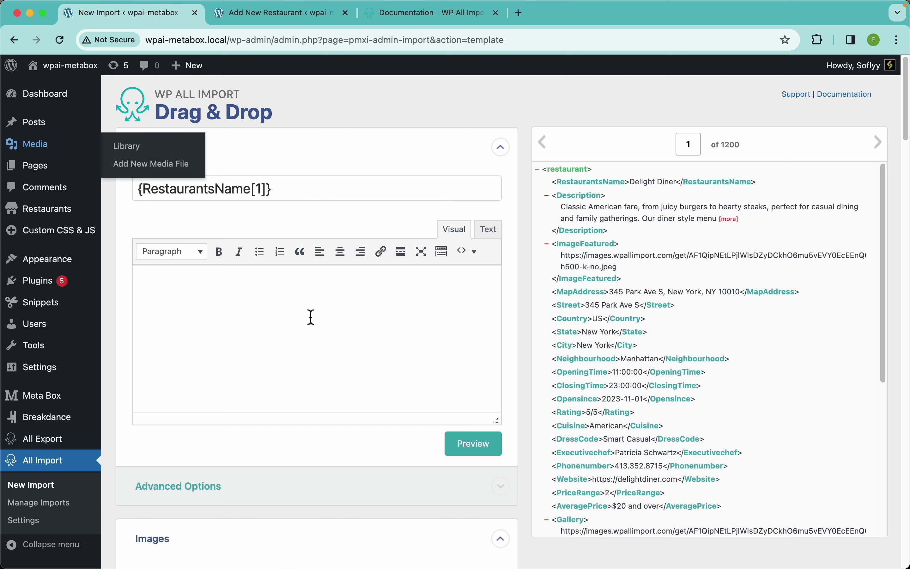
Map the Description element to the post content and the ImageFeatured element to the externally hosted image URLs
left_click_drag(579, 195, 310, 317)
scroll(375, 335, "down", 5)
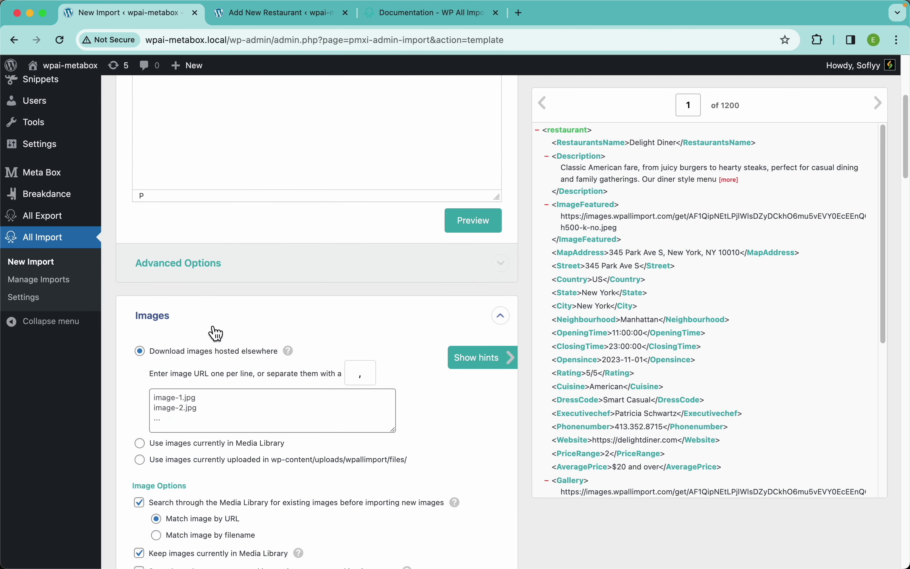
scroll(290, 327, "down", 3)
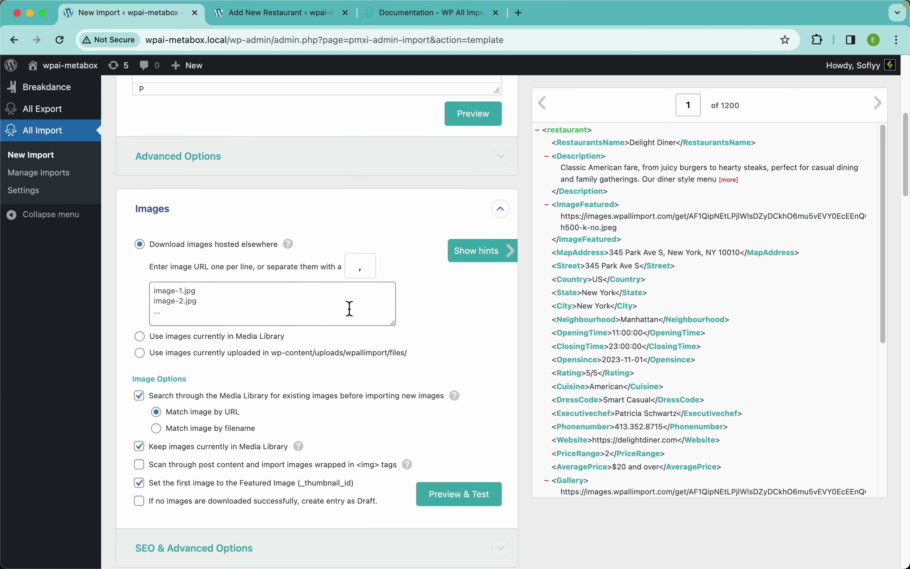
left_click_drag(588, 206, 337, 311)
Preview the first record's featured image, run the image download test, and dismiss the preview
left_click(450, 494)
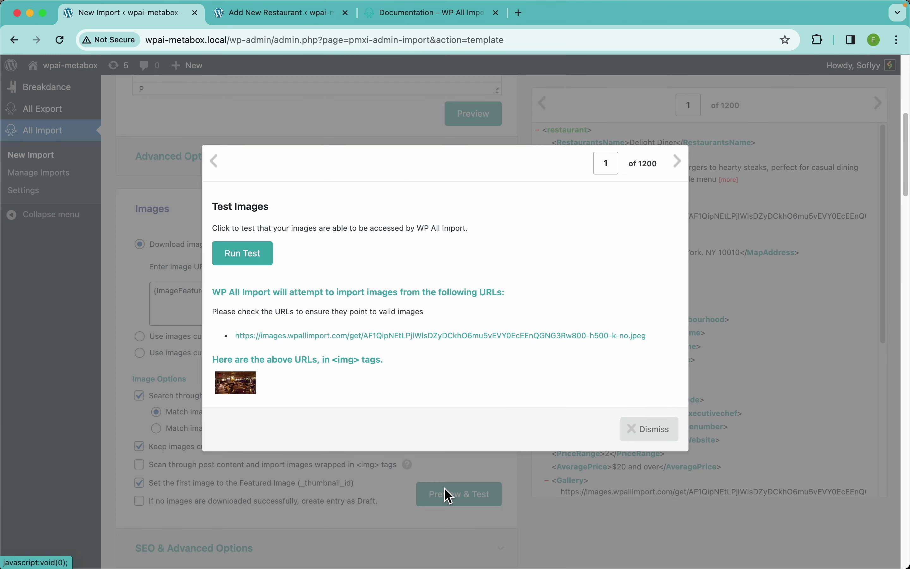
left_click(246, 254)
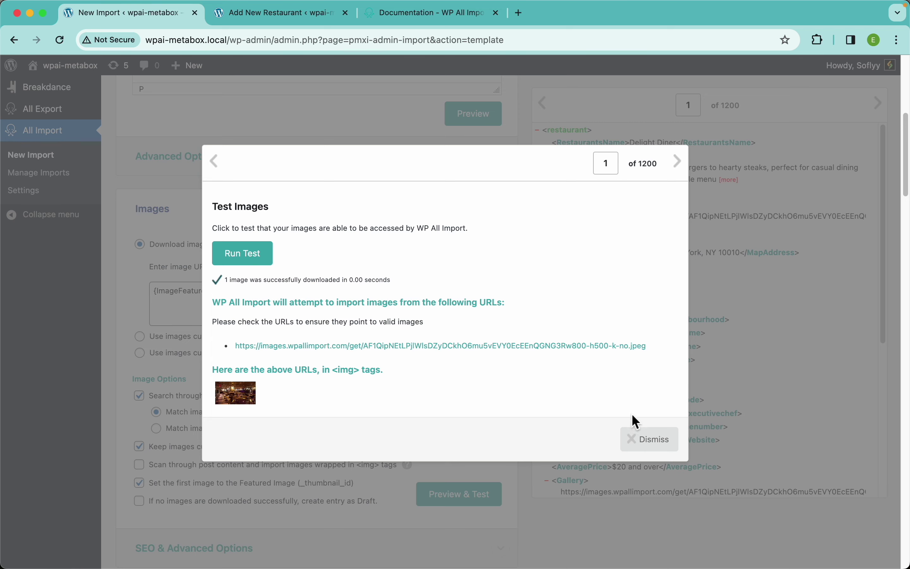
left_click(649, 439)
Examine the Gallery and Reviews source elements, the Images options, the Restaurant's Info fields and the Custom Fields section
scroll(674, 371, "down", 5)
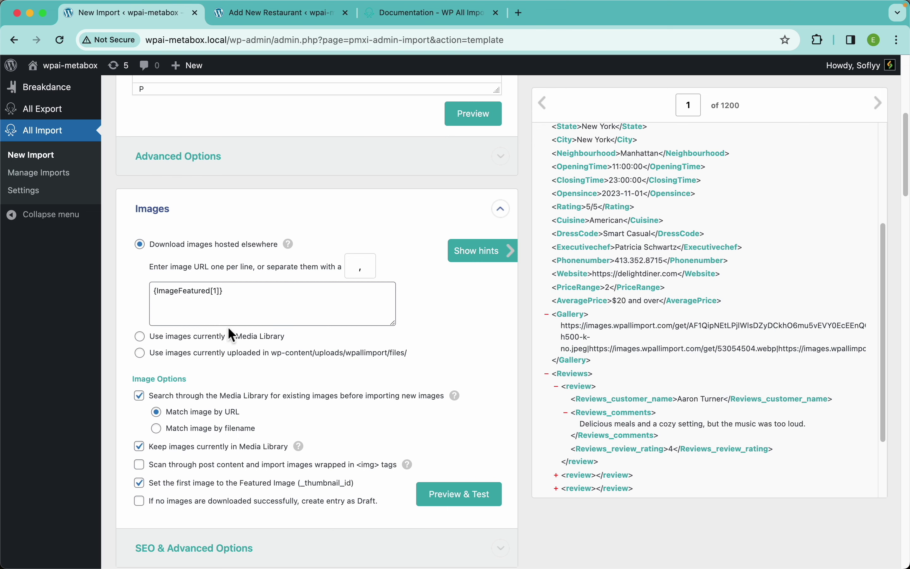
scroll(323, 314, "down", 15)
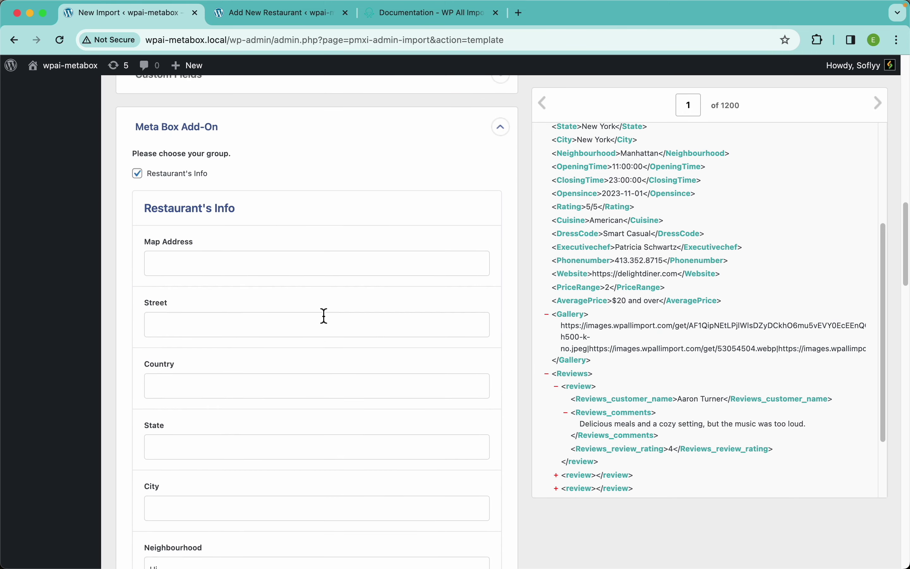
scroll(324, 314, "down", 20)
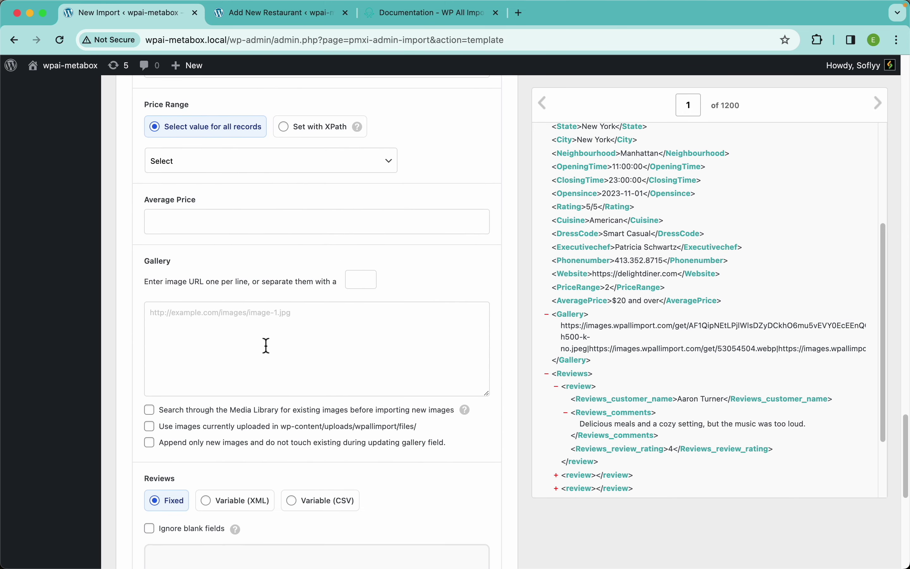
scroll(313, 249, "up", 20)
scroll(312, 249, "down", 10)
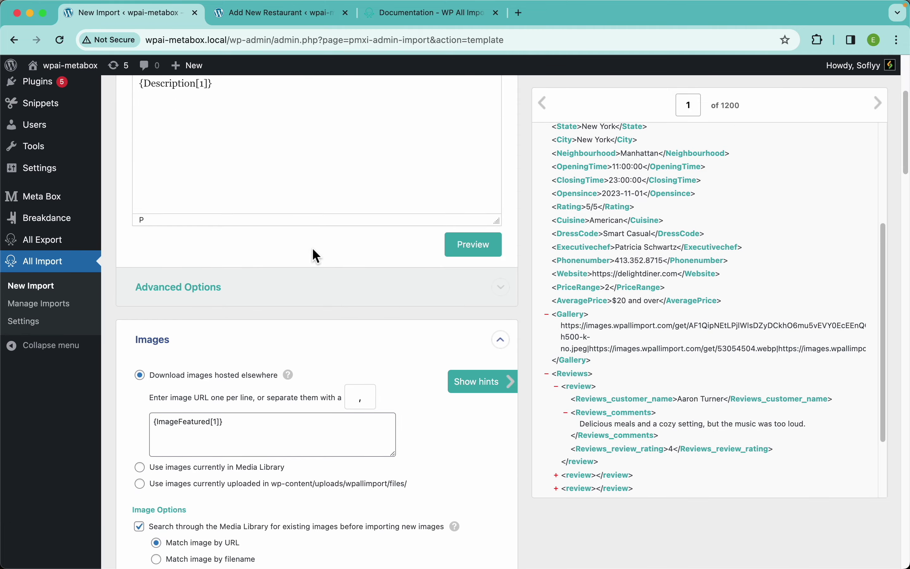
scroll(314, 250, "down", 3)
scroll(126, 280, "up", 5)
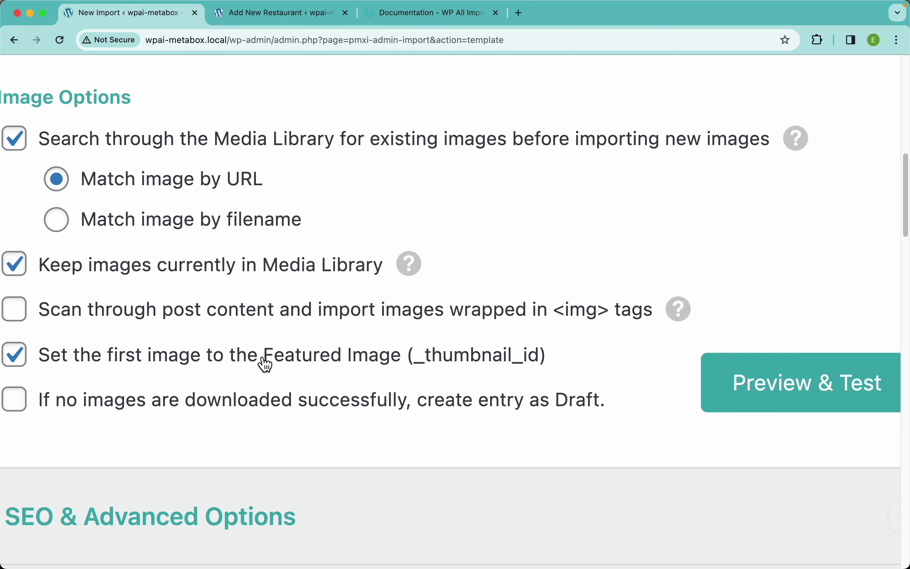
scroll(336, 346, "down", 5)
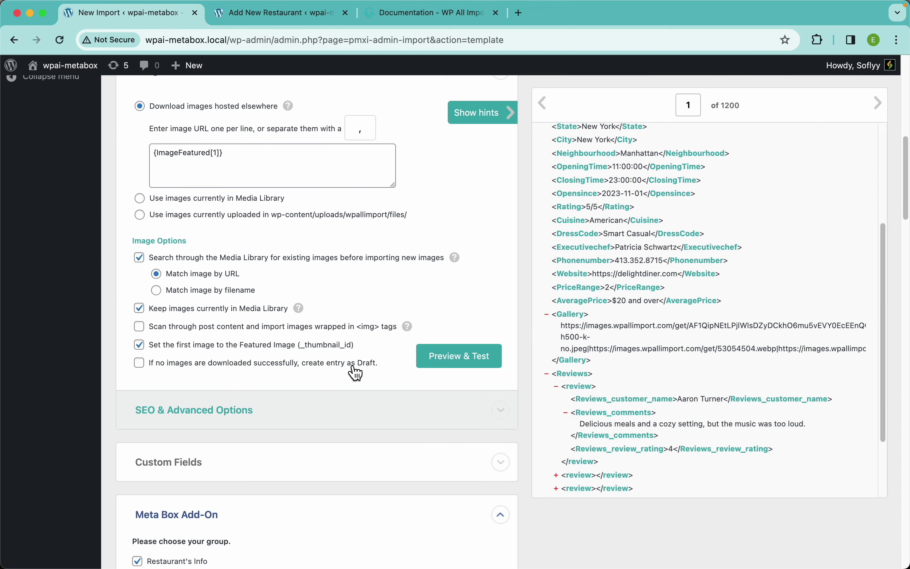
scroll(339, 350, "down", 8)
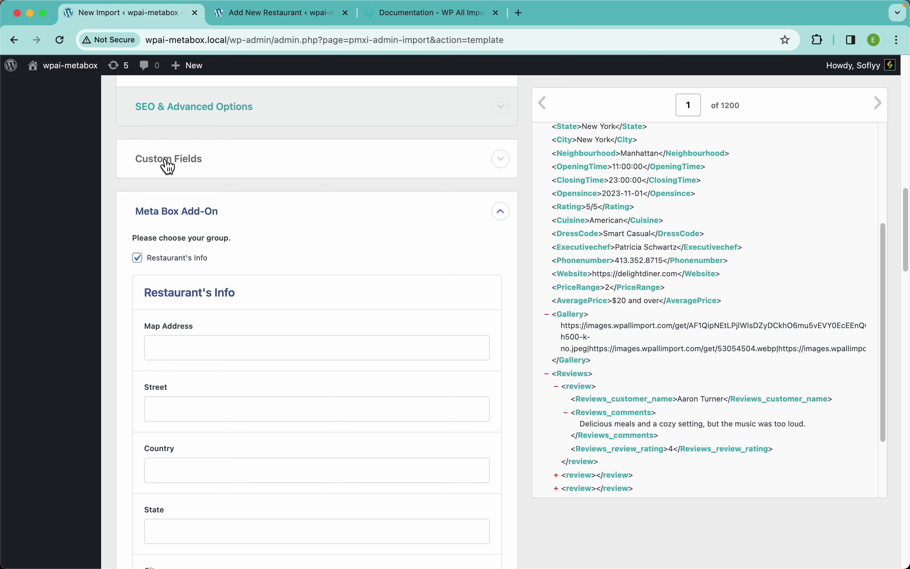
left_click(218, 170)
left_click(217, 174)
scroll(255, 332, "down", 4)
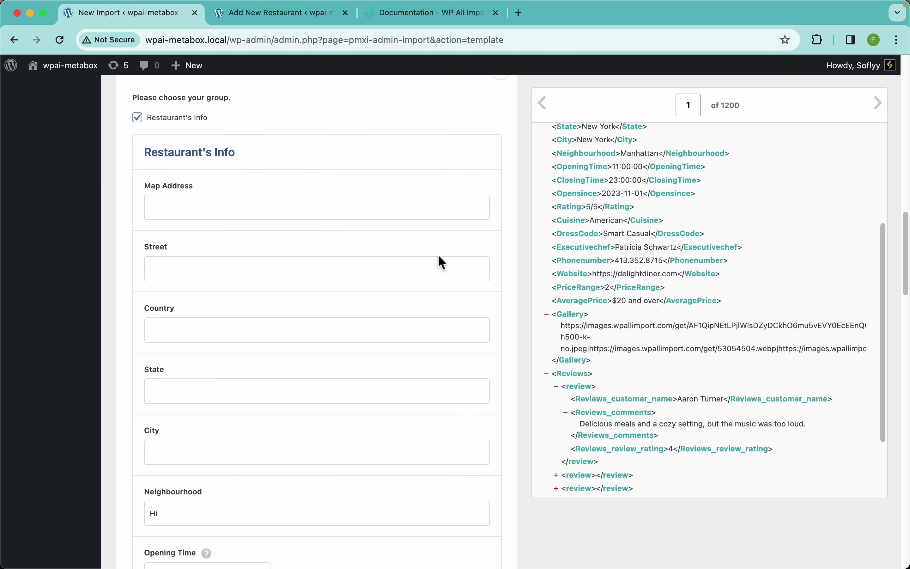
Map the MapAddress, Street and Country elements to their matching Restaurant's Info fields
scroll(727, 234, "up", 5)
left_click_drag(629, 249, 357, 212)
left_click_drag(564, 261, 457, 278)
left_click_drag(579, 284, 349, 330)
Map the State and City elements to their matching fields, and replace the Neighbourhood value with the Neighbourhood element
scroll(350, 333, "down", 3)
scroll(352, 335, "down", 1)
left_click_drag(568, 289, 361, 253)
left_click_drag(567, 300, 444, 318)
left_click(331, 370)
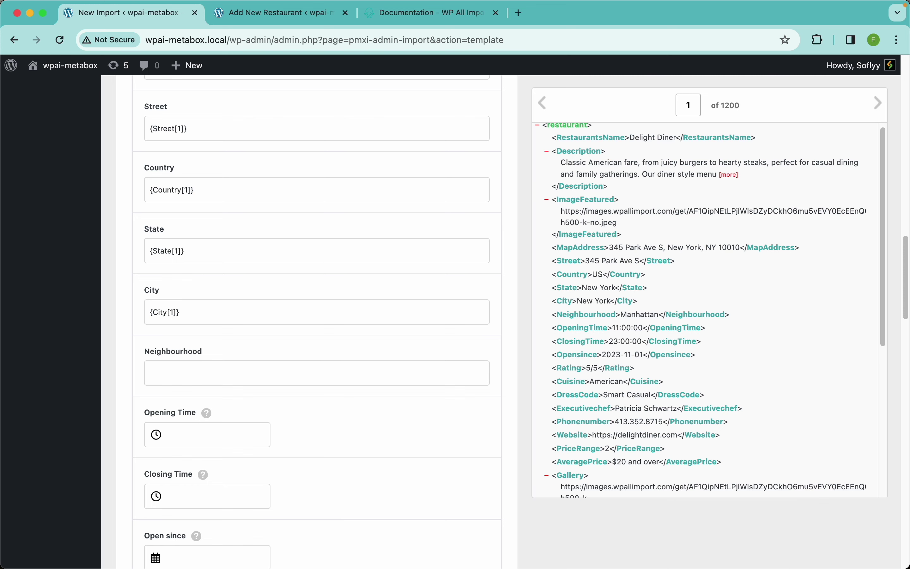
left_click_drag(595, 322, 259, 376)
left_click(361, 415)
Map the OpeningTime, ClosingTime and Opensince elements to the Opening Time, Closing Time and Open since fields
scroll(362, 415, "down", 3)
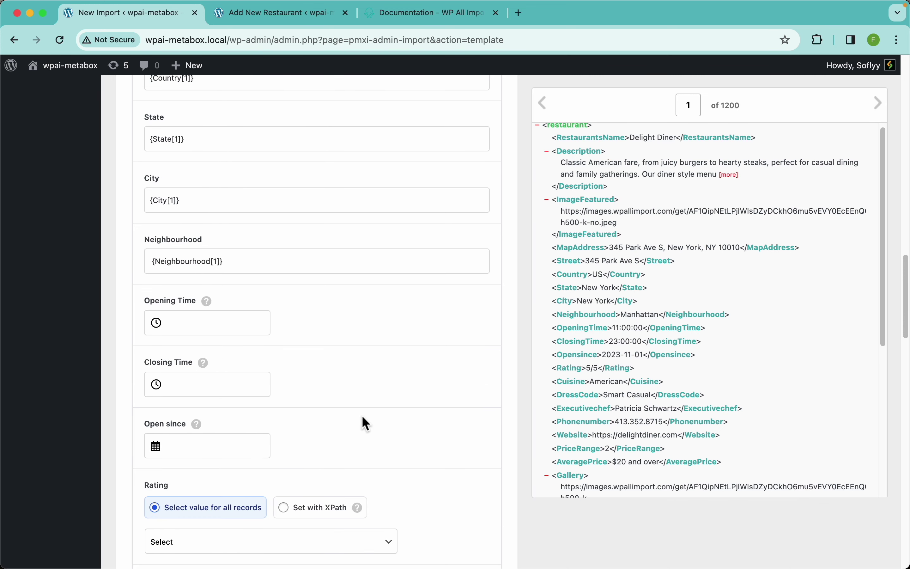
left_click_drag(591, 335, 234, 316)
mouse_move(213, 310)
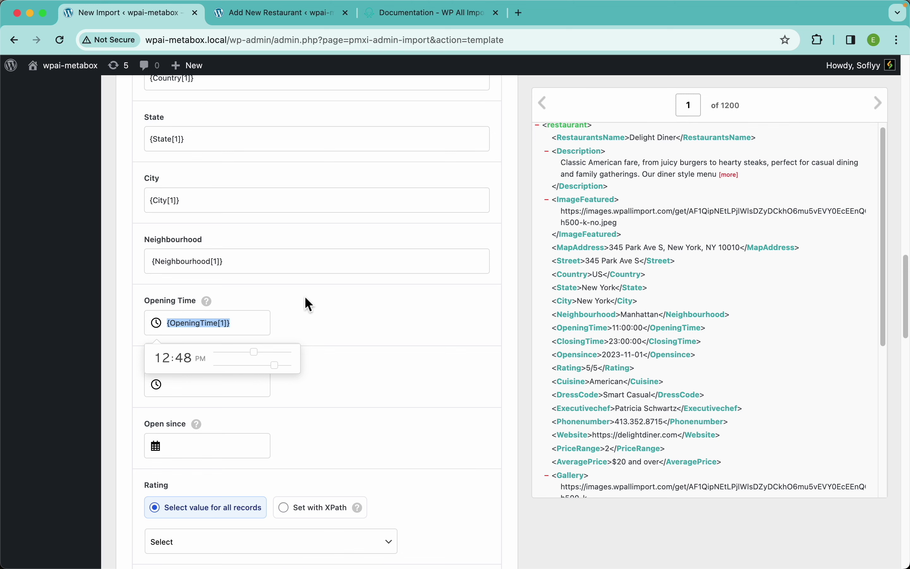
left_click(329, 322)
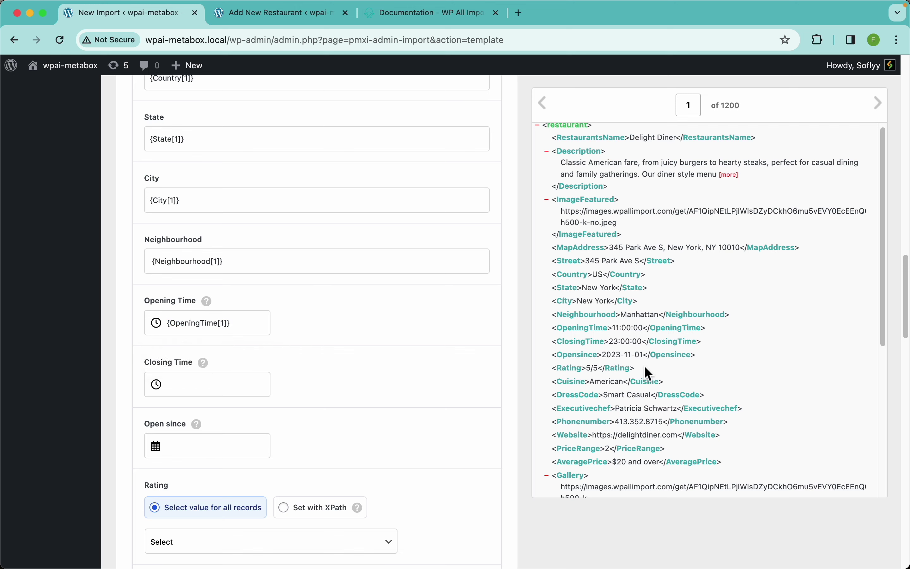
left_click_drag(579, 343, 273, 385)
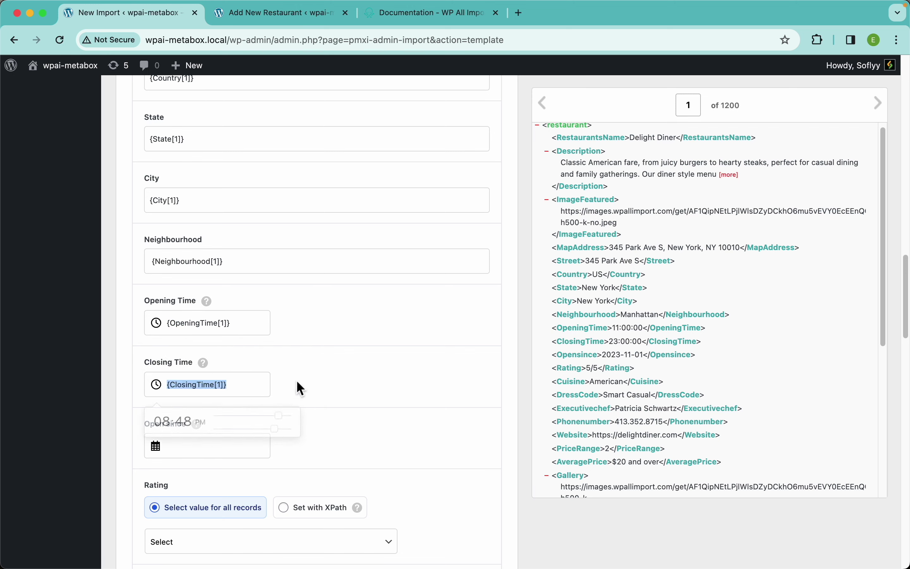
left_click_drag(588, 354, 248, 449)
left_click(346, 448)
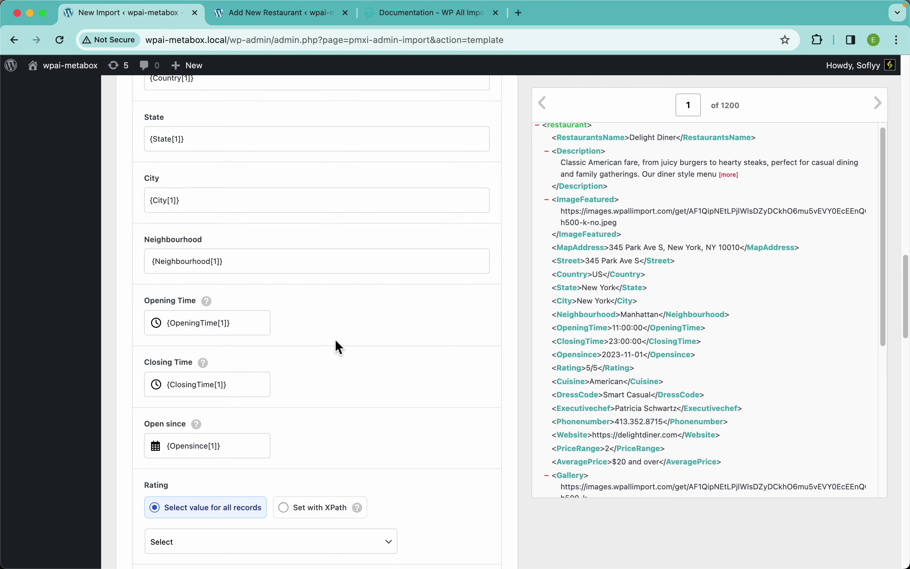
Expand the Function Editor section and review the mapped Opening Time, Closing Time and Open since fields
scroll(330, 342, "down", 10)
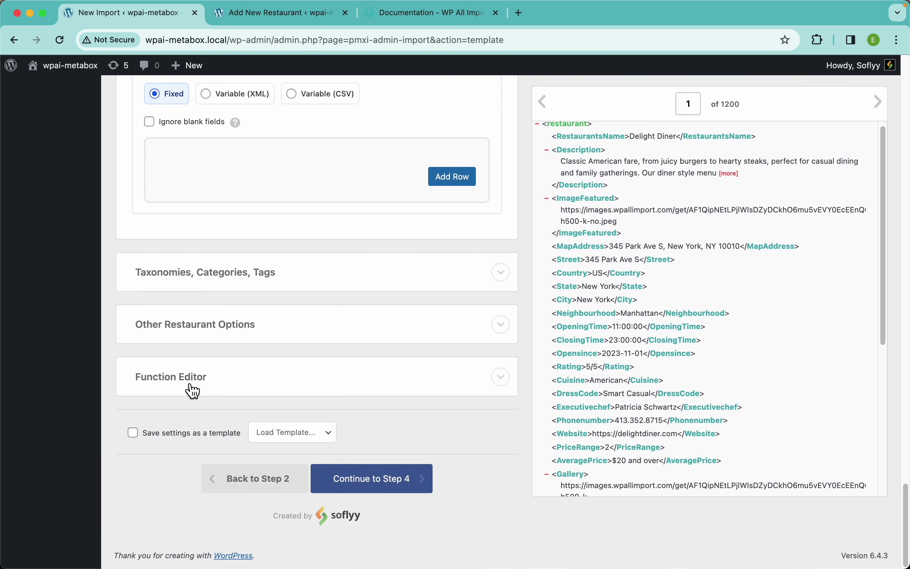
left_click(191, 389)
scroll(269, 368, "down", 3)
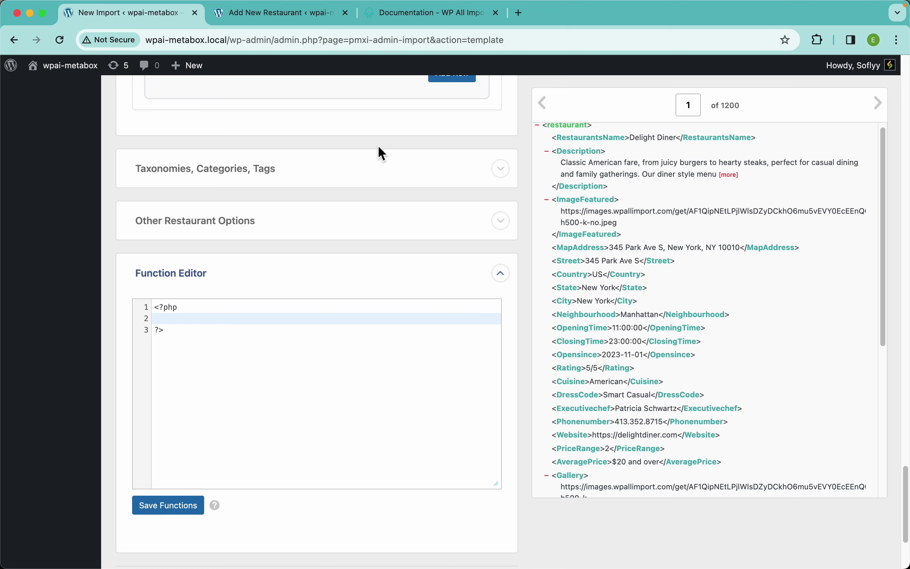
scroll(355, 152, "up", 10)
scroll(356, 149, "down", 7)
scroll(356, 149, "up", 2)
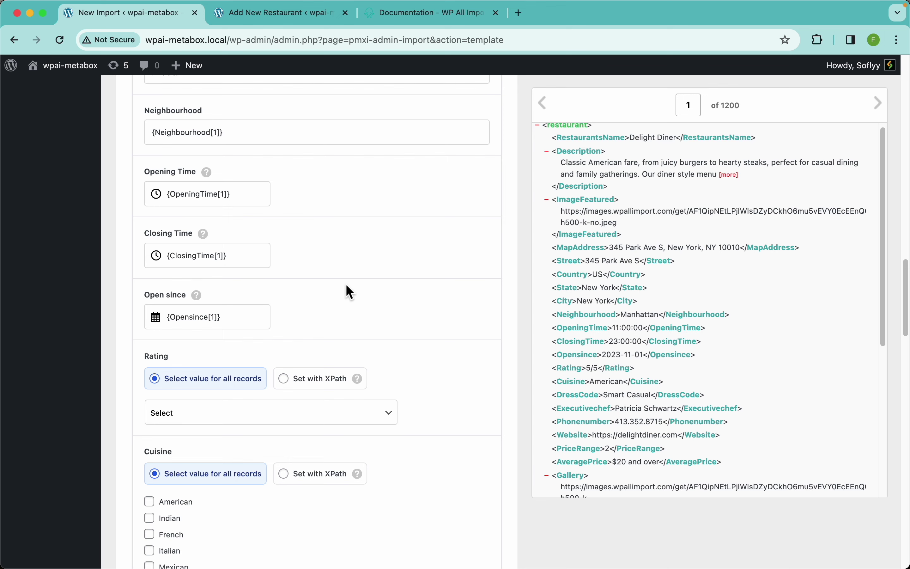
scroll(348, 294, "down", 3)
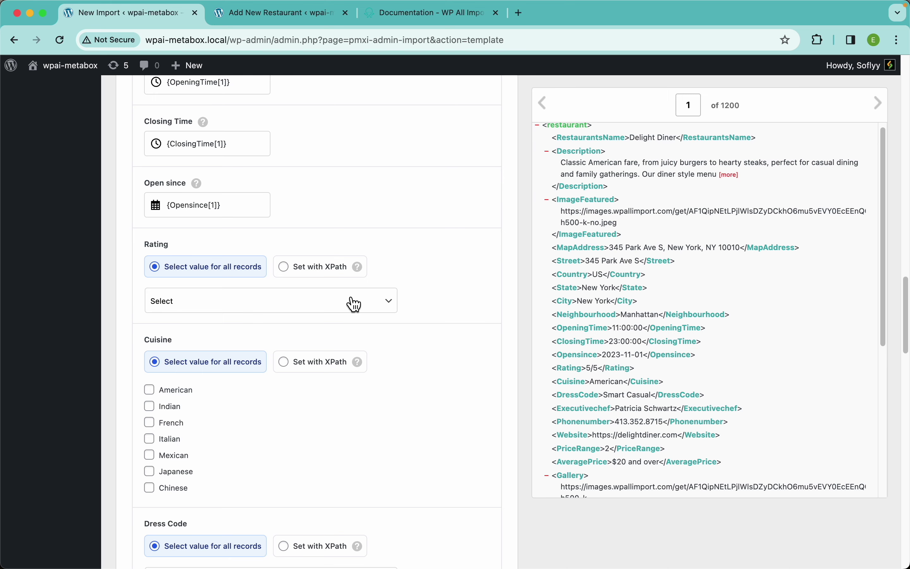
Examine the empty Function Editor and check the WP All Import documentation page, returning to the import template
scroll(436, 322, "down", 20)
scroll(295, 263, "up", 3)
scroll(287, 256, "down", 3)
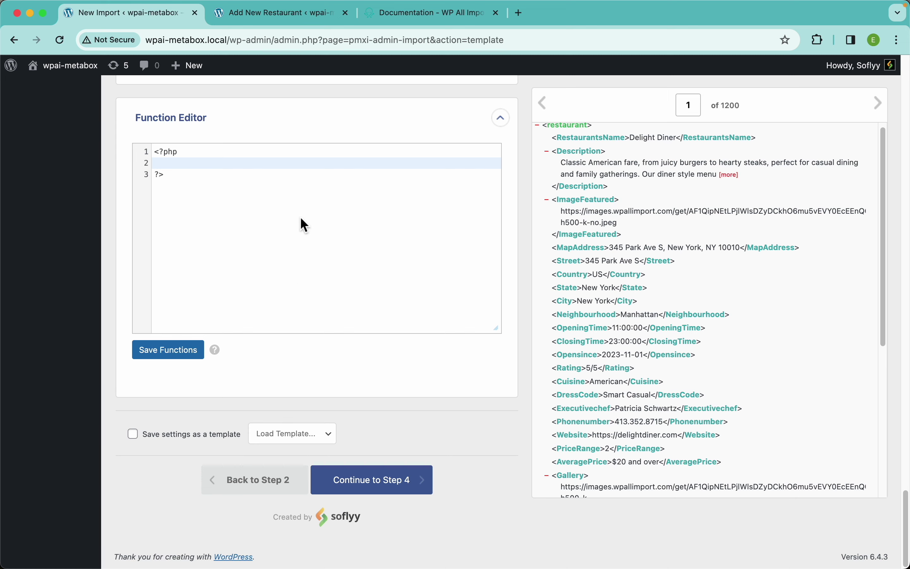
scroll(304, 225, "up", 3)
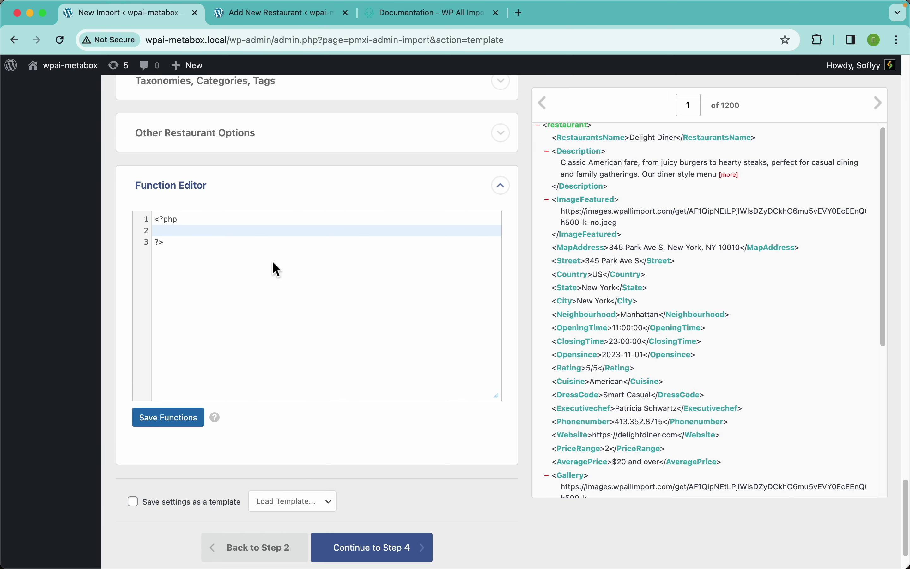
left_click(404, 16)
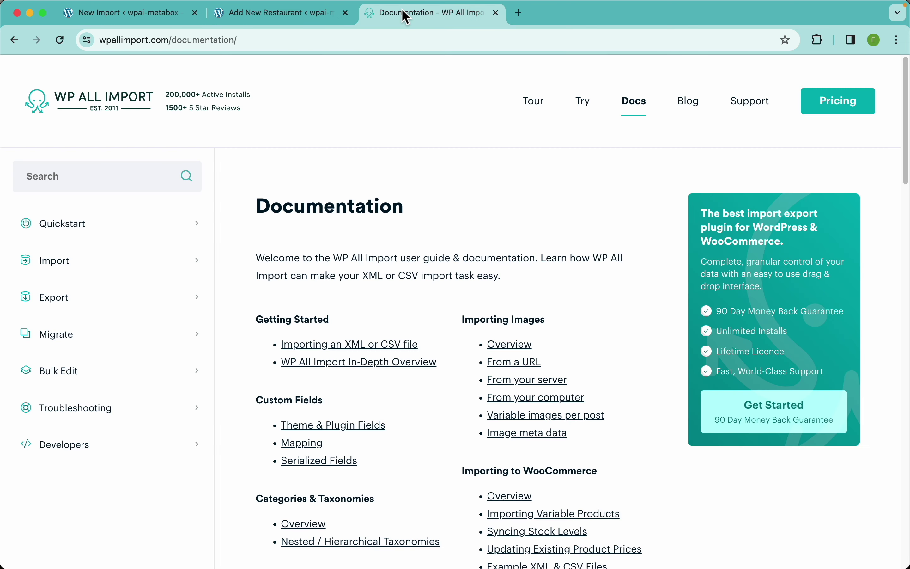
left_click(156, 23)
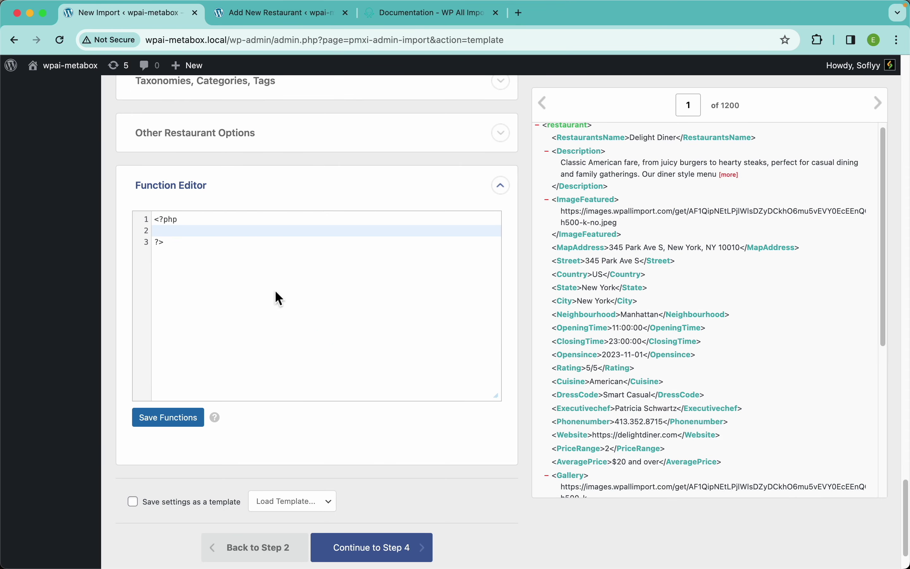
left_click(290, 227)
Switch the Rating field to Set with XPath and bring the Rating source element into view
scroll(289, 194, "up", 20)
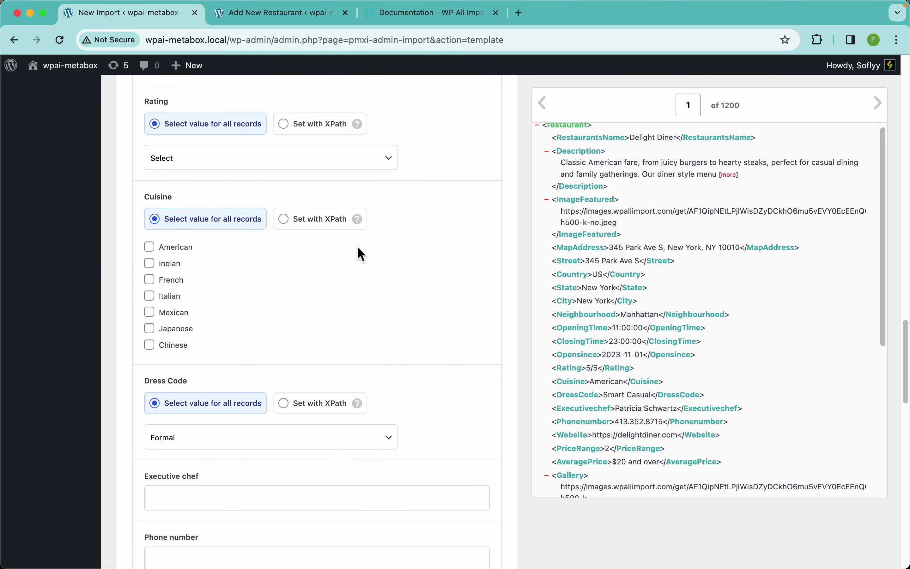
scroll(358, 250, "up", 8)
scroll(357, 250, "down", 6)
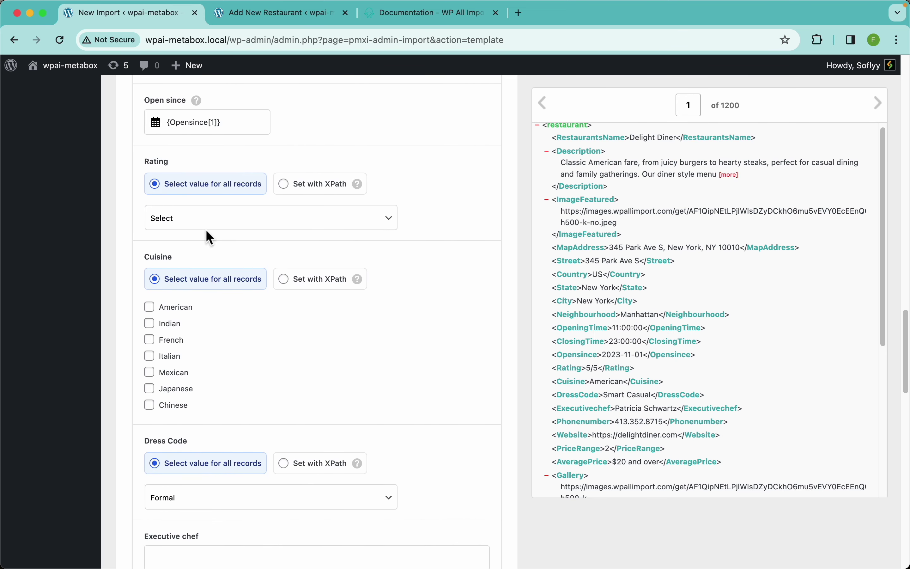
scroll(253, 230, "down", 1)
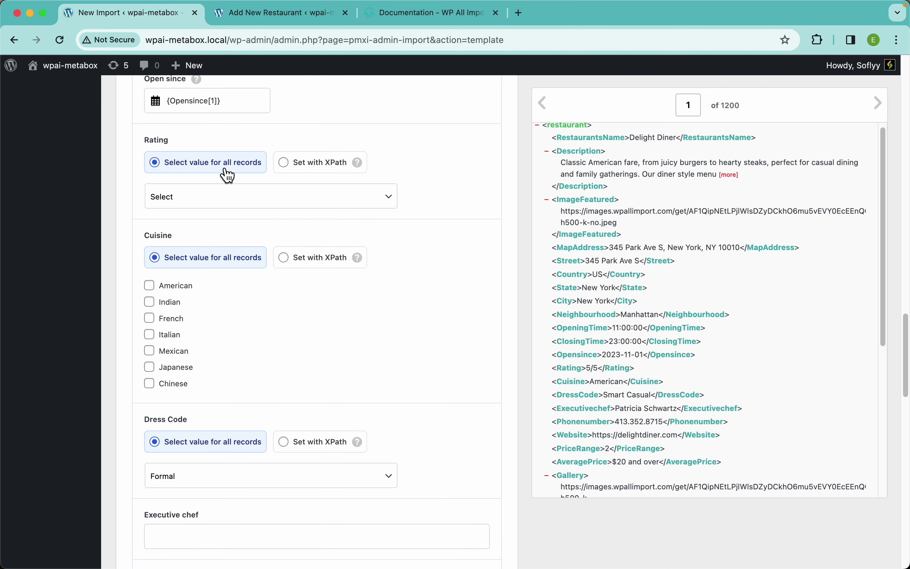
left_click(325, 170)
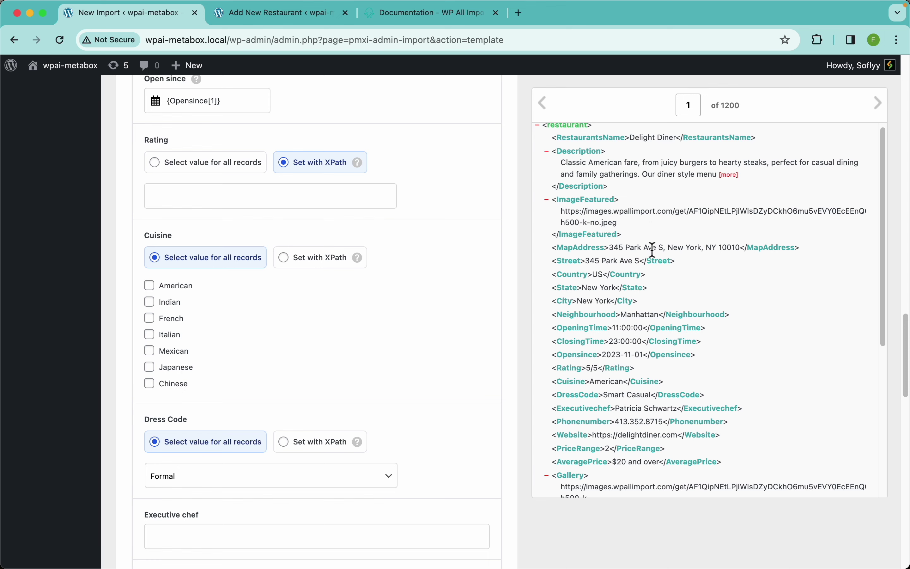
scroll(678, 315, "down", 3)
scroll(679, 316, "down", 1)
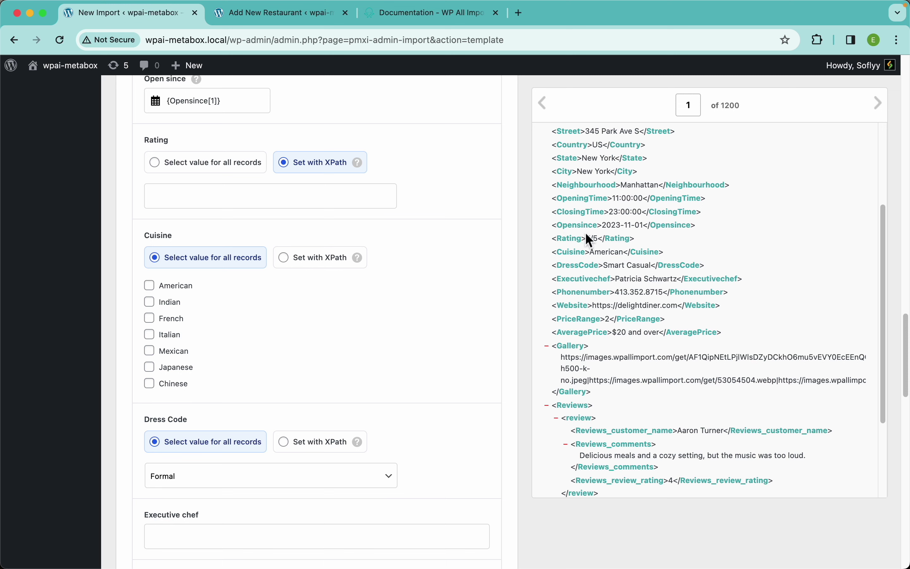
Leave the new restaurant editor and open the Restaurant's Info field group from Meta Box's custom fields
left_click(250, 21)
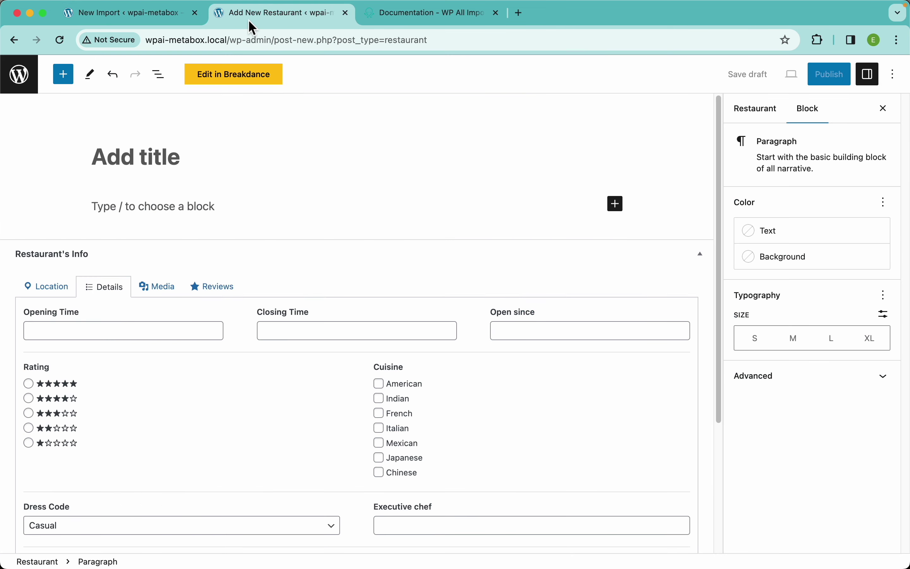
left_click(25, 80)
left_click(521, 219)
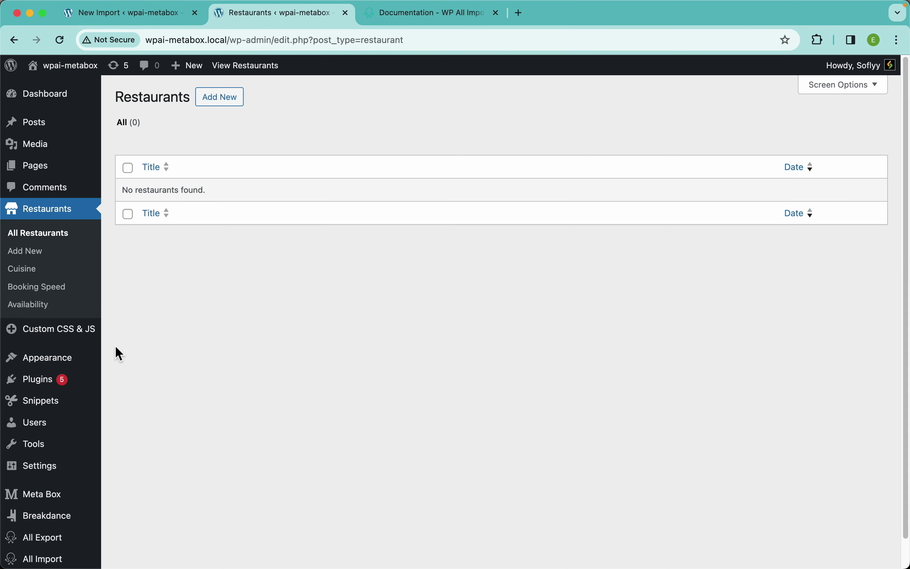
scroll(115, 346, "down", 2)
mouse_move(59, 465)
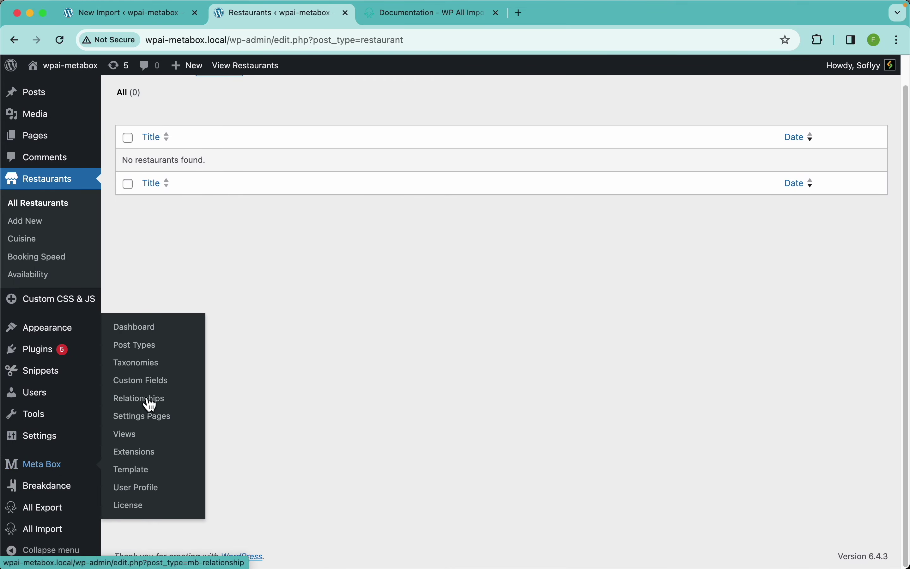
left_click(156, 388)
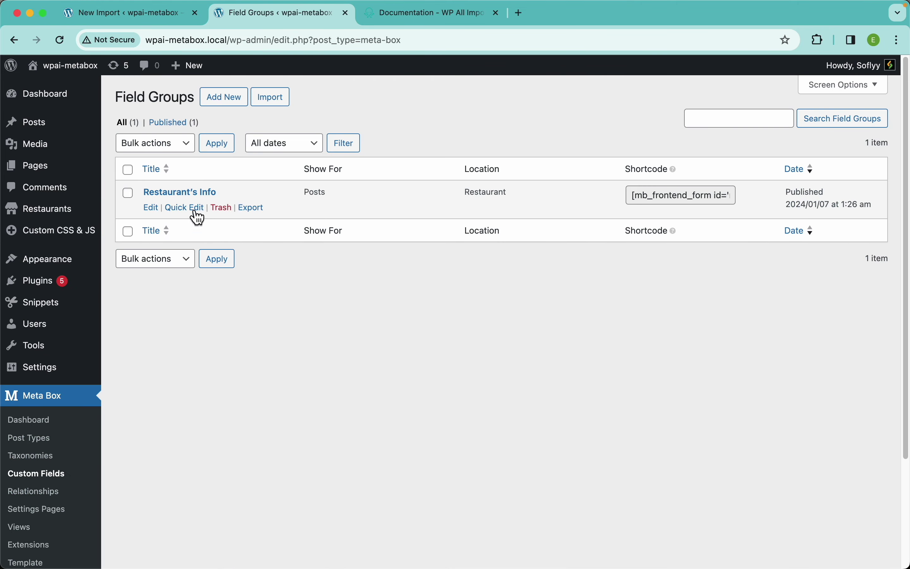
left_click(193, 196)
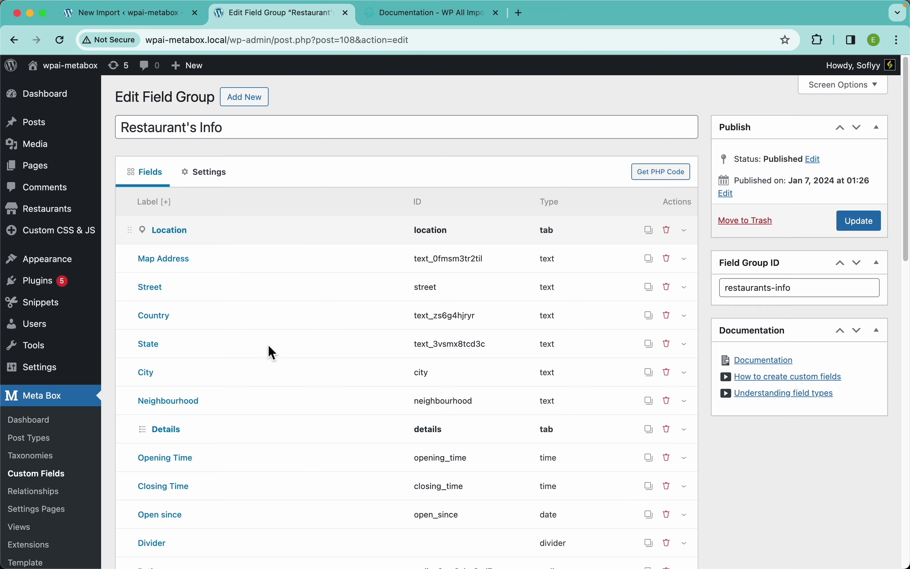
Expand the Rating field's settings and examine the value and label parts of its choices
scroll(270, 351, "down", 4)
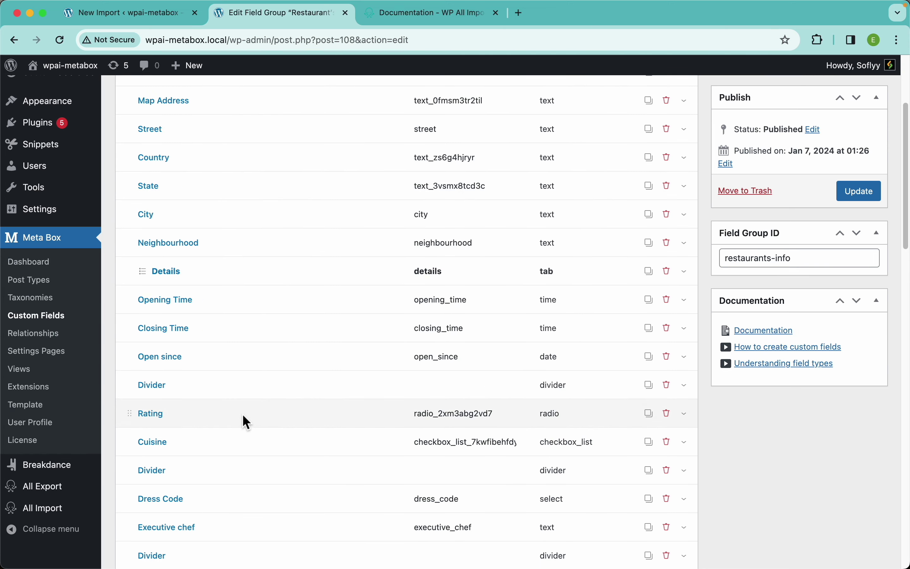
left_click(243, 415)
scroll(338, 372, "down", 8)
scroll(332, 361, "down", 1)
scroll(332, 361, "up", 1)
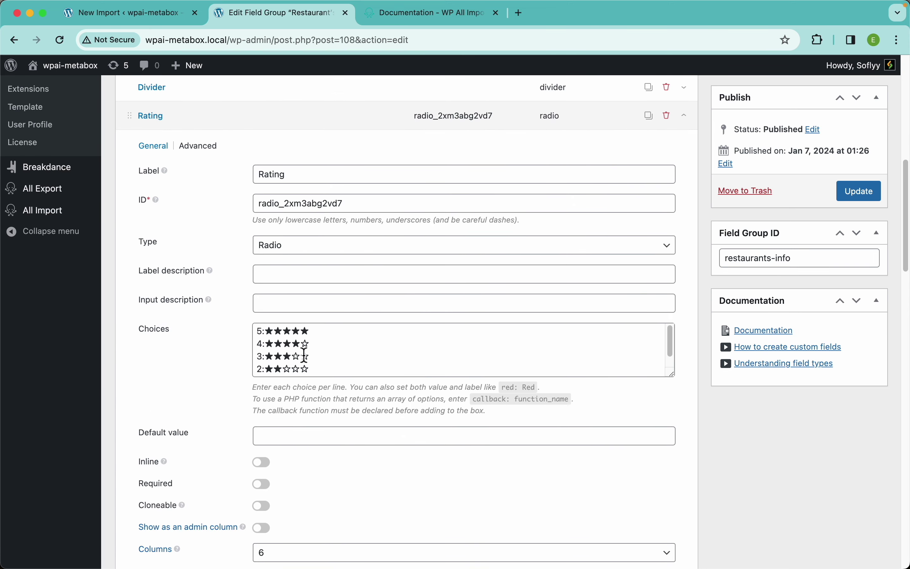
scroll(297, 348, "up", 5)
scroll(263, 331, "left", 3)
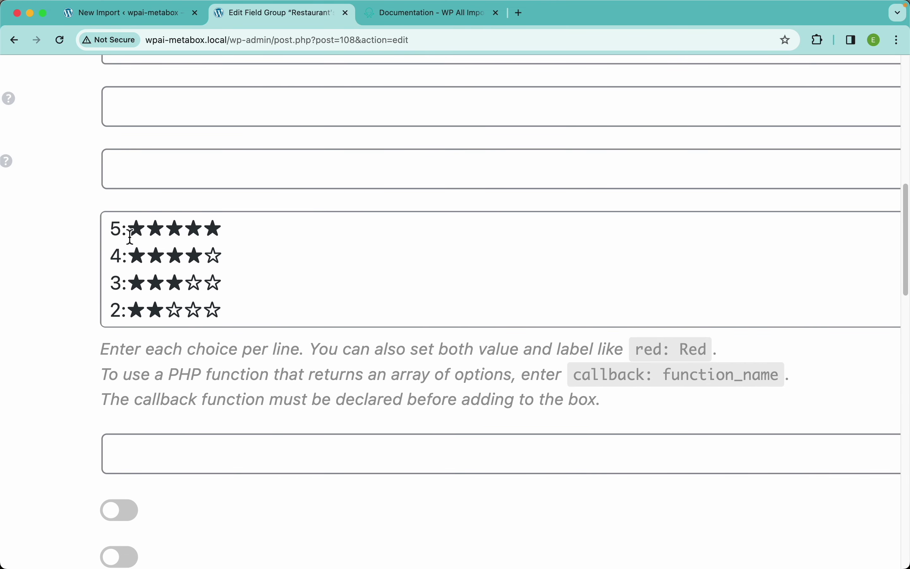
left_click_drag(123, 237, 105, 236)
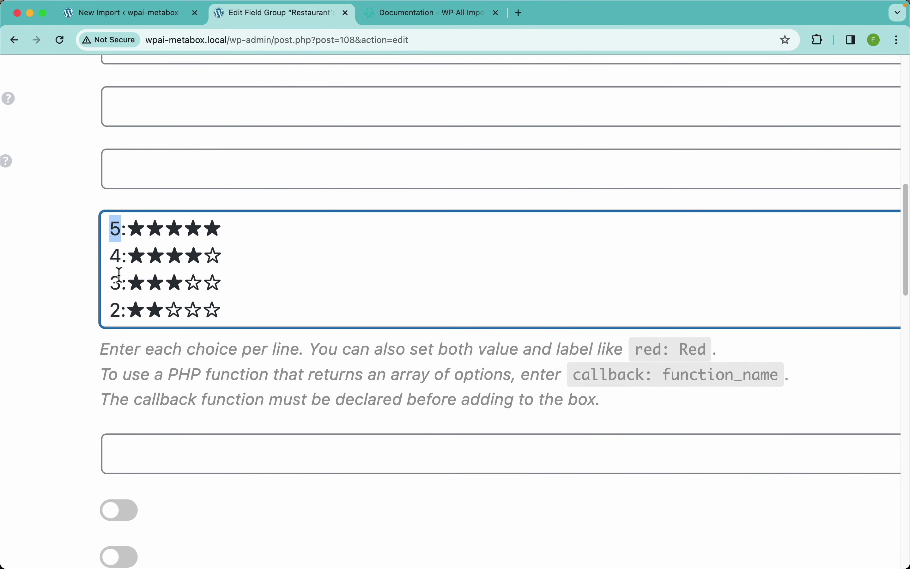
left_click_drag(132, 233, 232, 229)
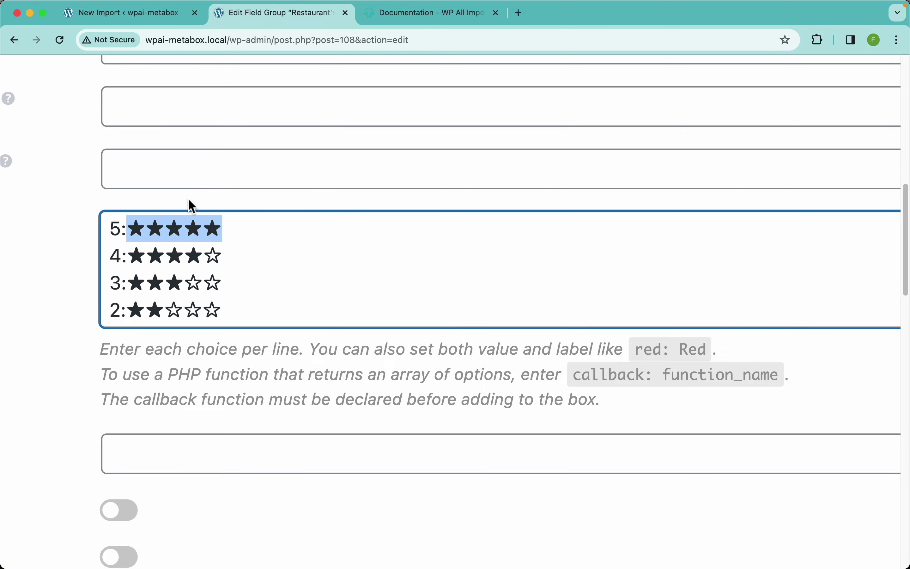
Expand the Price Range field's settings and examine the value and label parts of its choices
key("super+minus")
key("super+minus")
key("super+minus")
scroll(244, 229, "down", 10)
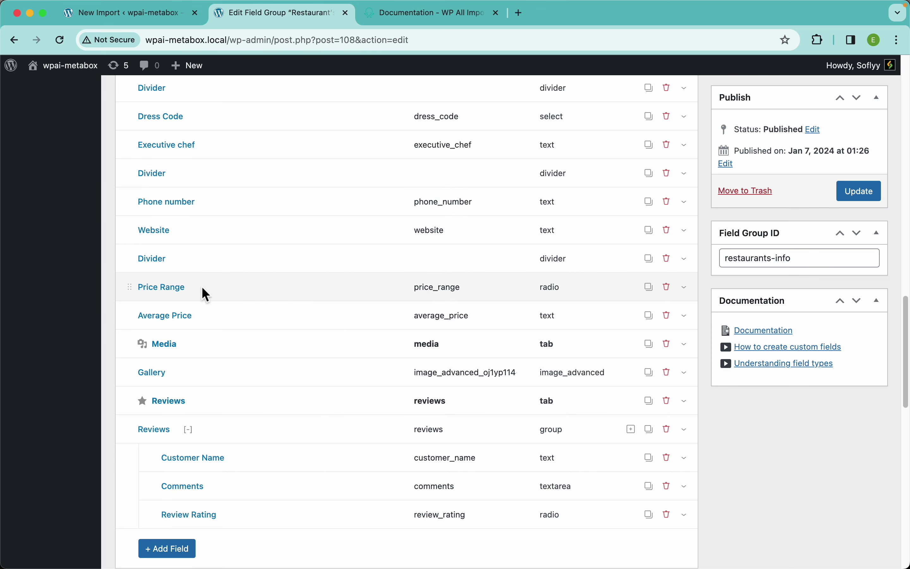
left_click(216, 297)
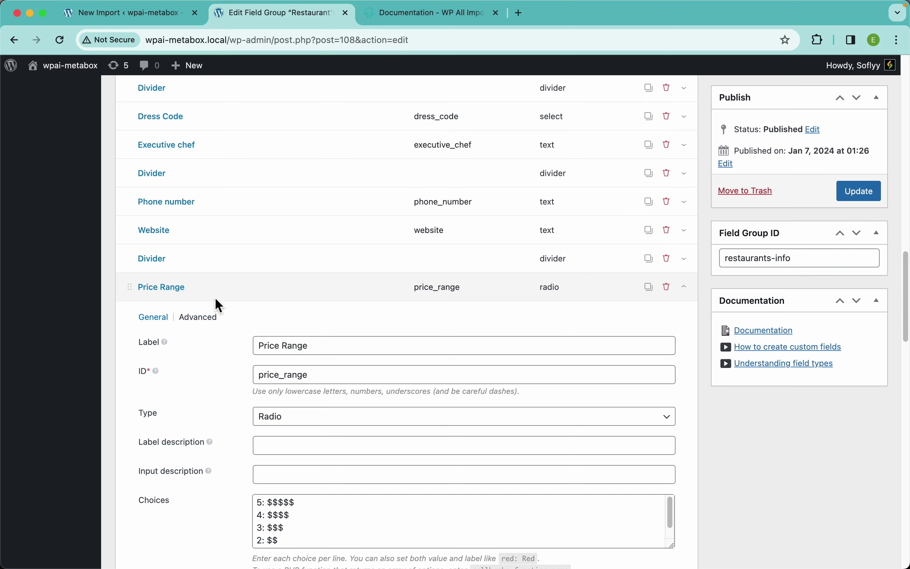
scroll(224, 373, "down", 5)
scroll(295, 354, "up", 5)
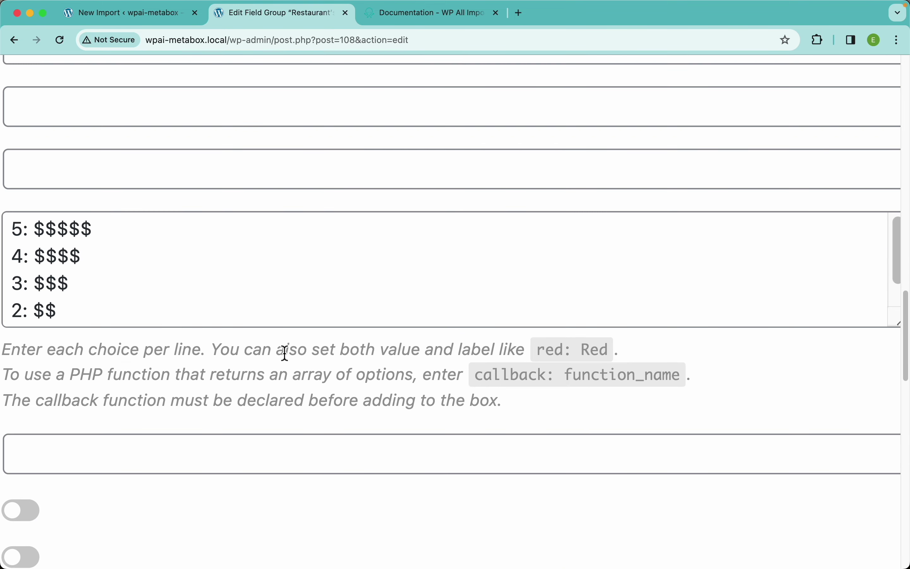
scroll(128, 298, "left", 1)
left_click(105, 237)
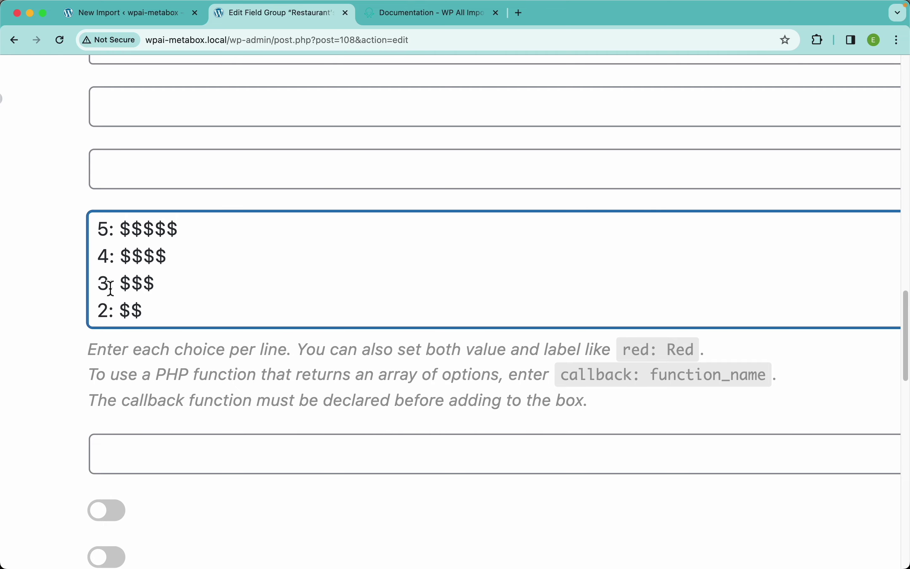
left_click_drag(188, 230, 120, 230)
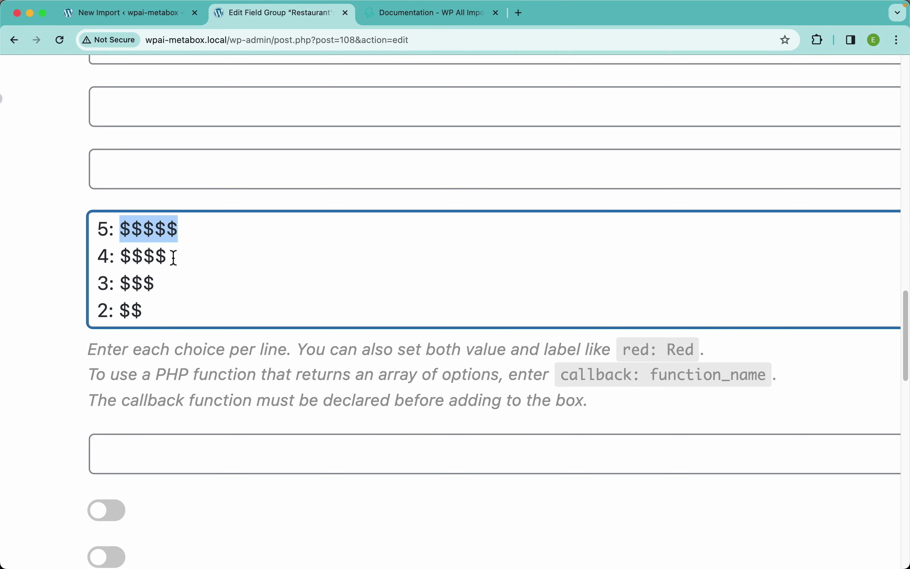
scroll(224, 218, "down", 5)
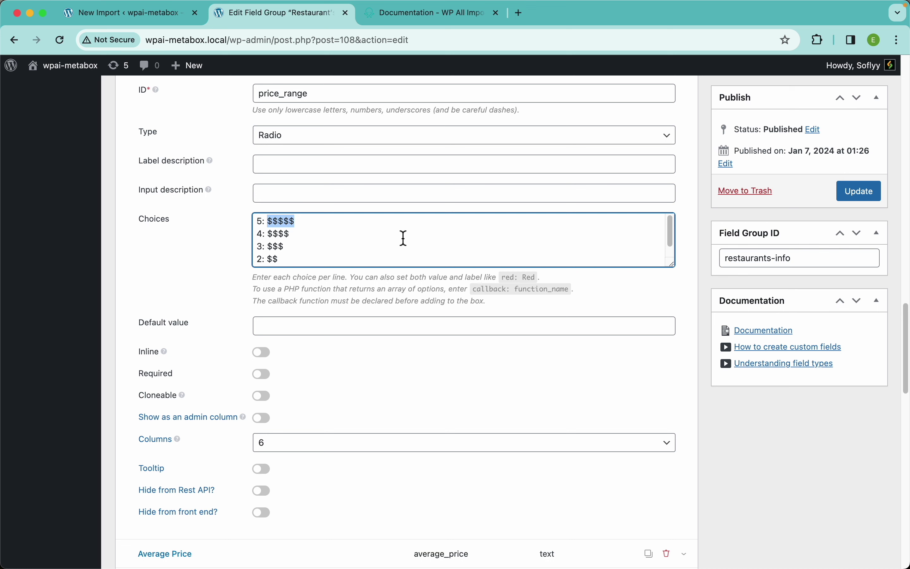
left_click(319, 228)
left_click_drag(312, 225, 260, 226)
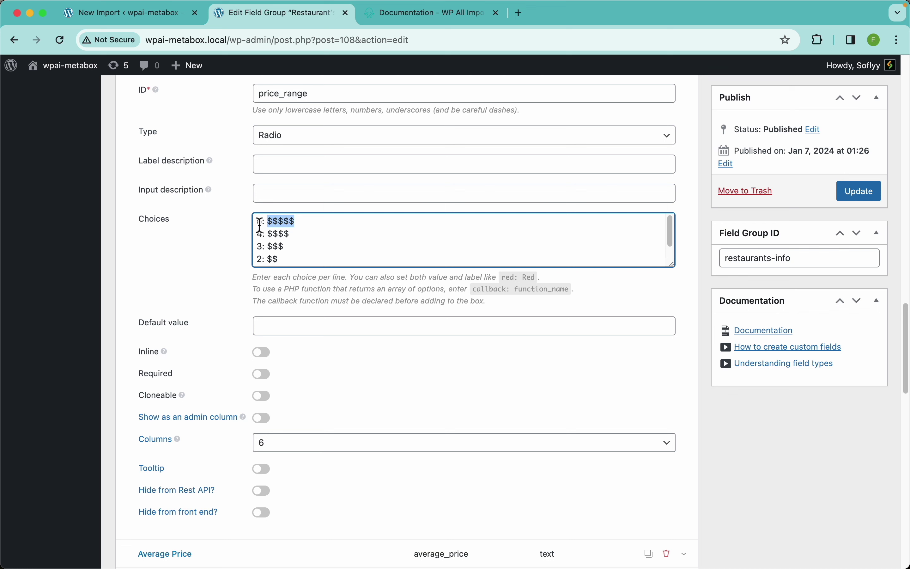
double_click(260, 224)
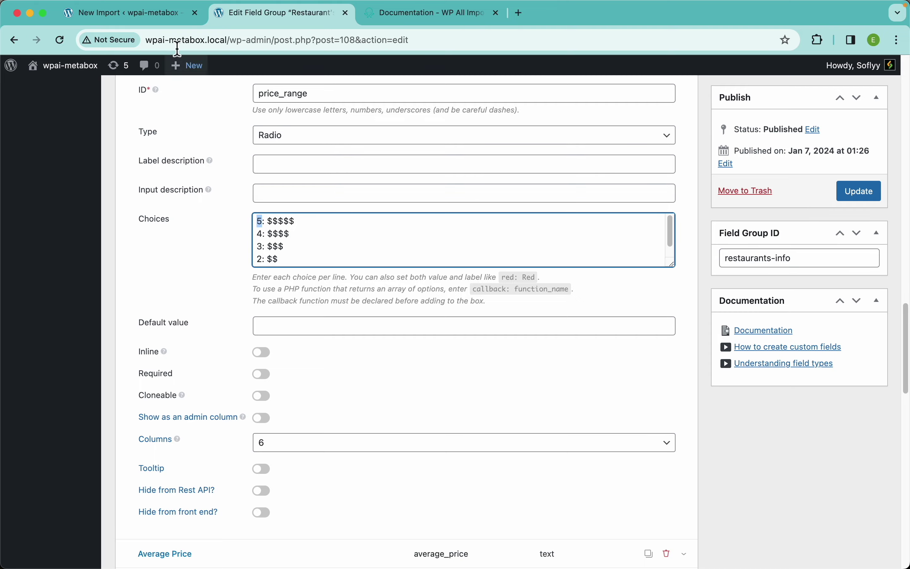
Return to the import template and compare the Rating element's format in records 1 and 2
left_click(156, 15)
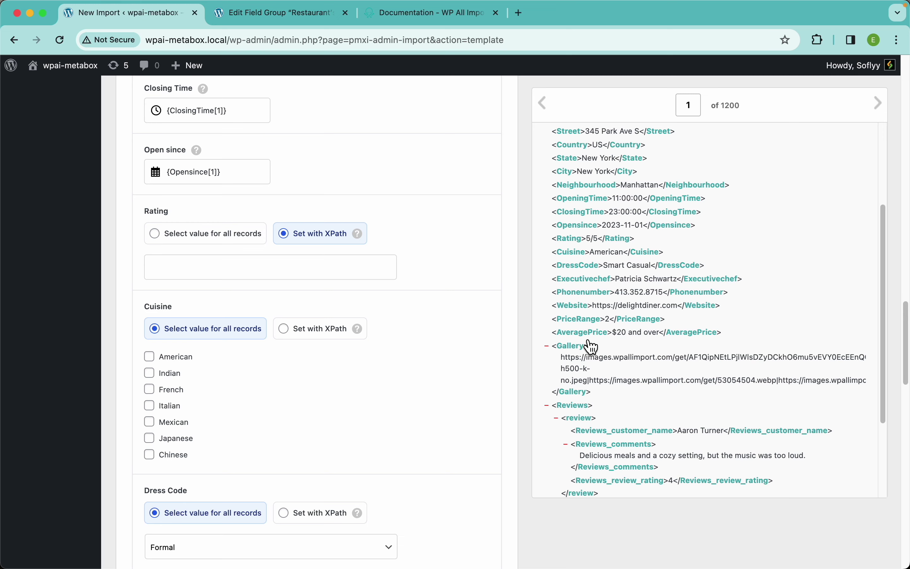
left_click_drag(590, 239, 598, 238)
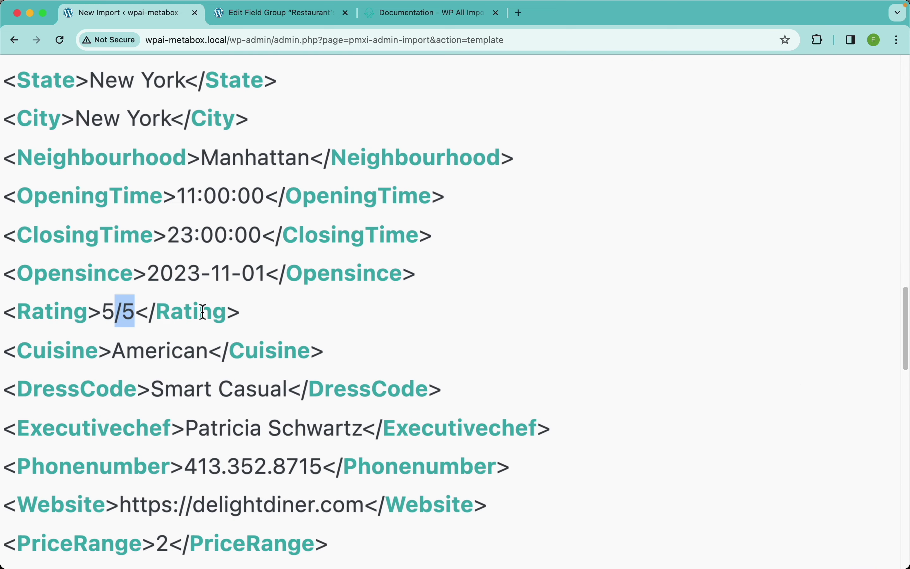
mouse_move(122, 312)
left_mouse_down()
mouse_move(144, 312)
mouse_move(135, 312)
left_mouse_up()
scroll(649, 249, "up", 3)
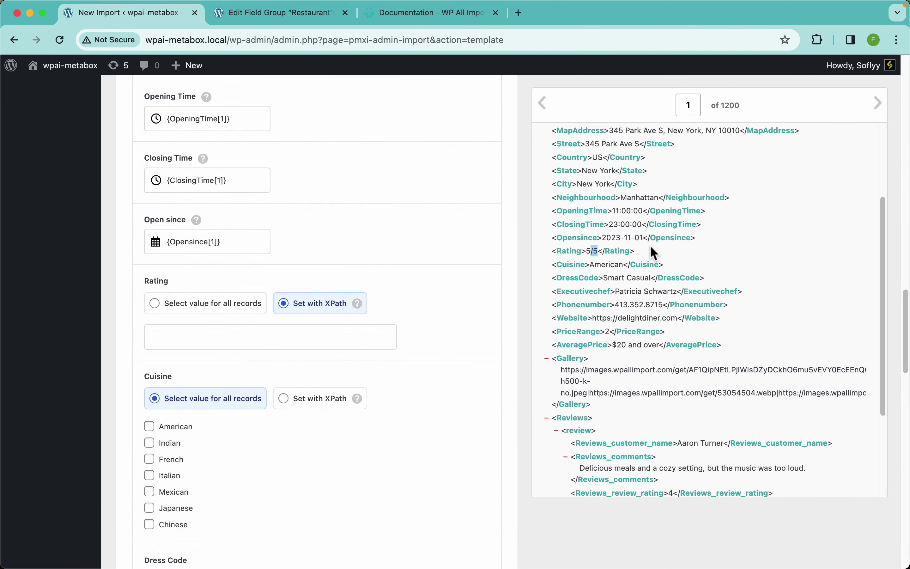
left_click(880, 105)
scroll(702, 288, "down", 5)
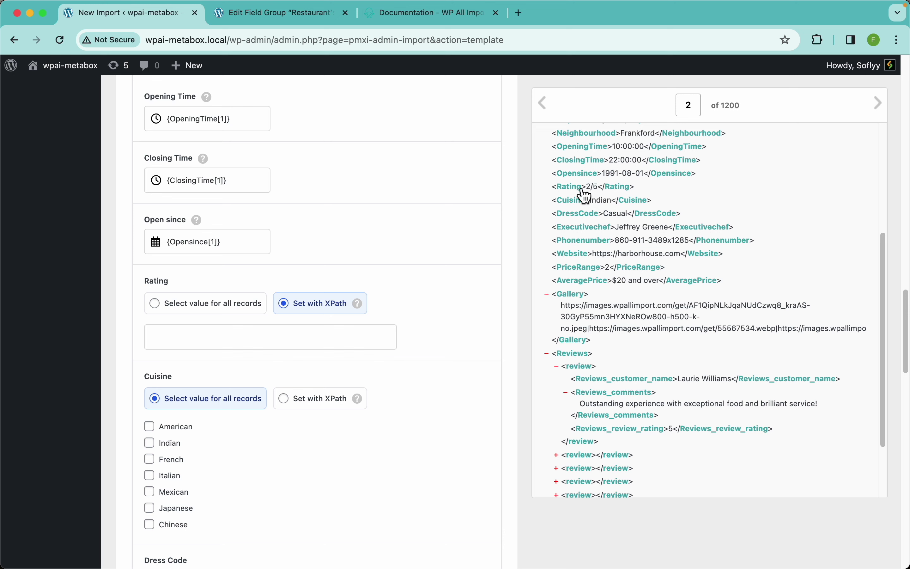
Examine the "/5" suffix in the Rating element of record 2
left_click_drag(590, 187, 599, 187)
left_click_drag(593, 190, 590, 197)
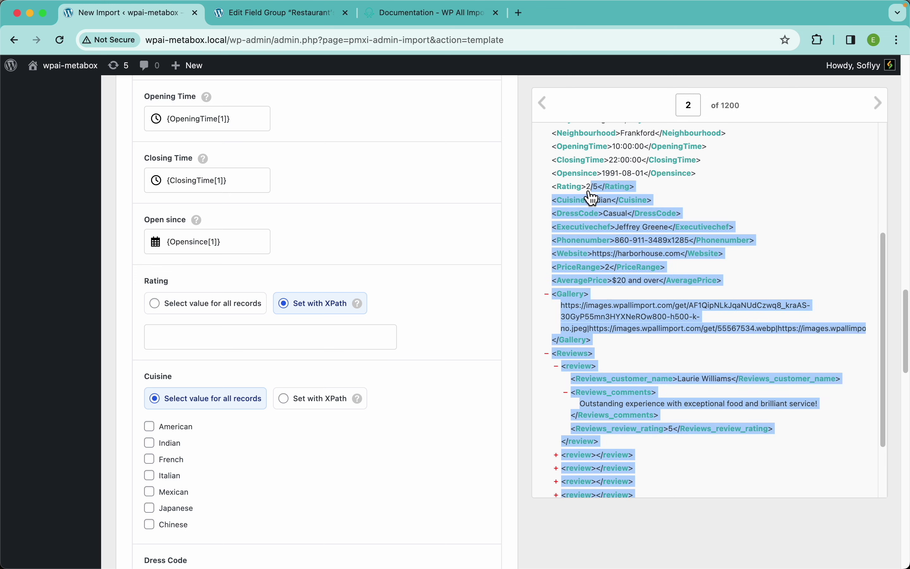
left_click(586, 190)
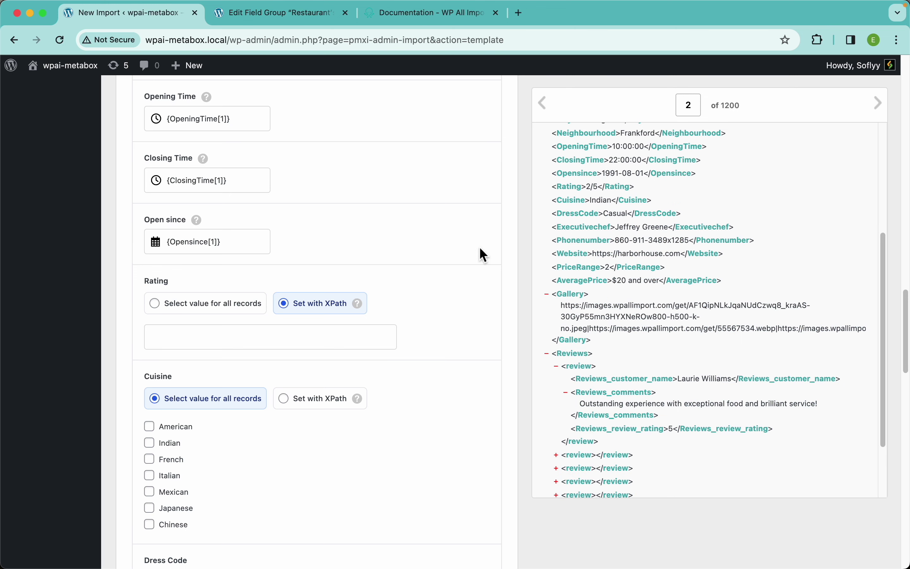
Expand the import template's Function Editor and start a PHP function declared as fix_rating ($data)
scroll(345, 428, "down", 15)
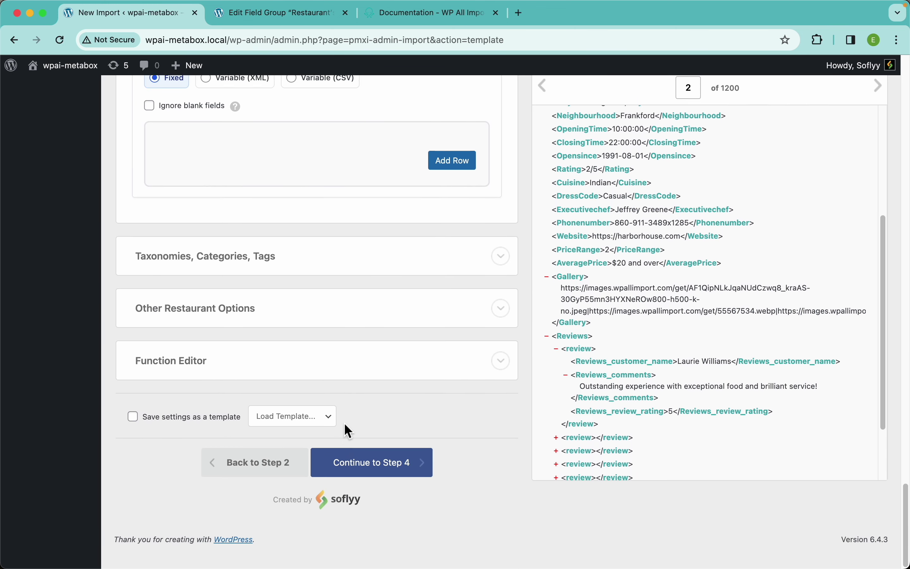
left_click(195, 390)
scroll(253, 367, "down", 2)
left_click(224, 350)
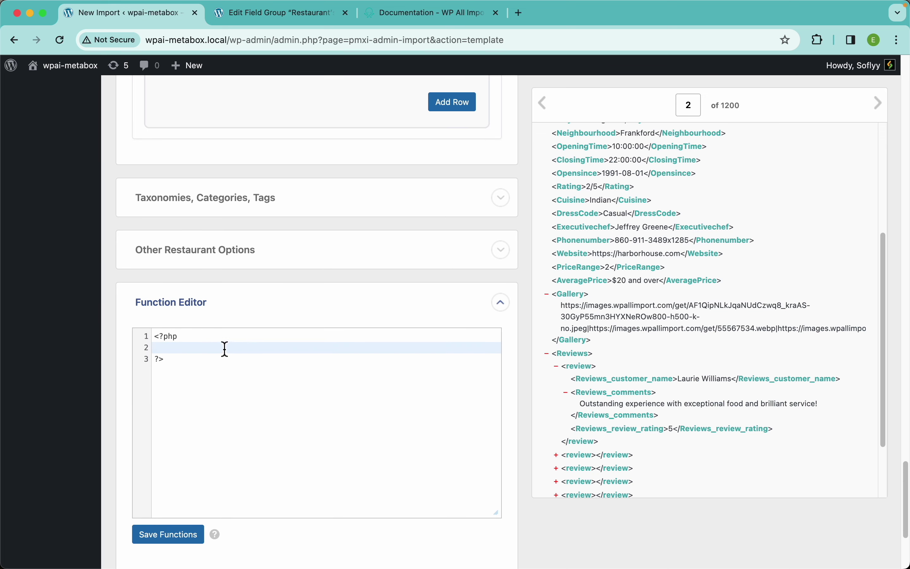
key("Return")
key("Return")
left_click(155, 359)
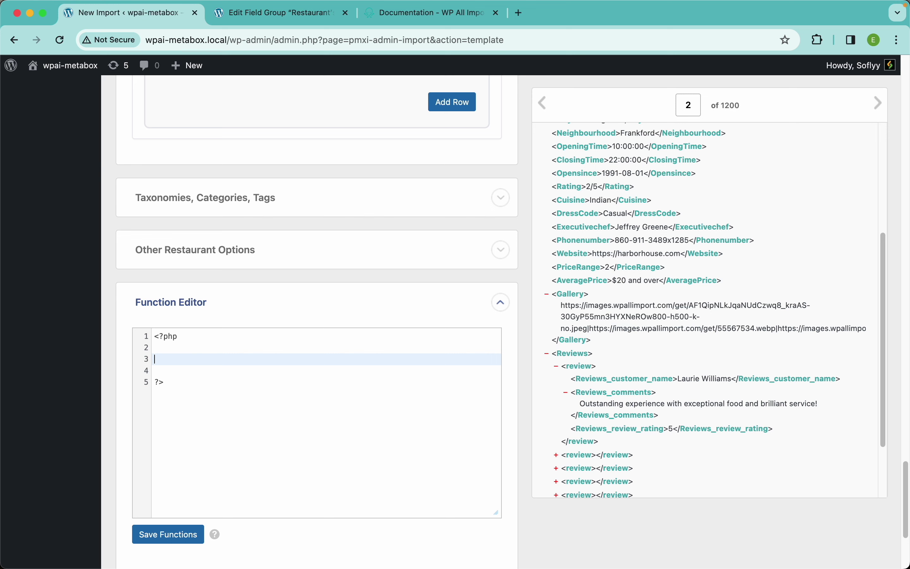
type("f")
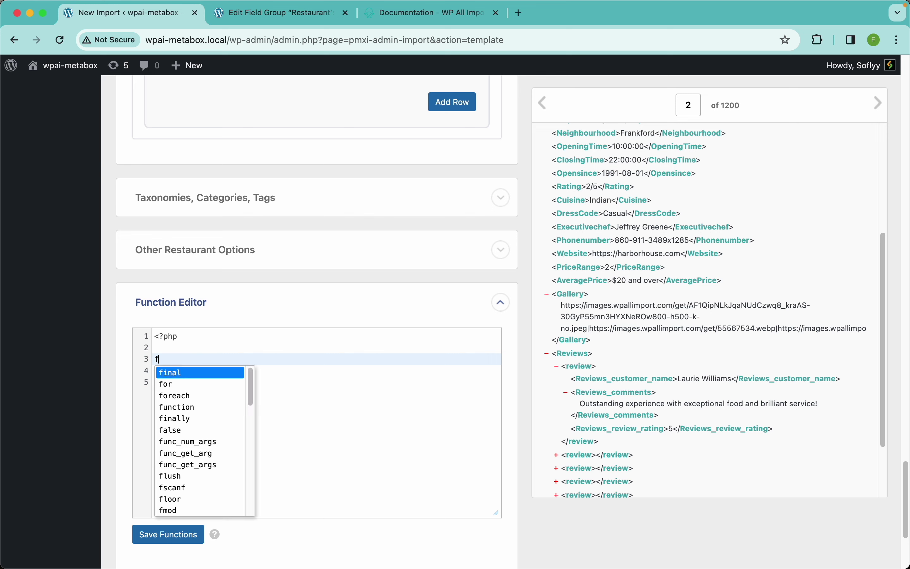
type("unction ")
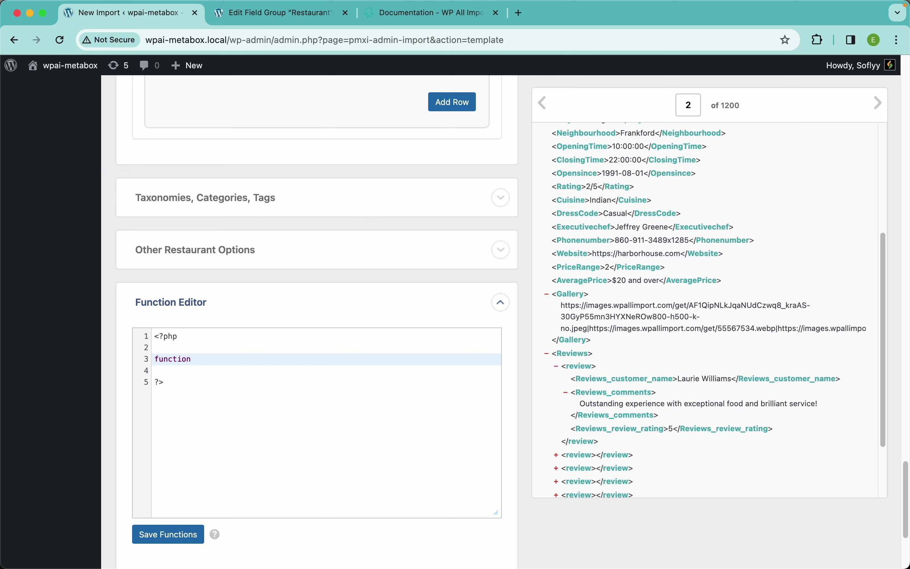
type("fix_rating ($data) {")
key("Return")
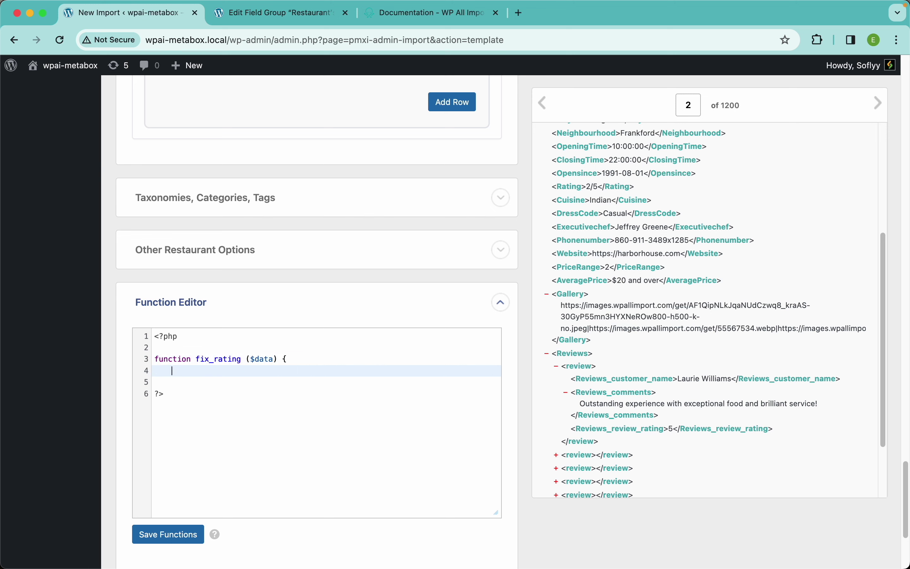
Make fix_rating return str_replace ("/5", "", $data), close its body and save the functions
type("retur")
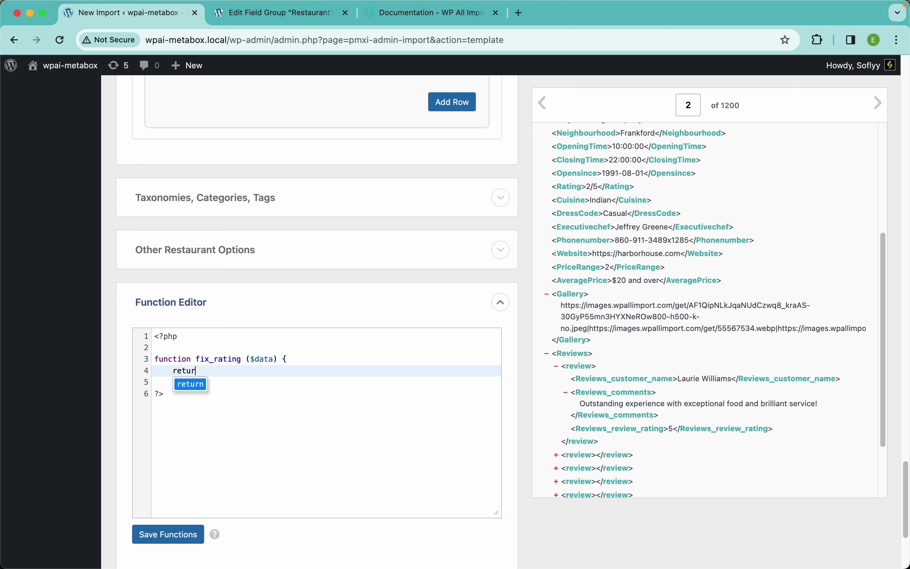
type("n str")
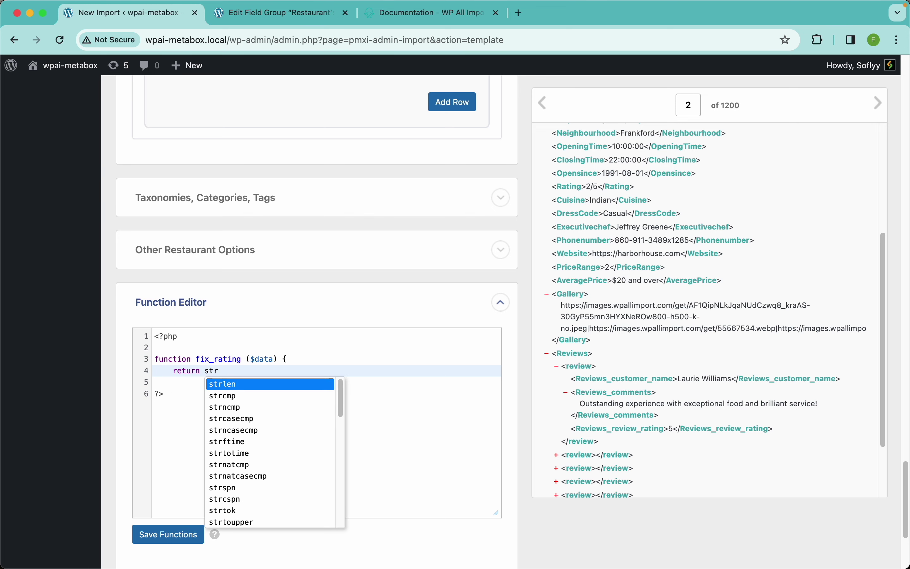
type("_")
left_click(239, 408)
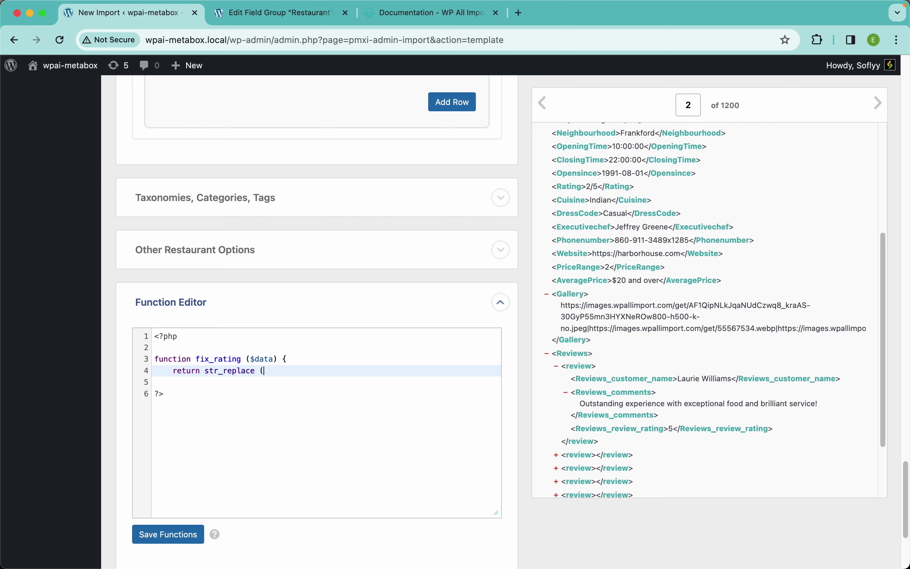
type("(\"/5\", \"\", $data);")
key("Return")
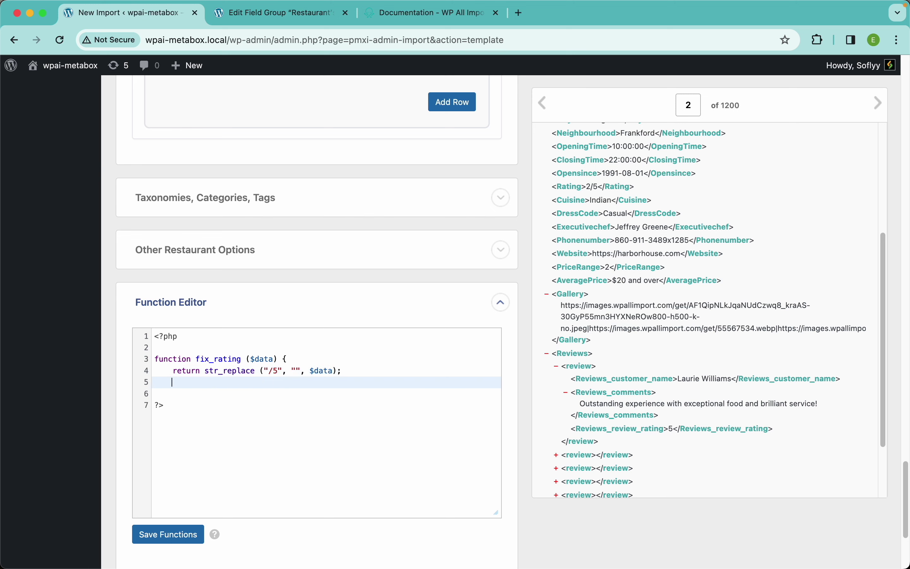
type("}")
left_click(169, 538)
Set the Rating field's XPath value to [fix_rating({Rating[1]})], passing the Rating element through the new function
double_click(216, 363)
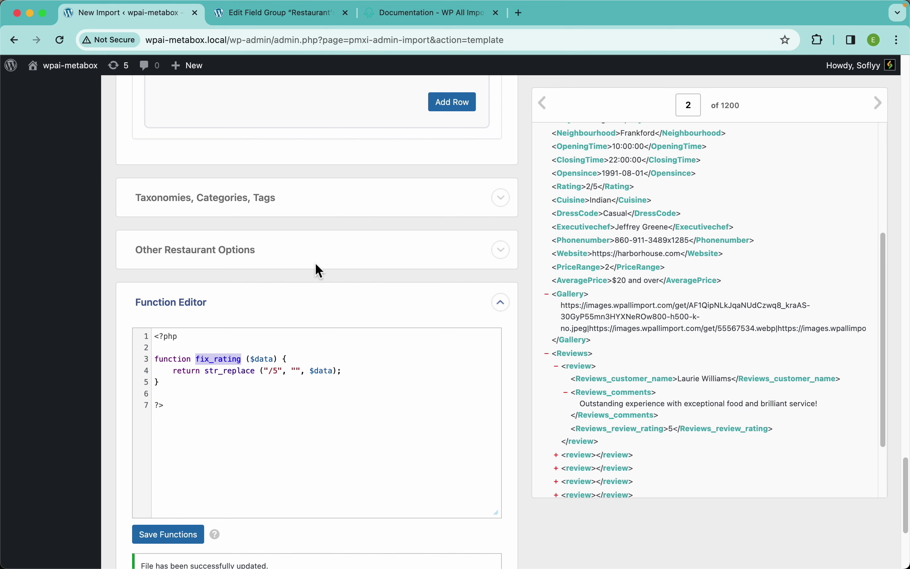
scroll(314, 265, "up", 15)
scroll(315, 264, "up", 5)
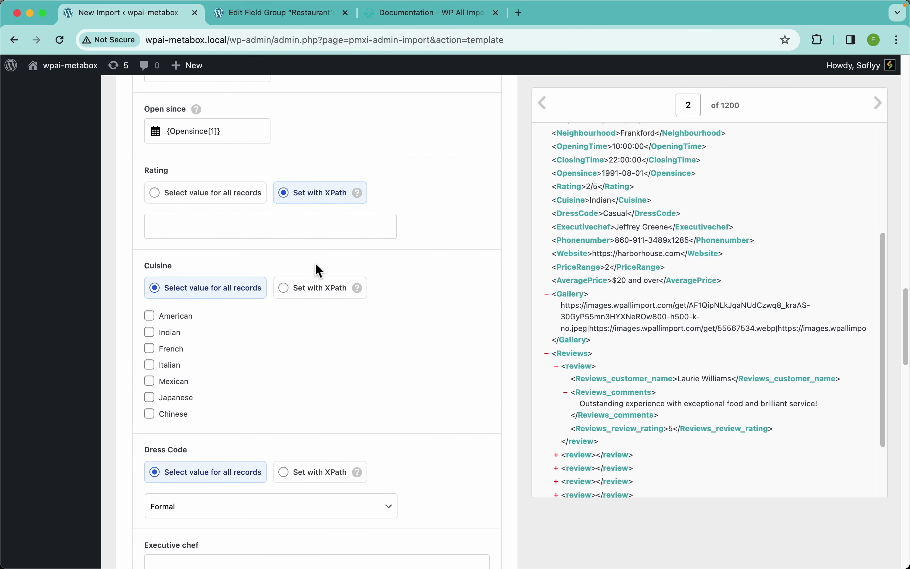
scroll(246, 266, "down", 2)
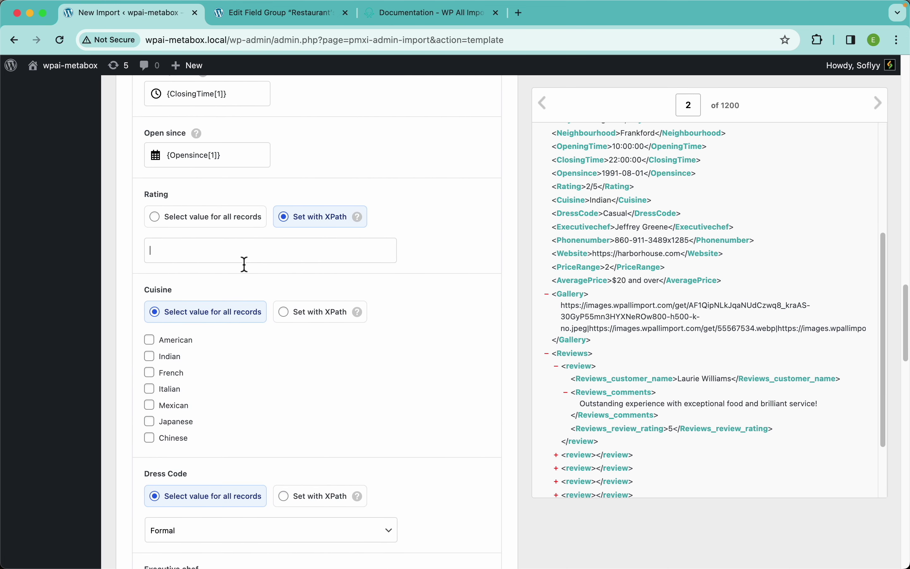
type("{")
type("fix_rating")
type("(")
left_click_drag(585, 187, 307, 259)
key("Right")
type(")]")
Copy the Rating field's expression, replace the post content with it and preview record 2
scroll(323, 294, "up", 2)
left_click_drag(258, 312, 117, 308)
key("super+c")
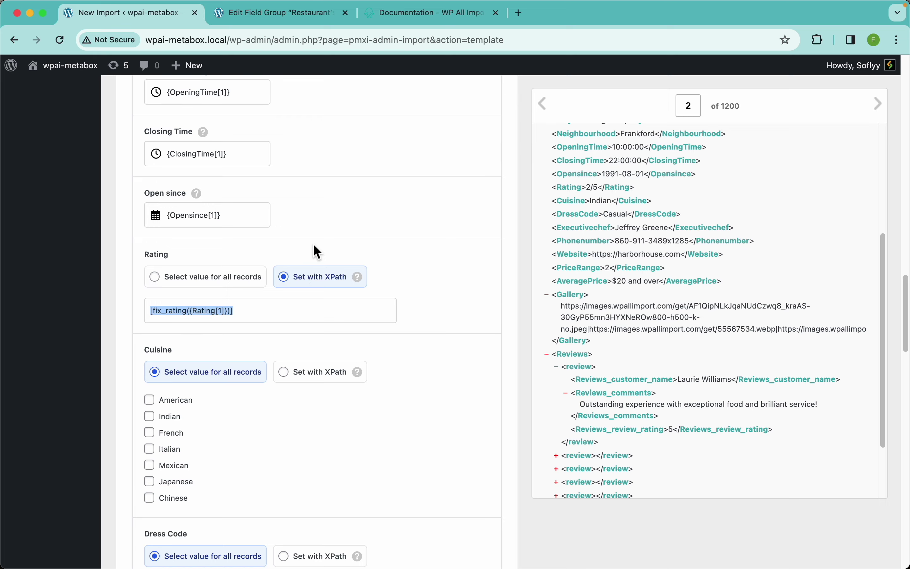
scroll(314, 244, "up", 20)
scroll(314, 246, "up", 4)
left_click_drag(268, 296, 124, 286)
key("super+v")
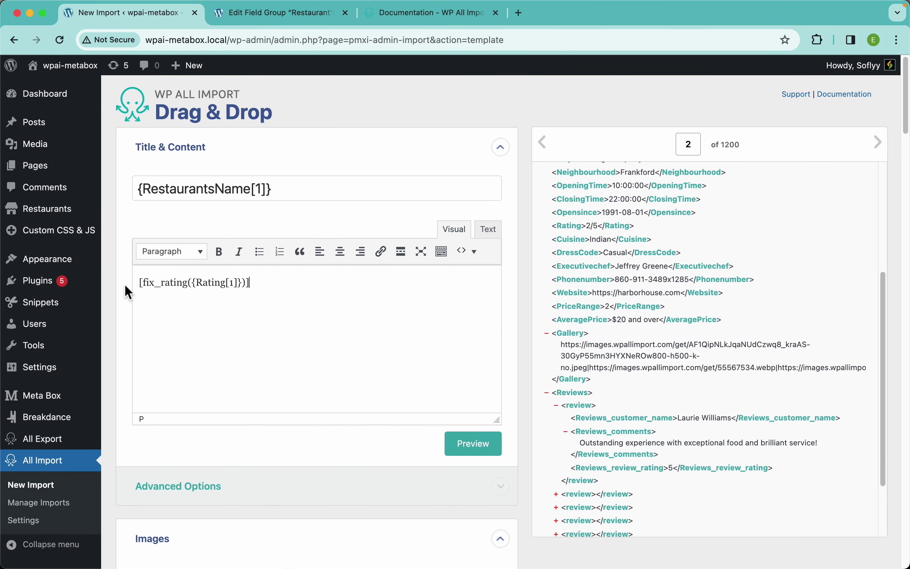
left_click(475, 444)
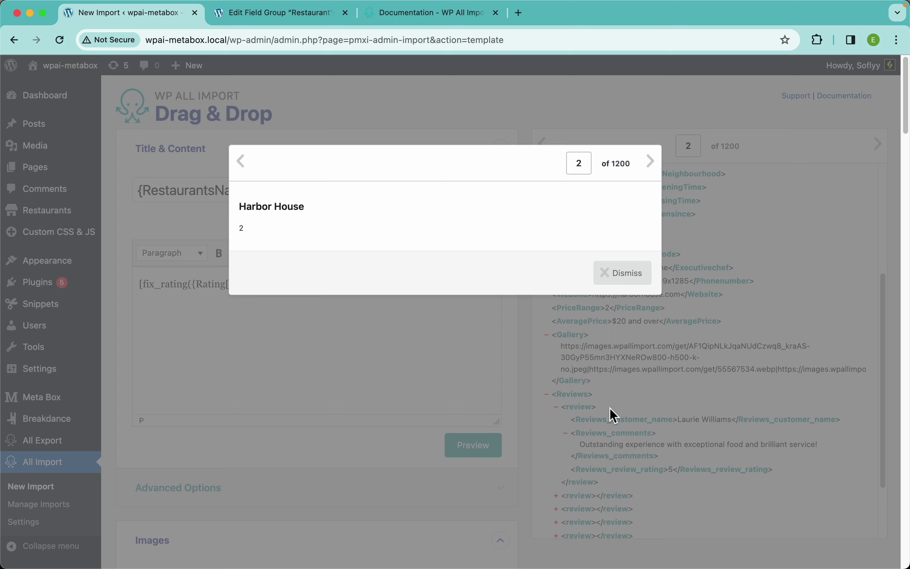
Compare the previewed rating with record 2's Rating element, reopen the preview and advance it to record 3
scroll(694, 328, "down", 5)
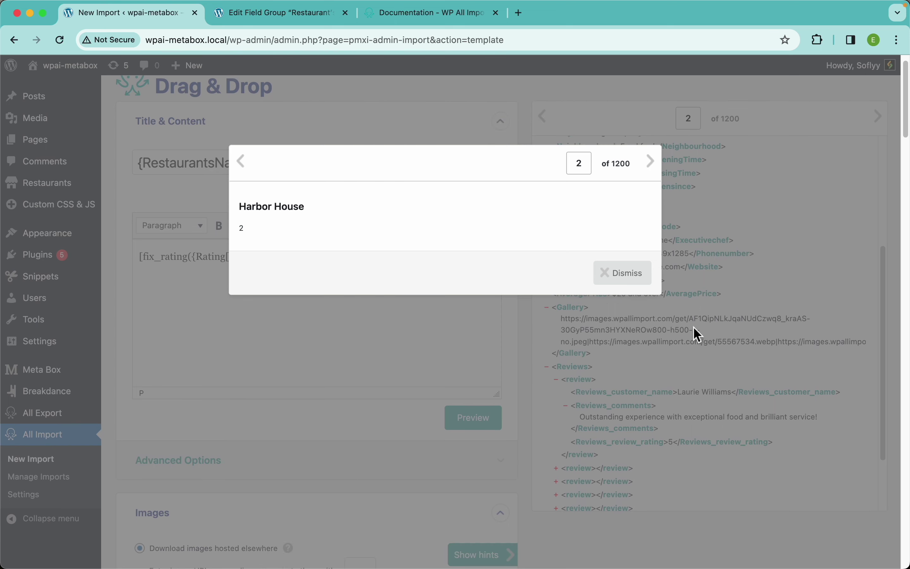
scroll(694, 327, "up", 5)
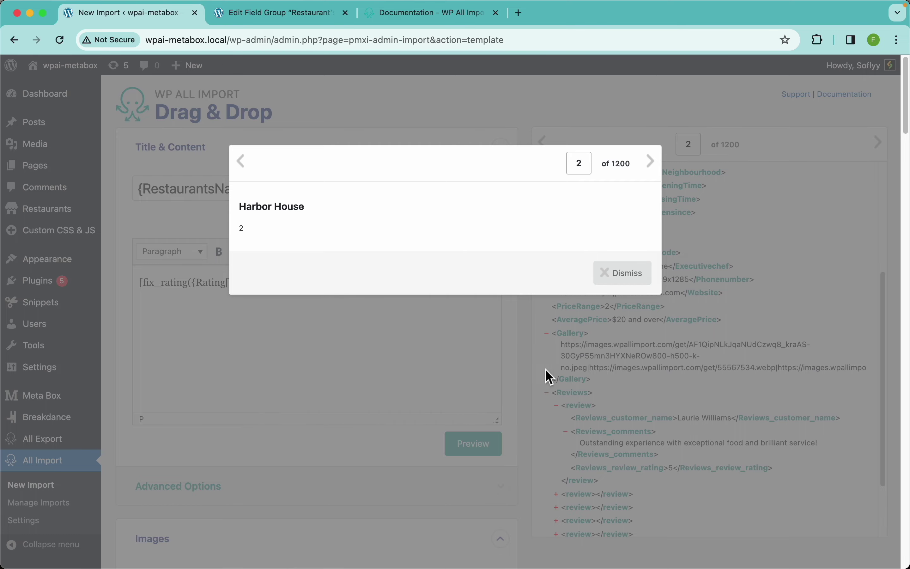
left_click(778, 370)
scroll(713, 343, "up", 5)
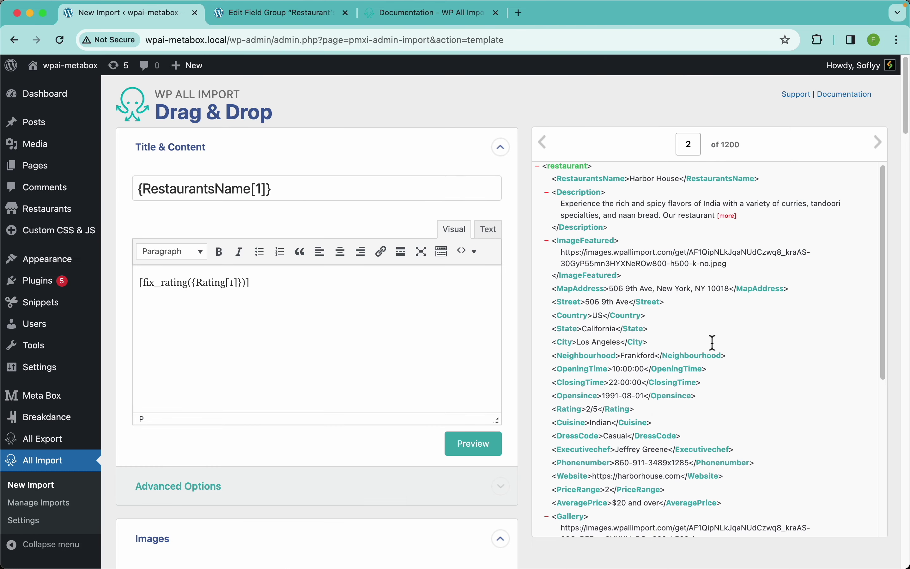
left_click(480, 449)
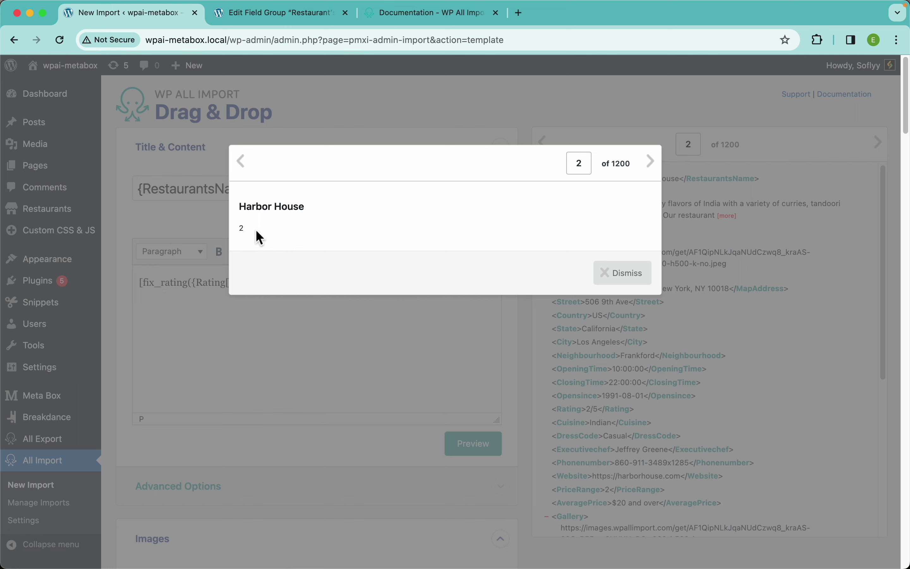
left_click(653, 162)
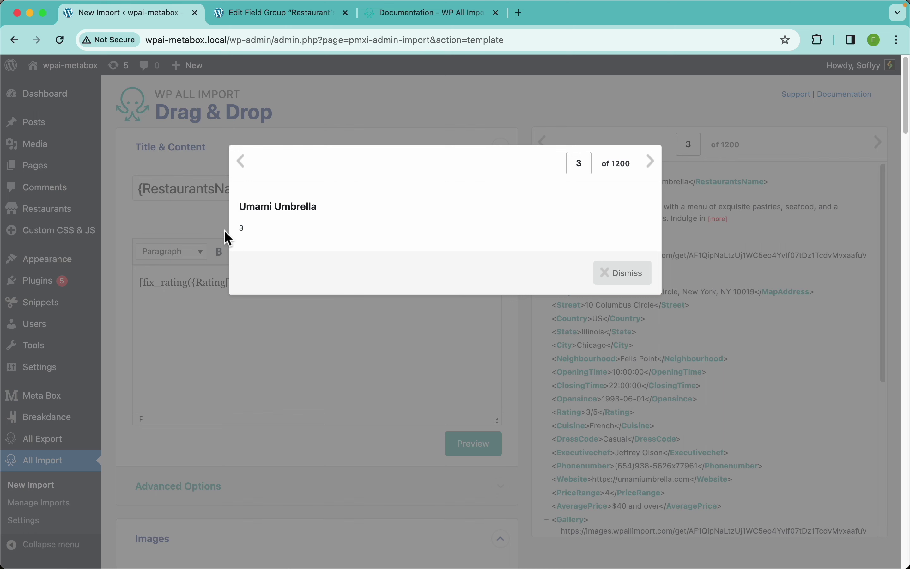
Switch to the Restaurant's Info field group and examine the value and label of the Rating field's five-star choice
left_click(311, 17)
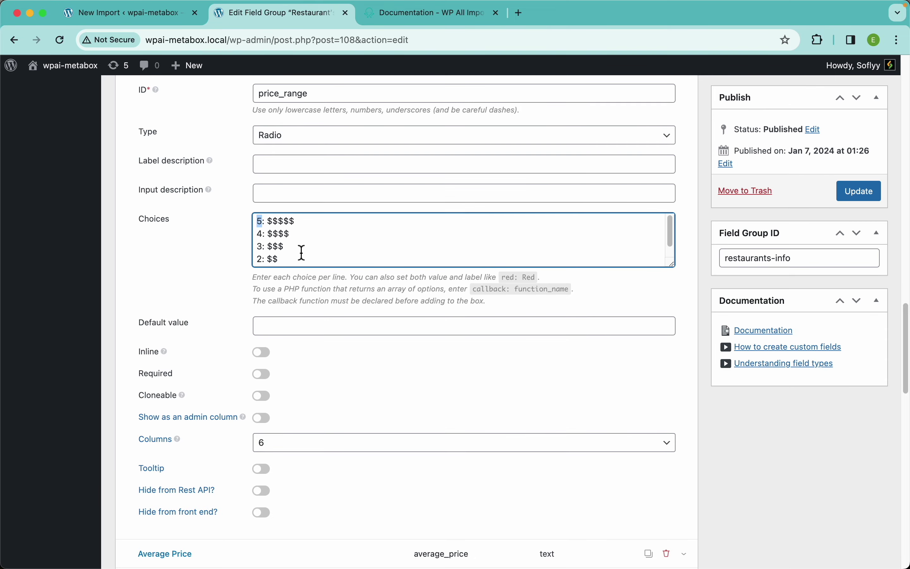
scroll(302, 251, "up", 4)
scroll(302, 252, "up", 10)
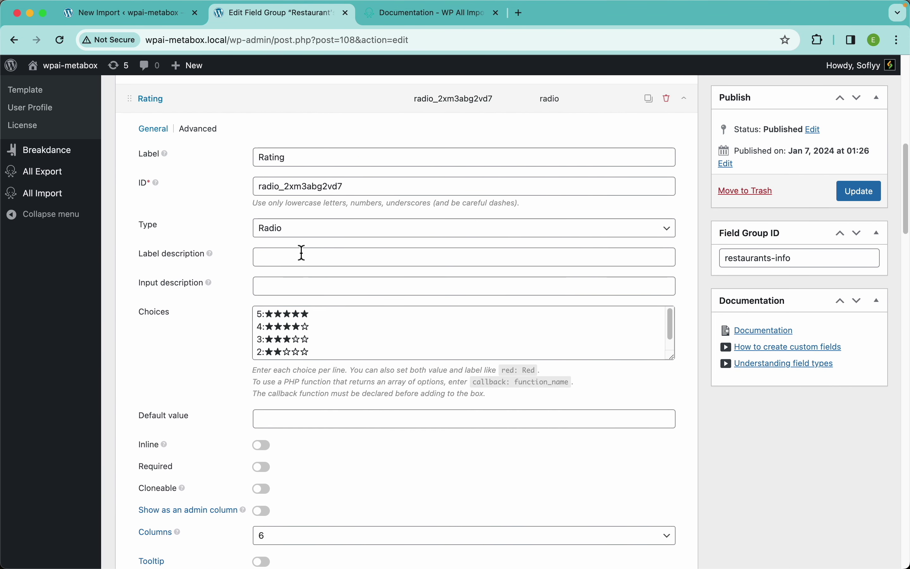
double_click(260, 314)
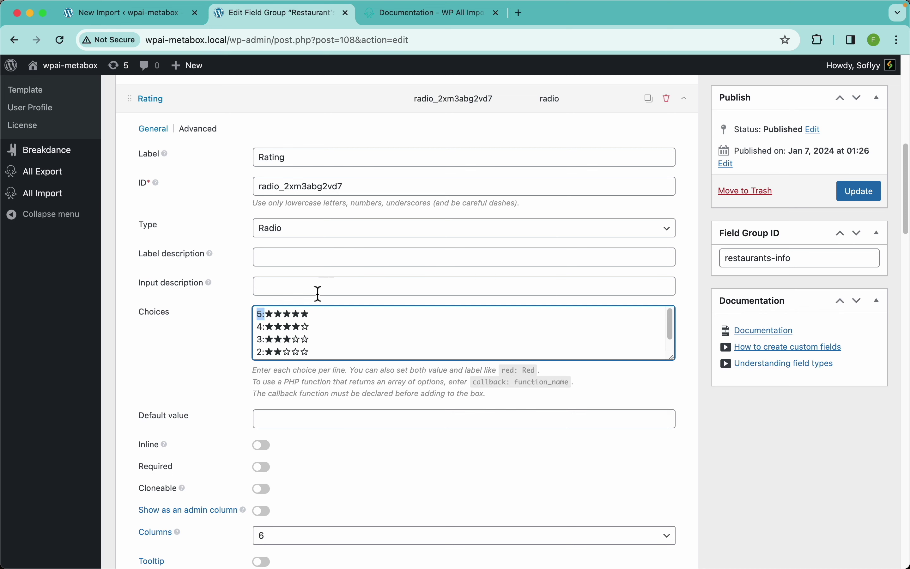
left_click_drag(316, 315, 262, 315)
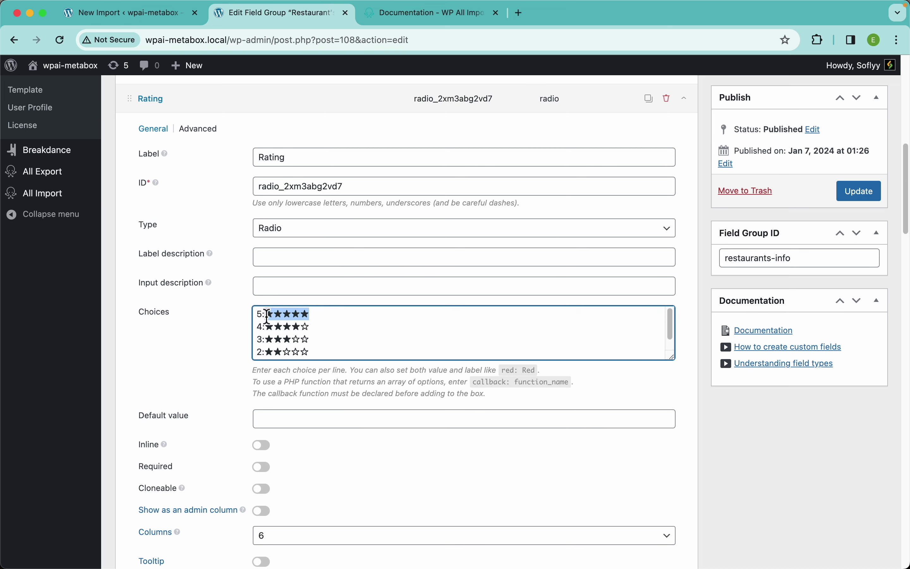
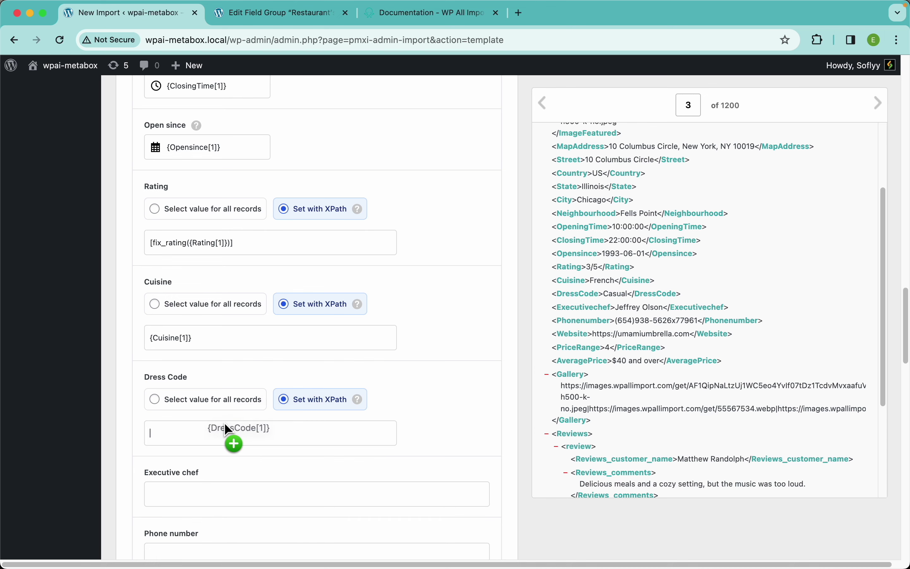
Map Executive chef to {Executivechef[1]}, Phone number to {Phonenumber[1]} and Website to {Website[1]}
scroll(394, 411, "down", 5)
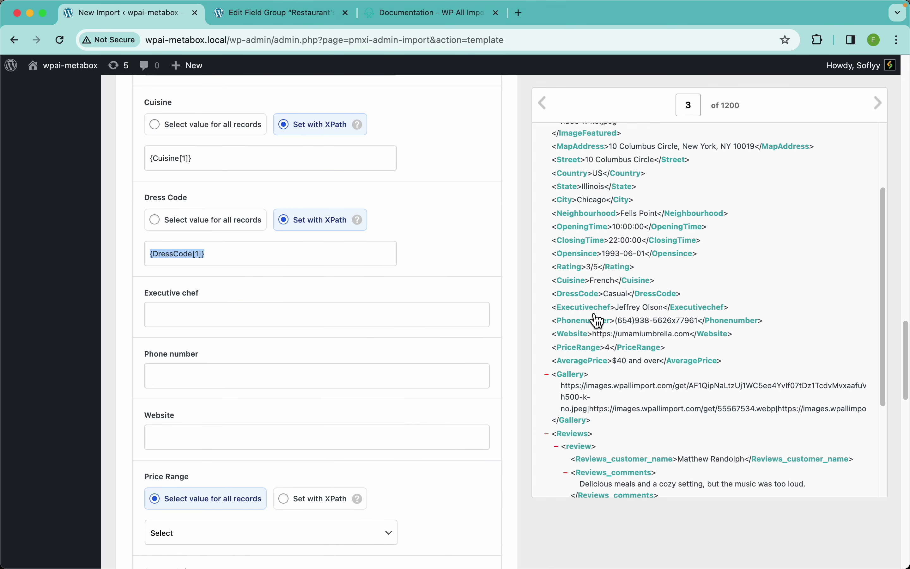
left_click_drag(592, 312, 413, 376)
left_click_drag(583, 342, 351, 446)
Set Price Range by XPath and map it to {PriceRange[1]}
scroll(416, 443, "down", 5)
left_click(322, 326)
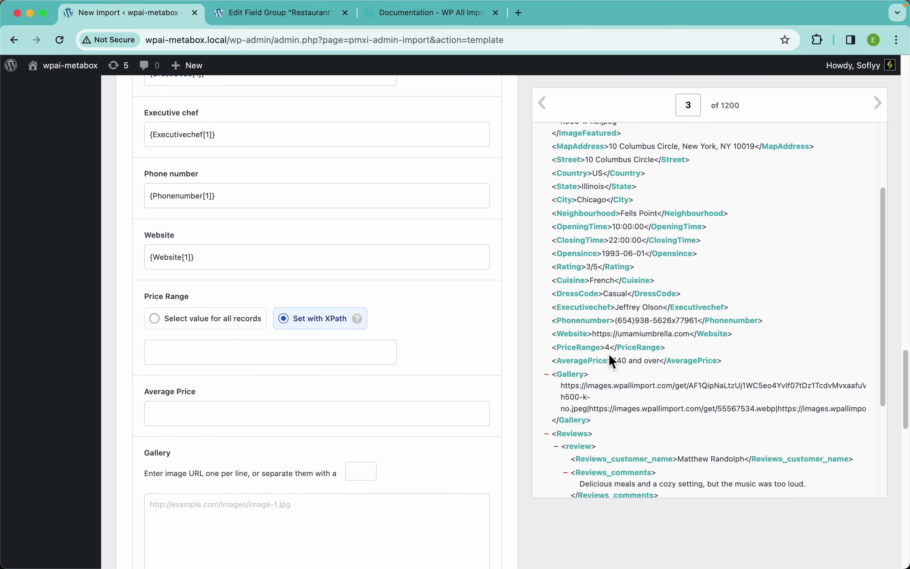
left_click_drag(587, 347, 365, 352)
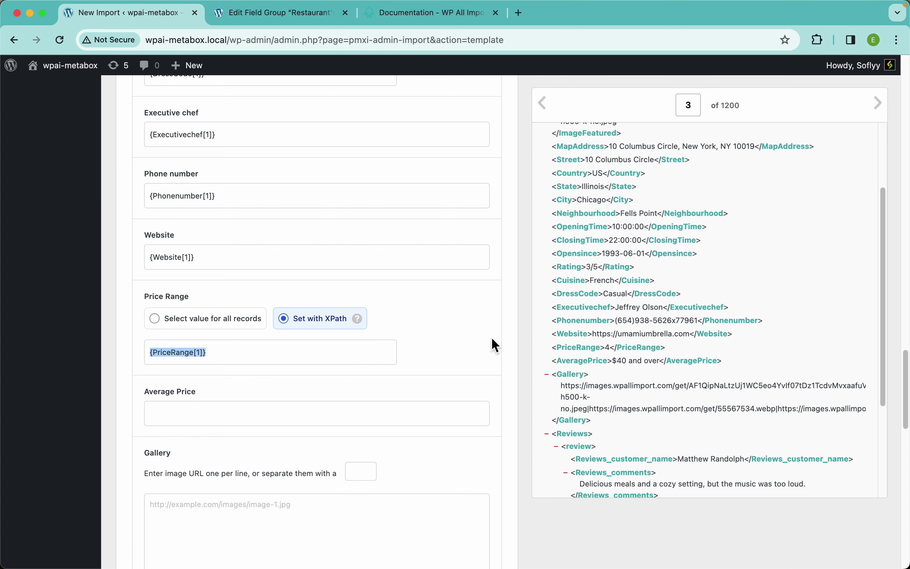
scroll(489, 338, "down", 4)
left_click_drag(586, 361, 323, 277)
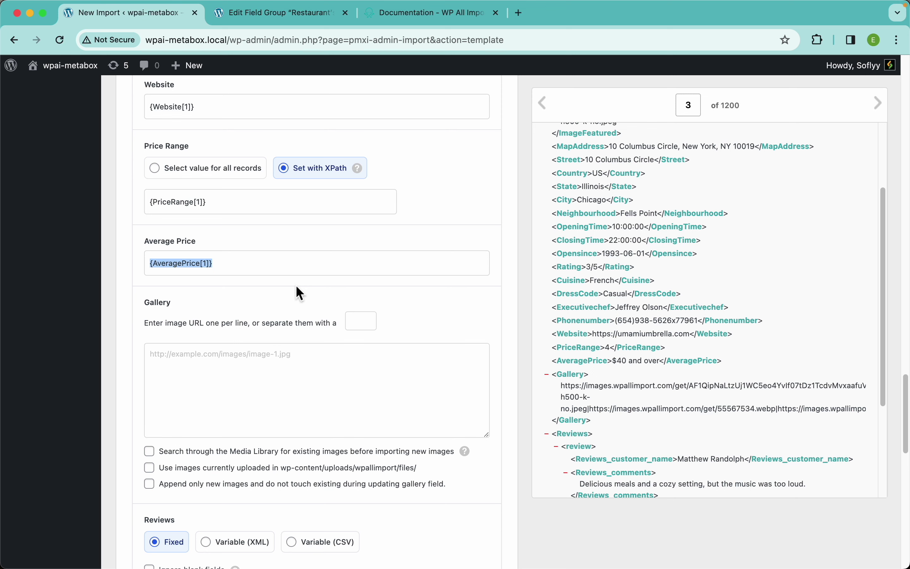
key("BackSpace")
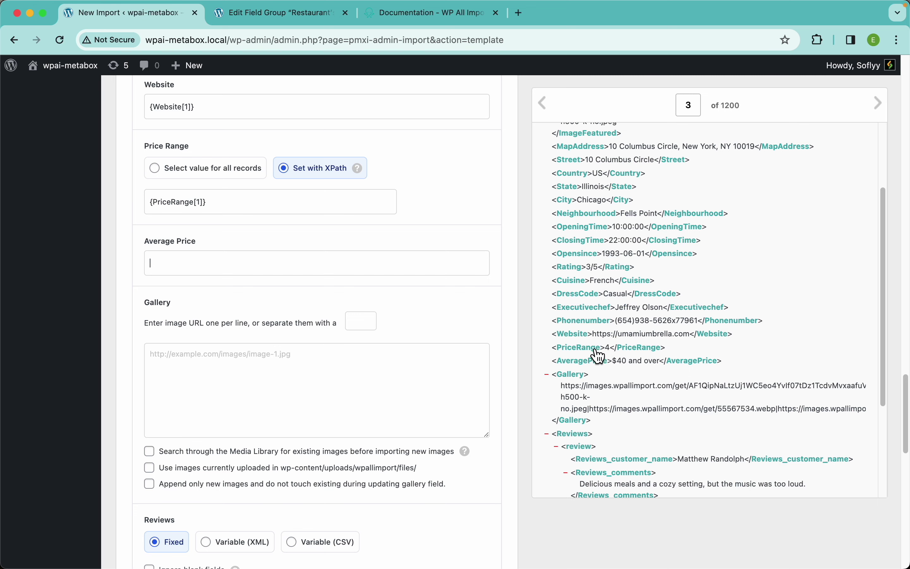
Go back to record 2 in the data preview and examine its PriceRange and AveragePrice elements
left_click(545, 105)
scroll(662, 320, "down", 5)
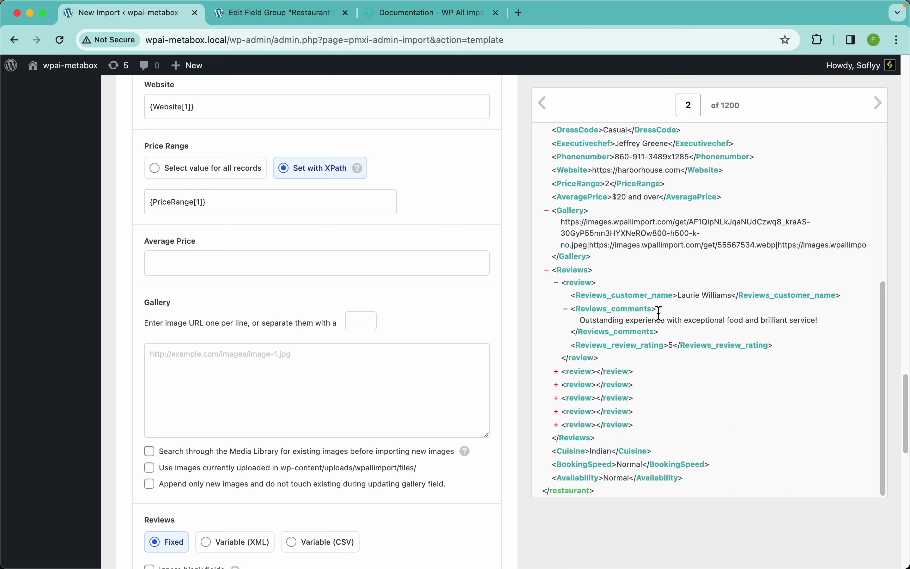
scroll(663, 321, "up", 5)
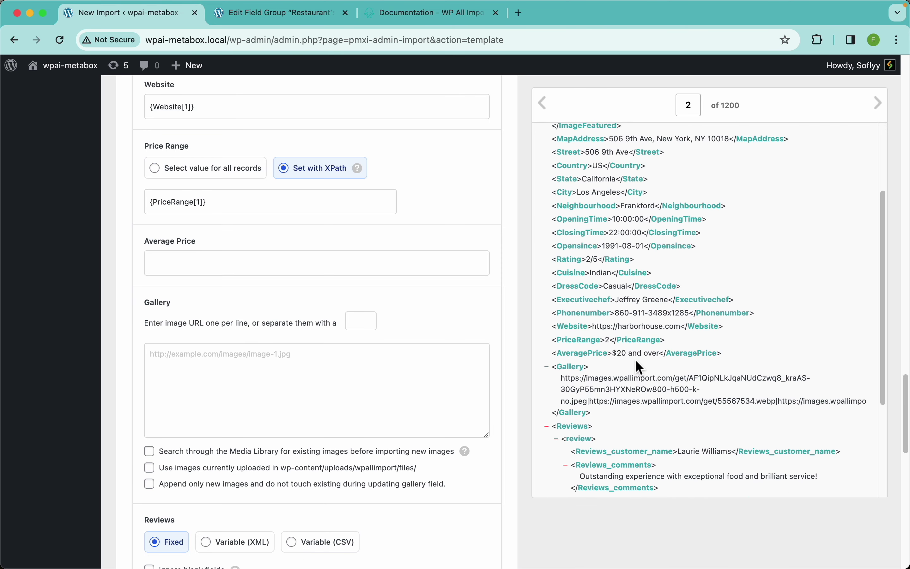
Set Average Price to ${PriceRange[1]}0 and over, taking the PriceRange element from the data preview
left_click(298, 265)
type("$")
left_click_drag(591, 340, 284, 264)
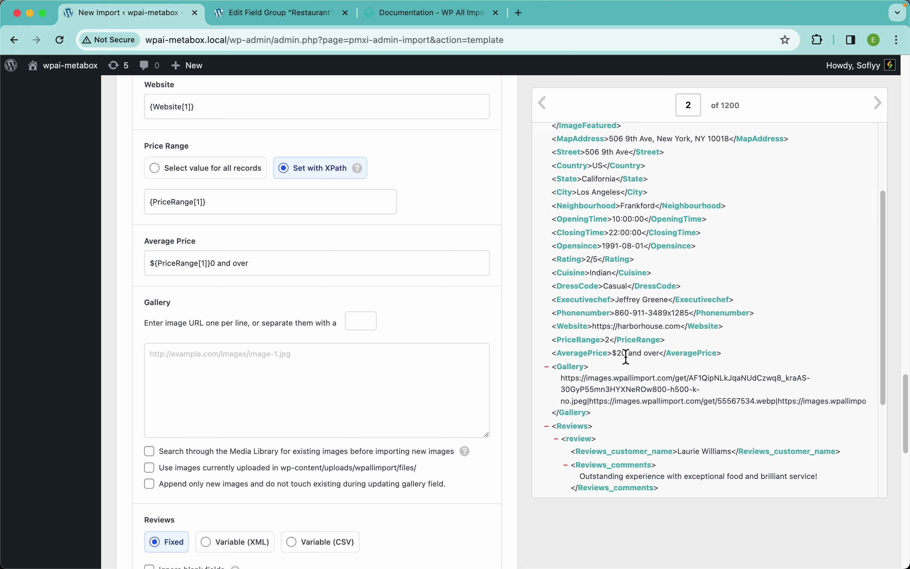
left_click_drag(259, 263, 153, 260)
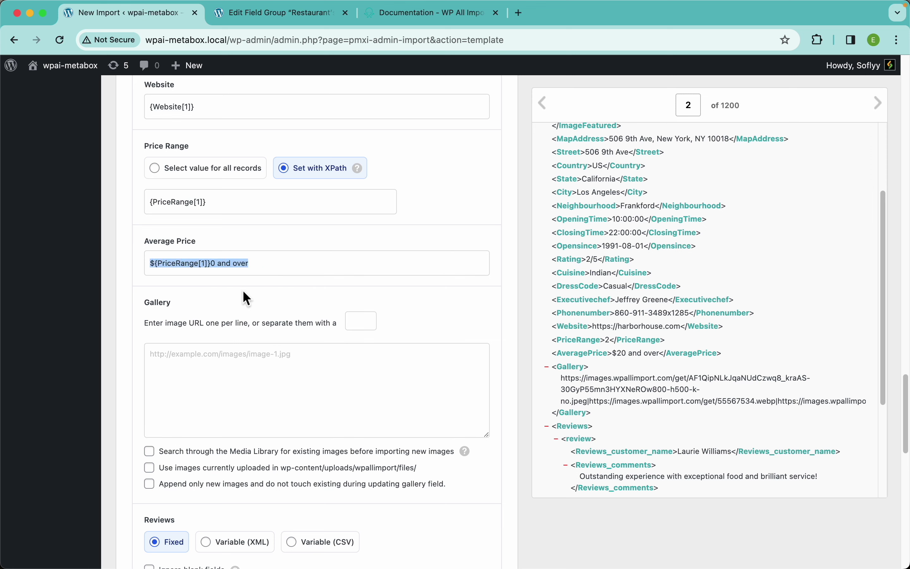
left_click(269, 291)
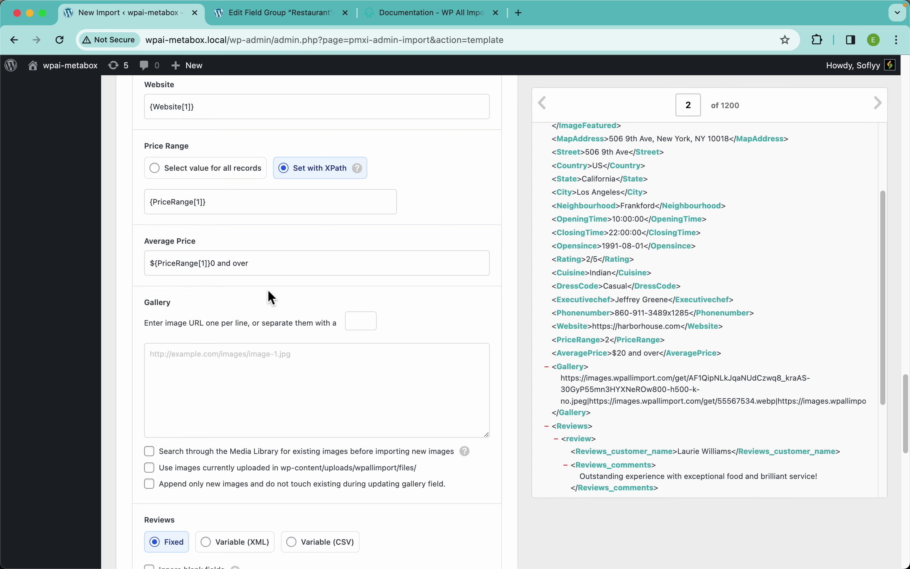
Map the Gallery field to {Gallery[1]} and set its image URL separator to |
scroll(402, 304, "down", 5)
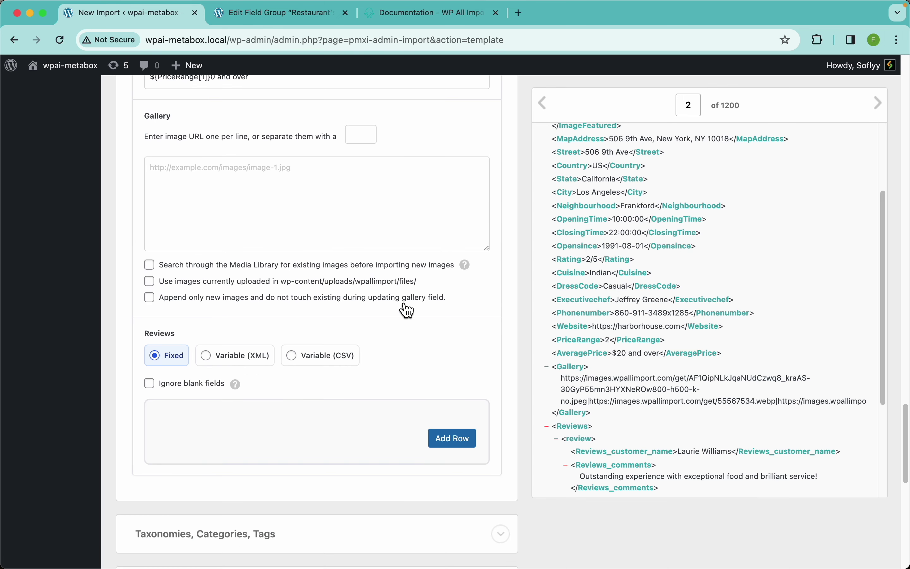
left_click_drag(577, 380, 362, 197)
scroll(596, 368, "up", 5)
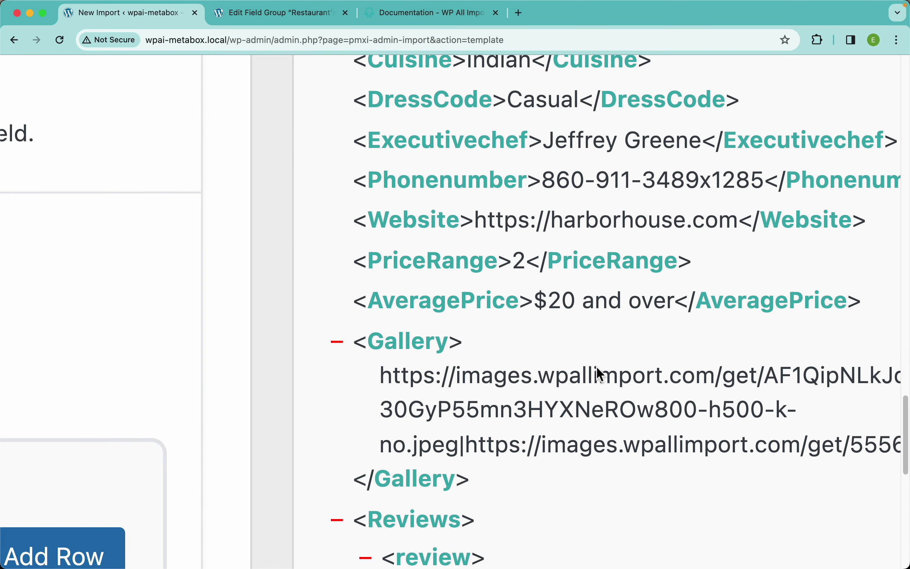
double_click(463, 350)
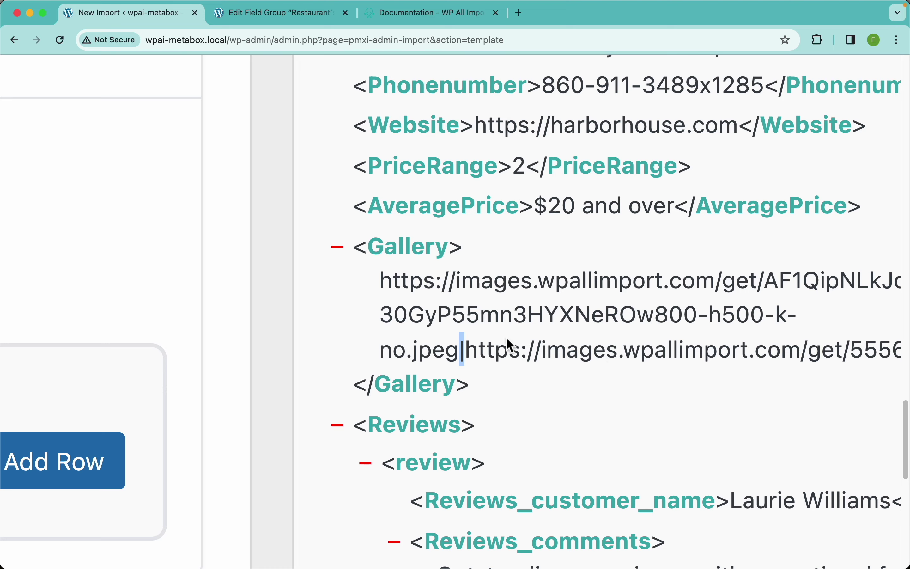
scroll(485, 331, "down", 5)
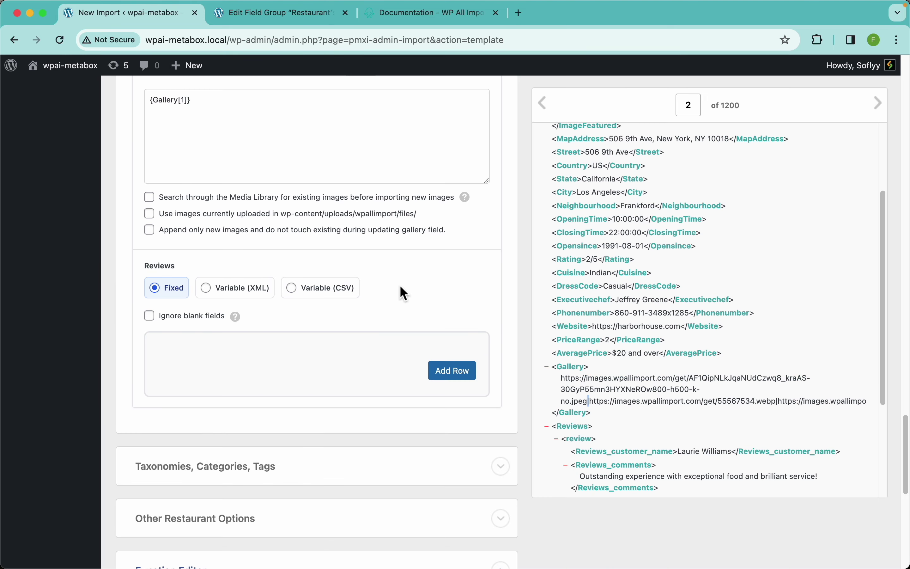
scroll(400, 285, "up", 3)
left_click(355, 180)
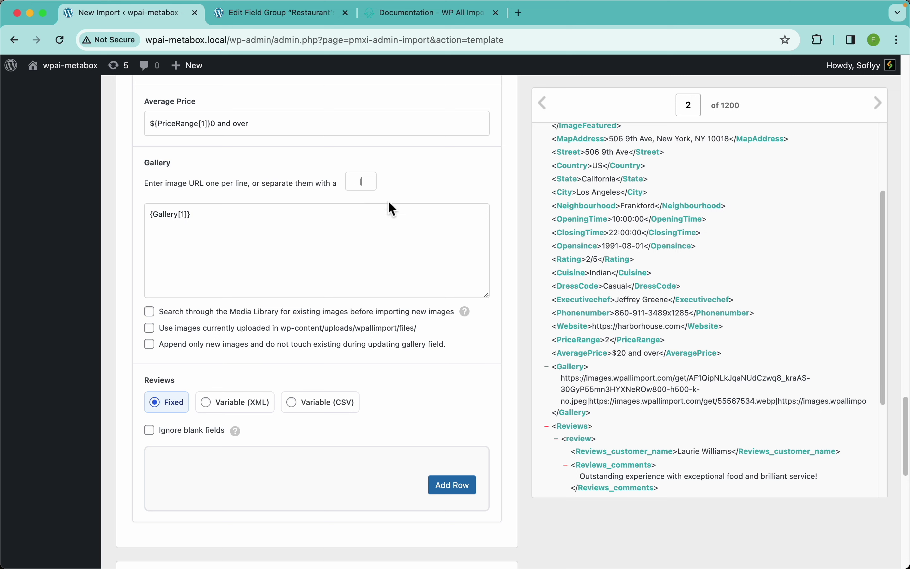
Have the Gallery search the Media Library for existing images before importing new ones, matching images by URL
left_click(150, 312)
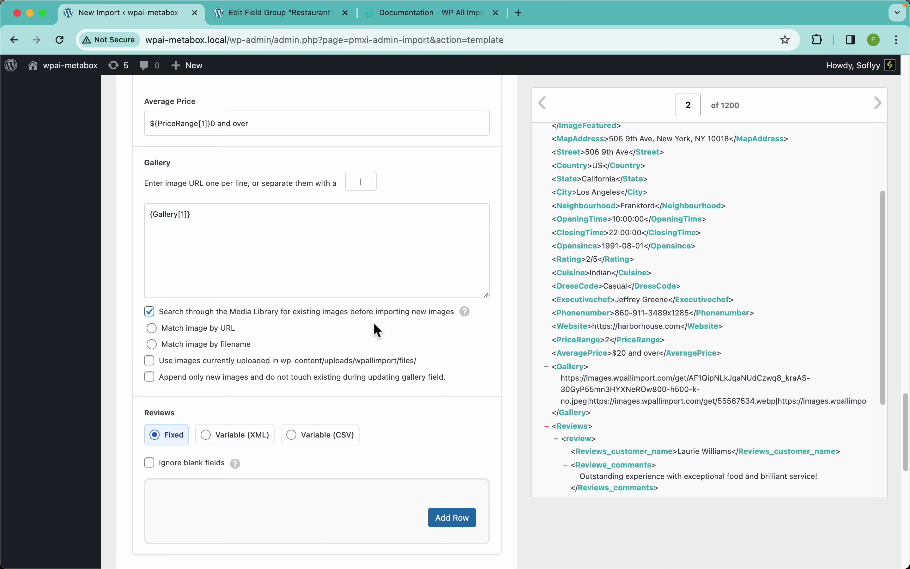
left_click(228, 334)
mouse_move(465, 310)
scroll(307, 358, "down", 8)
scroll(304, 357, "up", 7)
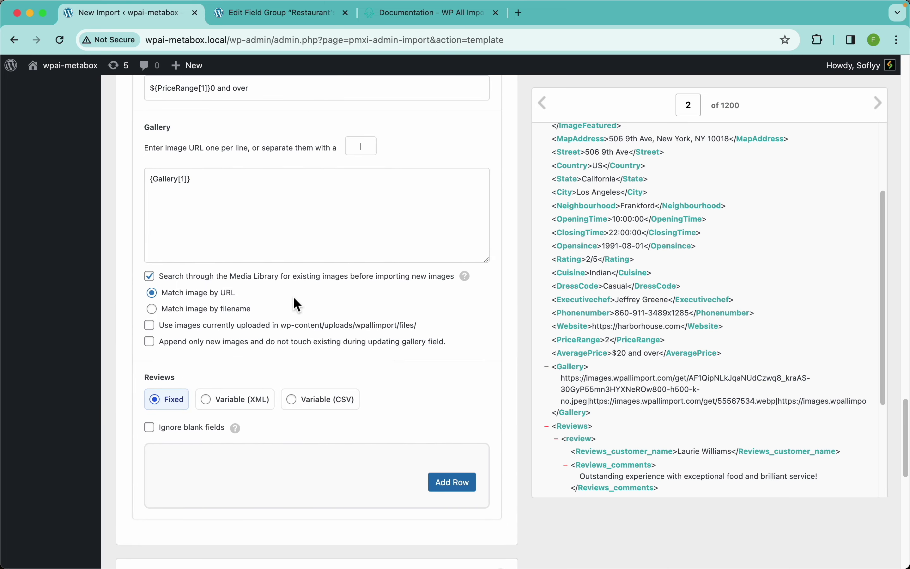
Switch to the field group page and start a new Restaurant entry from the All Restaurants list
scroll(319, 286, "down", 6)
scroll(319, 286, "up", 3)
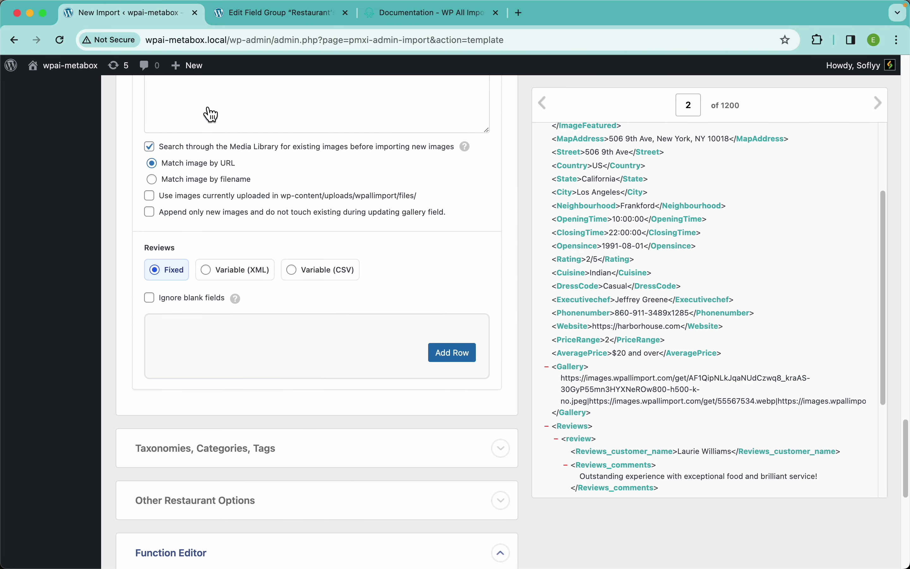
left_click(269, 22)
scroll(193, 128, "up", 15)
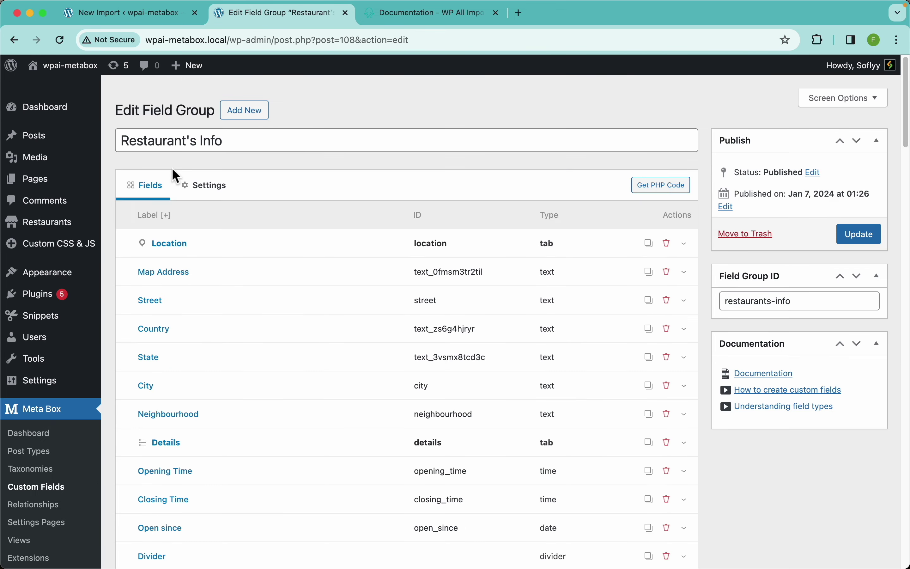
mouse_move(57, 209)
left_click(139, 216)
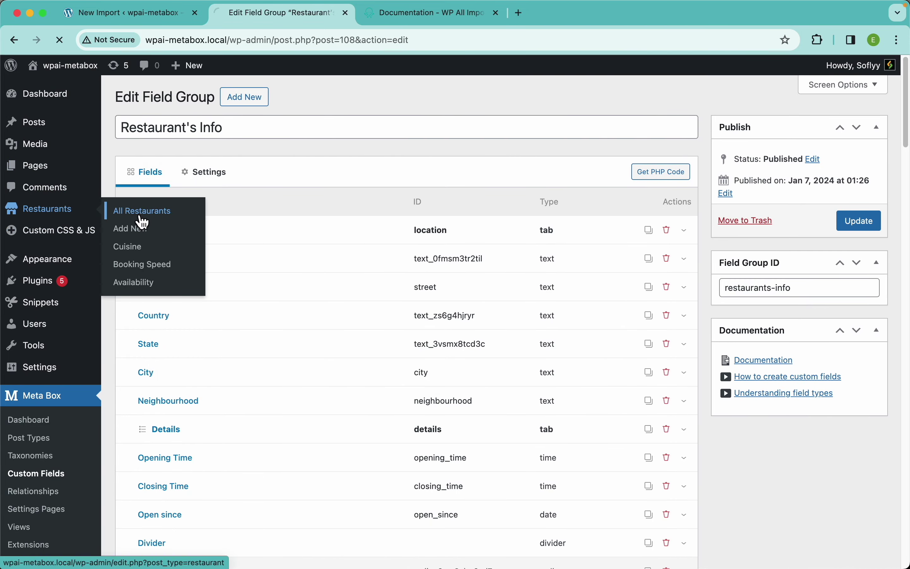
left_click(226, 99)
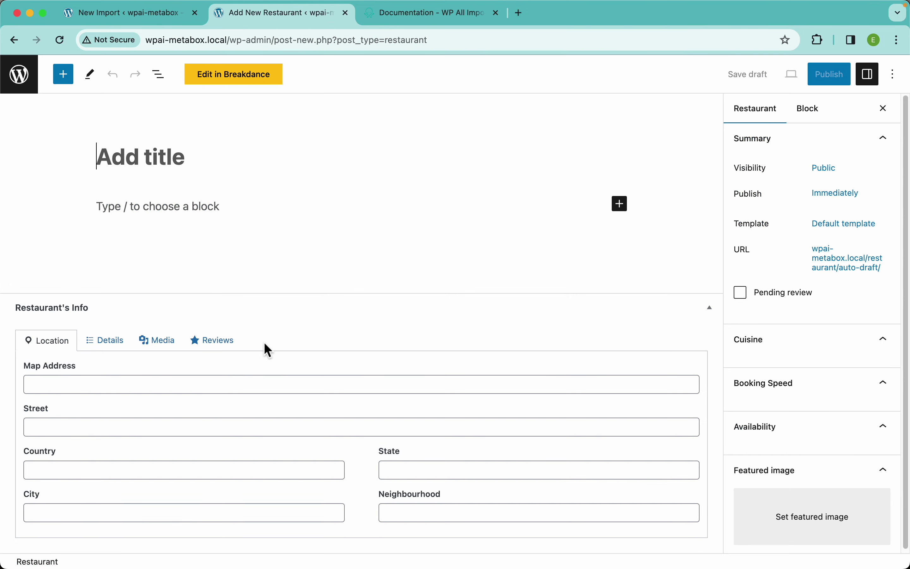
Examine the new restaurant's repeatable Reviews fields and try adding more review entries
left_click(215, 342)
scroll(244, 350, "down", 3)
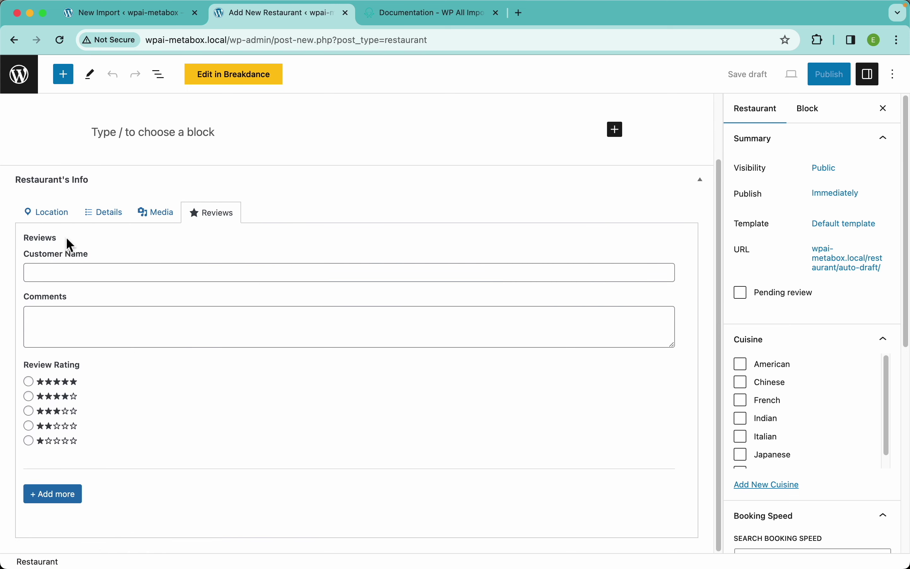
left_click(56, 494)
left_click(72, 501)
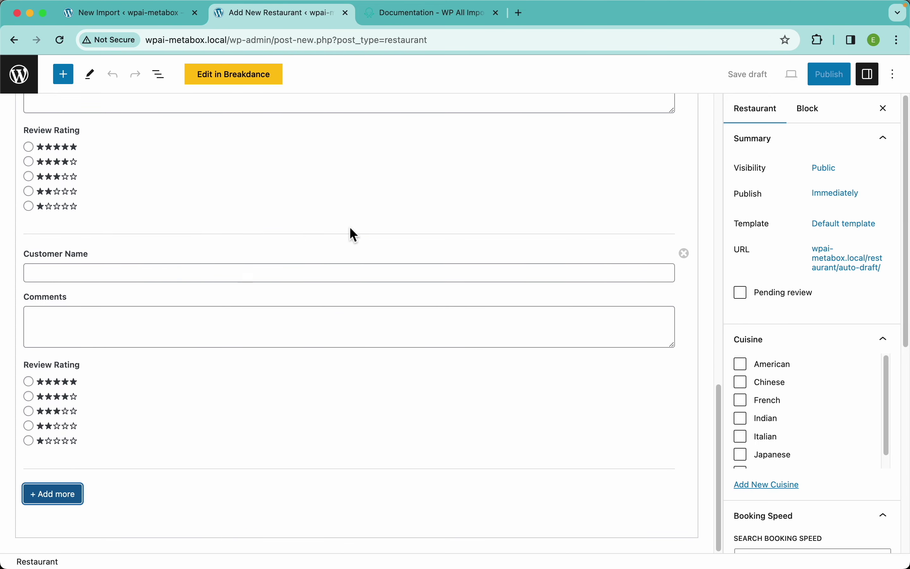
Return to the import template and set the Reviews repeater to Variable (XML)
left_click(152, 19)
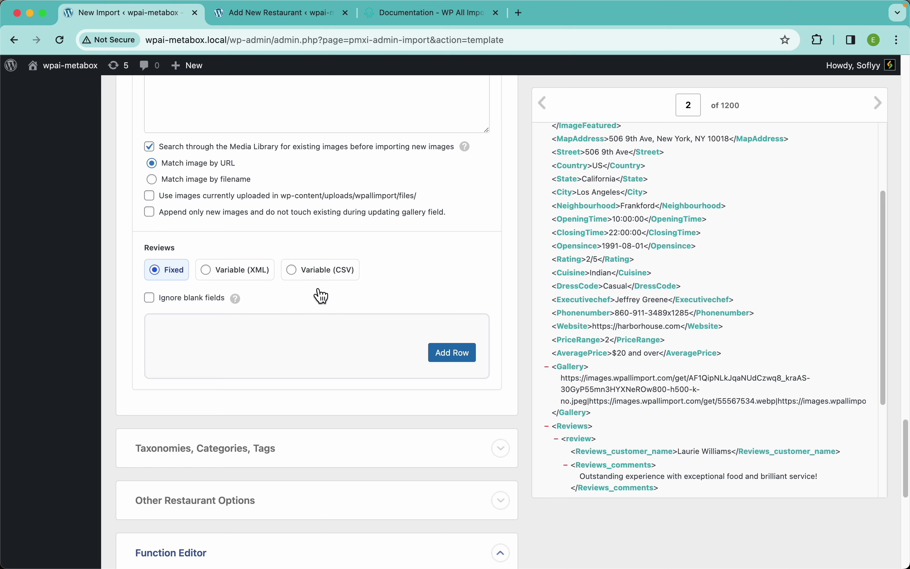
left_click(239, 279)
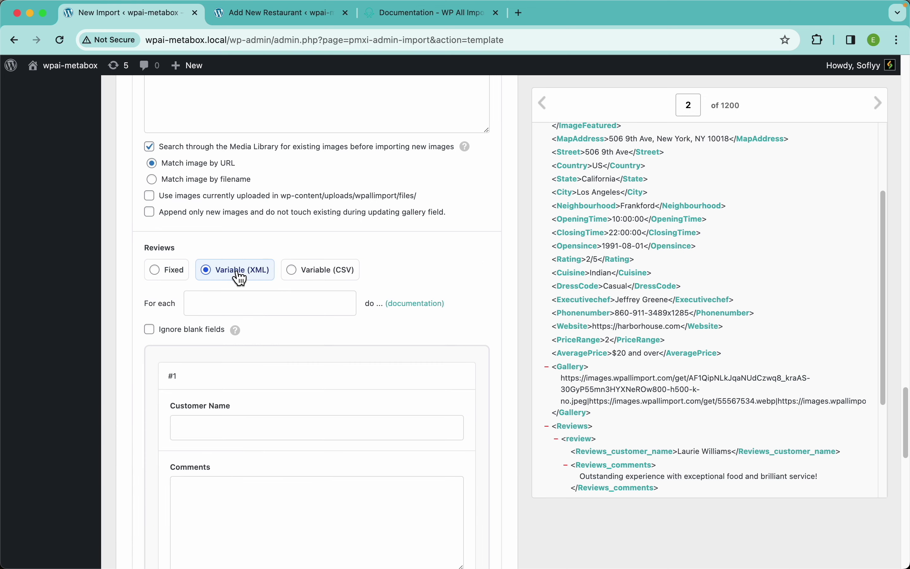
scroll(458, 257, "down", 3)
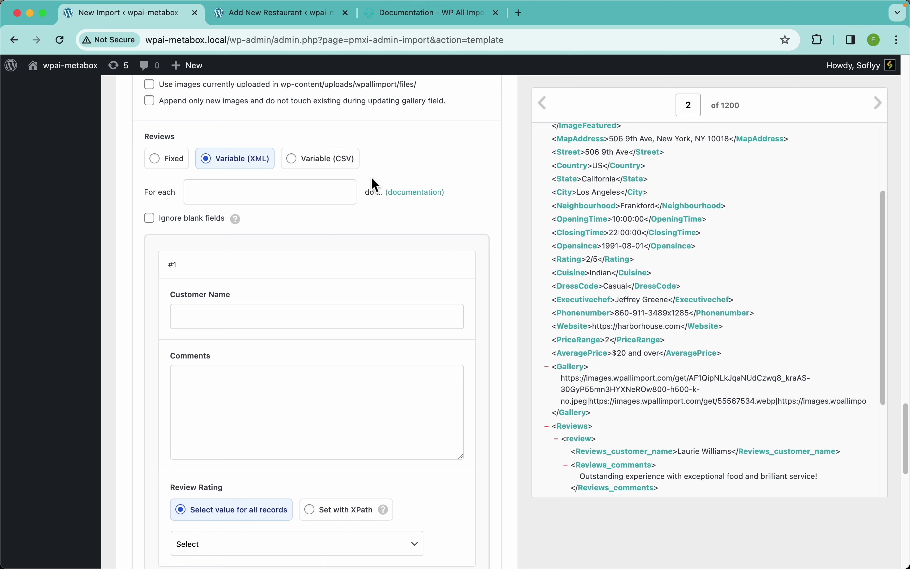
Switch to the WP All Import documentation and list the Meta Box topics under Import
left_click(420, 21)
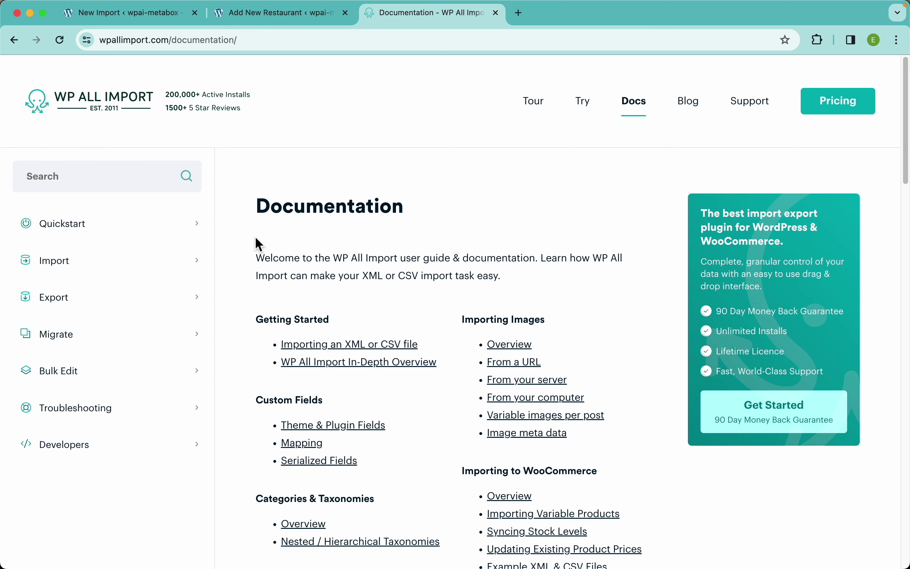
left_click(105, 264)
scroll(90, 362, "down", 4)
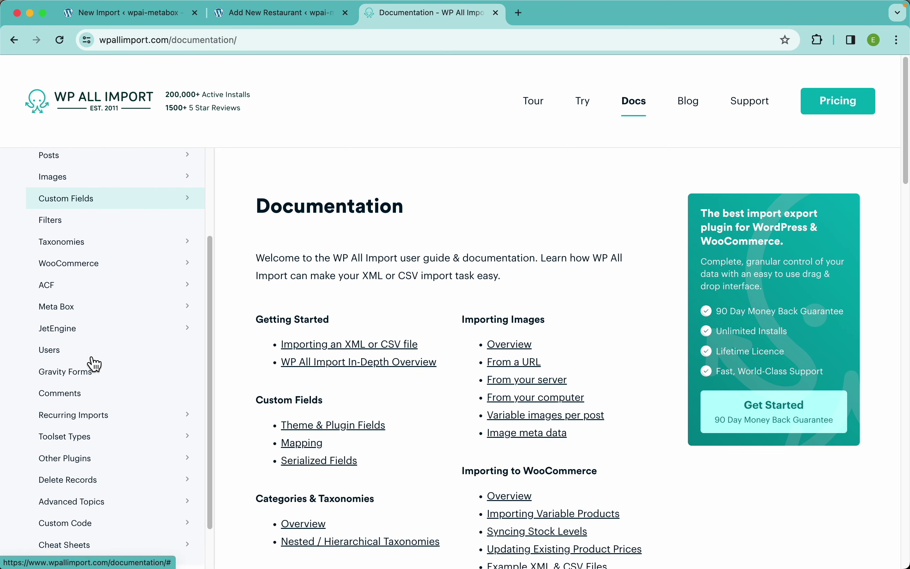
left_click(75, 312)
scroll(109, 338, "down", 1)
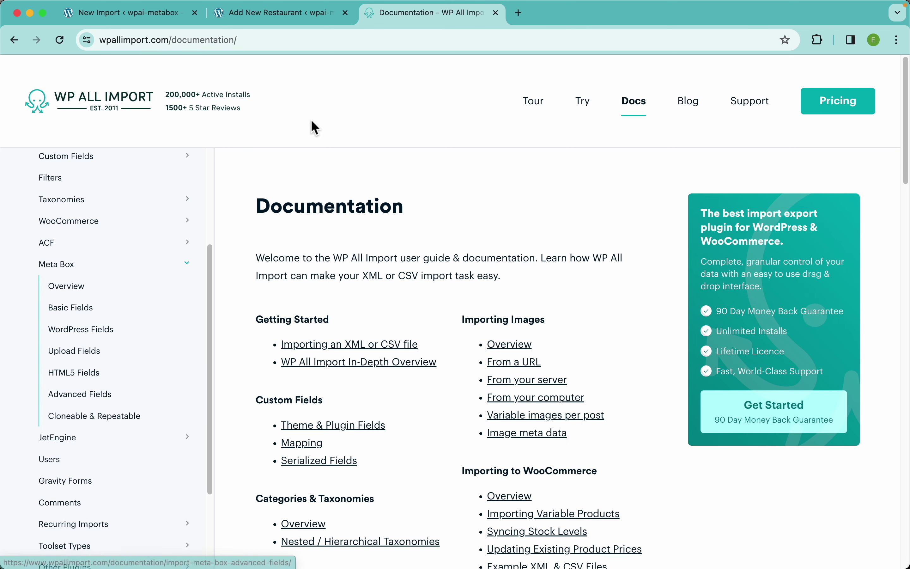
Return to the import template and fill the Reviews repeater's For each path with {Reviews[1]/review[1]} from the data preview
left_click(136, 22)
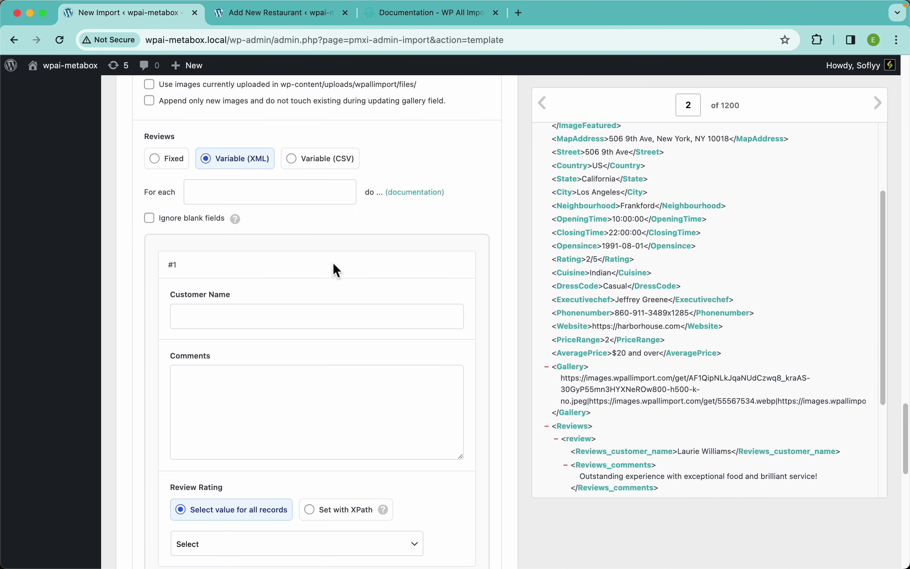
scroll(632, 390, "down", 3)
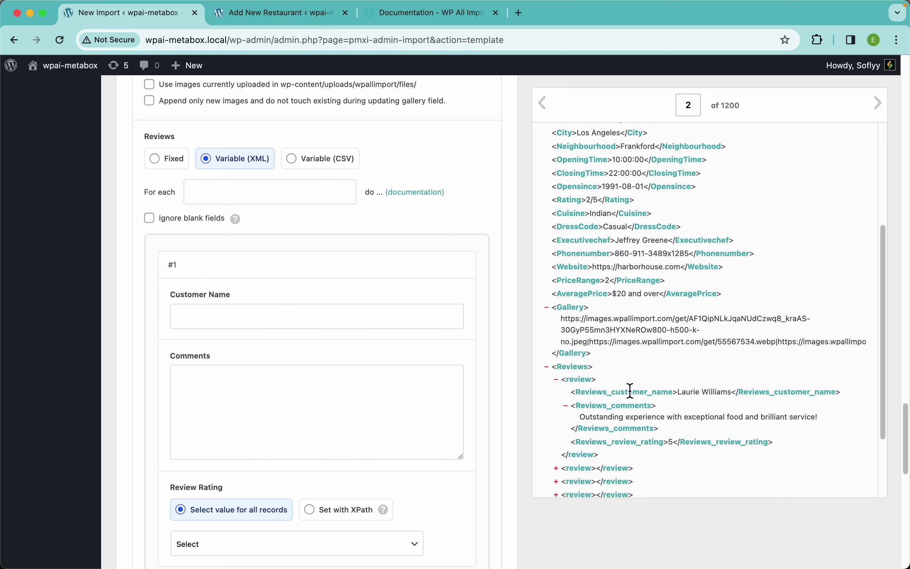
scroll(632, 390, "down", 3)
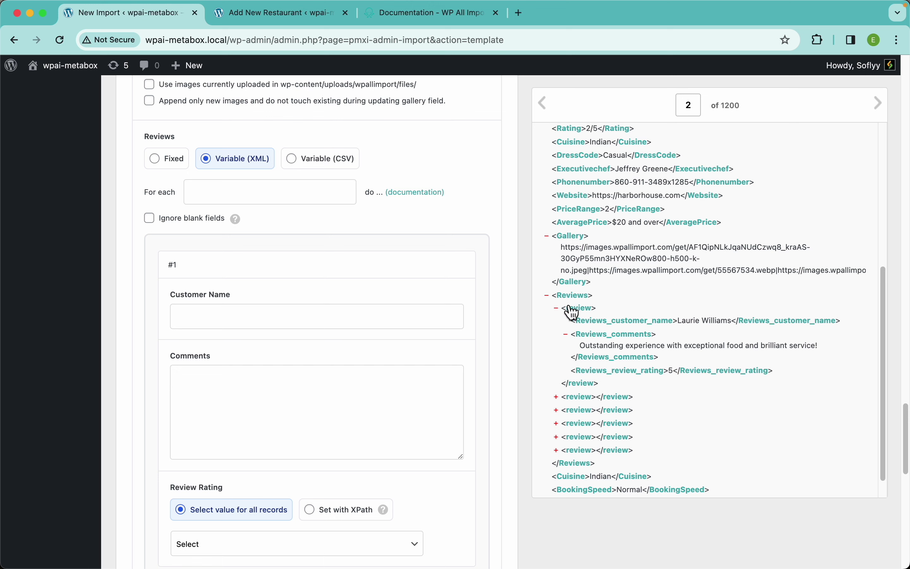
left_click_drag(588, 319, 255, 199)
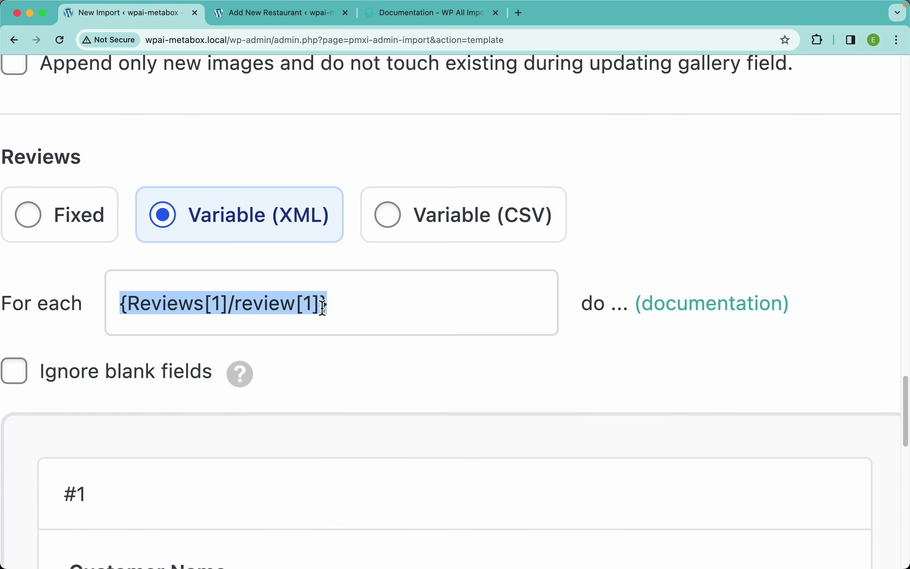
Remove both [1] indexes from the For each path so it reads {Reviews/review}
left_click(267, 194)
key("BackSpace")
key("BackSpace")
key("BackSpace")
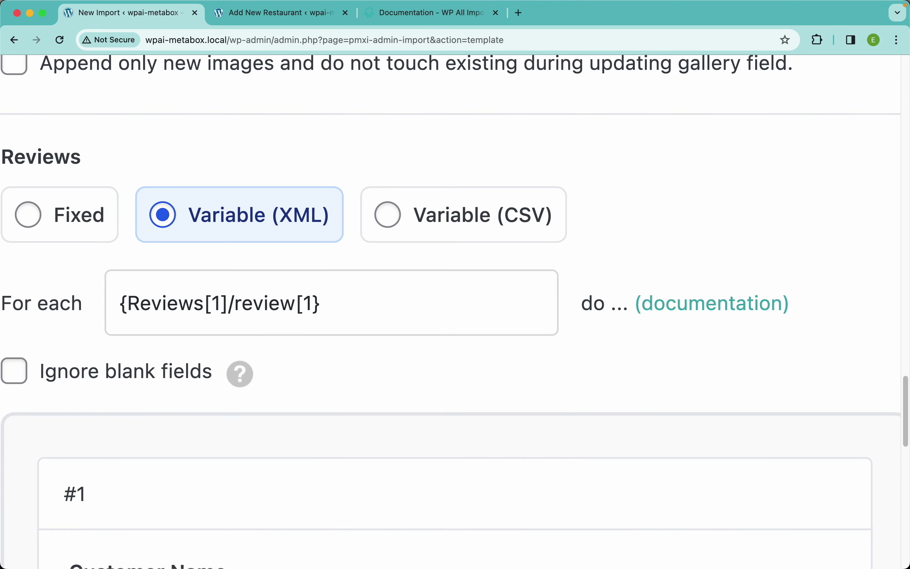
key("Left")
key("Left")
key("Left")
key("Left")
key("Left")
key("Left")
key("Left")
key("BackSpace")
key("BackSpace")
key("BackSpace")
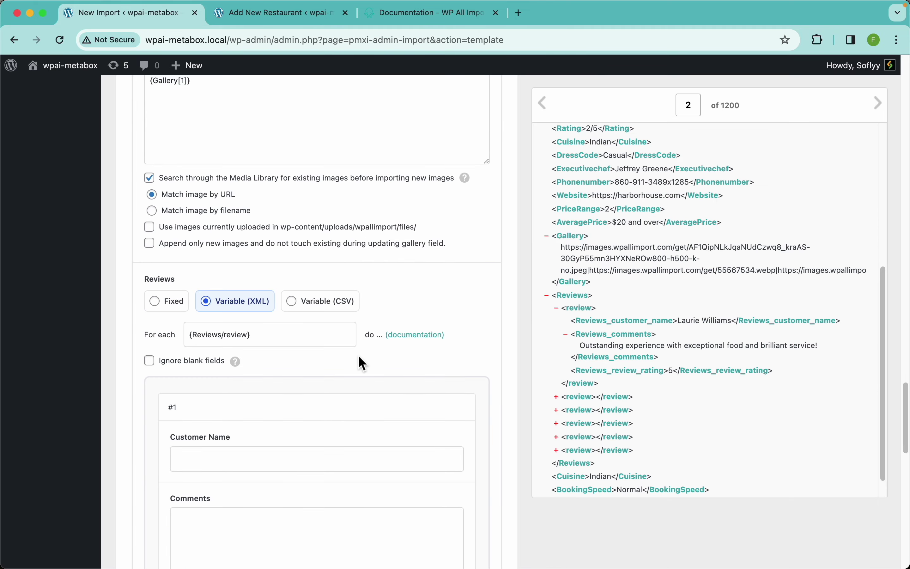
Examine the review part of the For each path against the review elements in the data preview
scroll(362, 363, "down", 4)
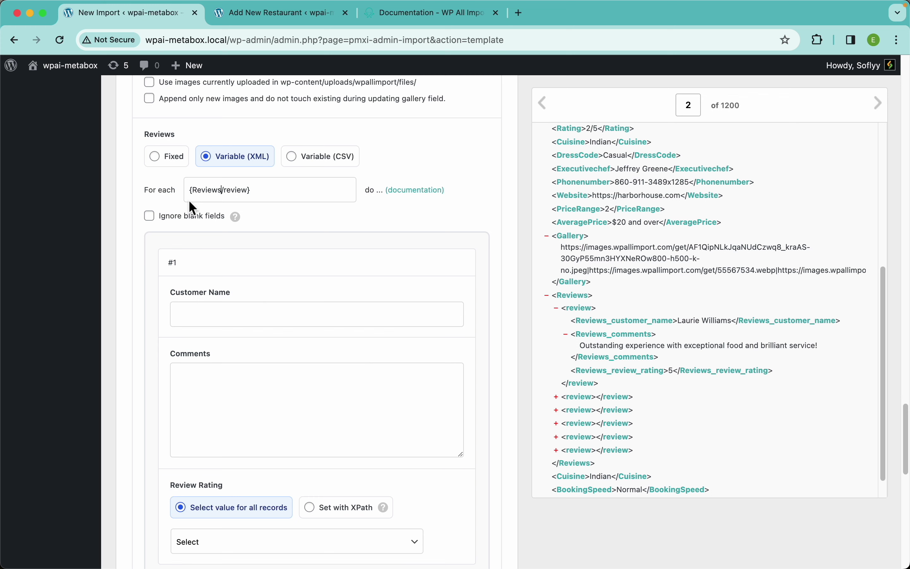
left_click(247, 190)
left_click_drag(239, 196, 224, 190)
scroll(306, 295, "down", 2)
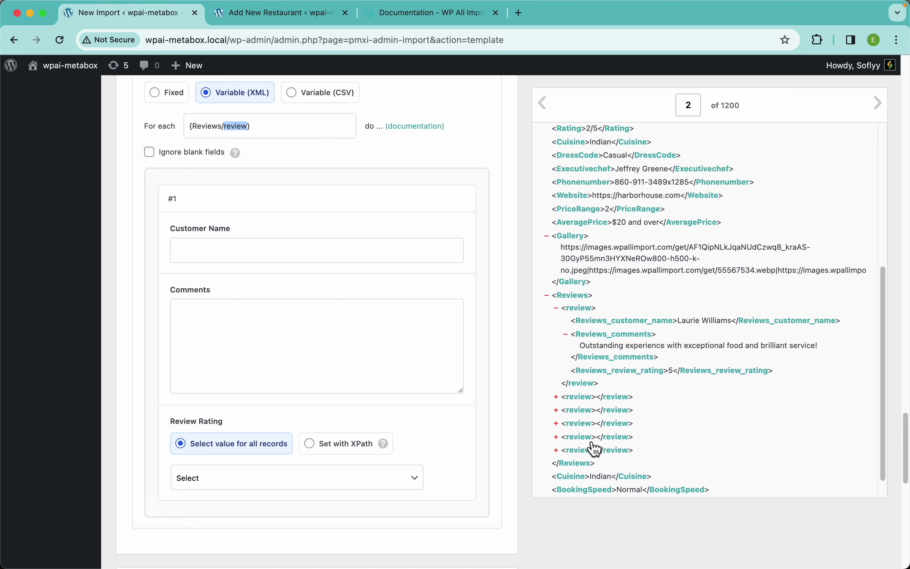
Set Review Rating by XPath and map Customer Name, Comments and Review Rating to Reviews_customer_name[1], Reviews_comments[1] and Reviews_review_rating[1] under Reviews[1]/review[1]
left_click(336, 446)
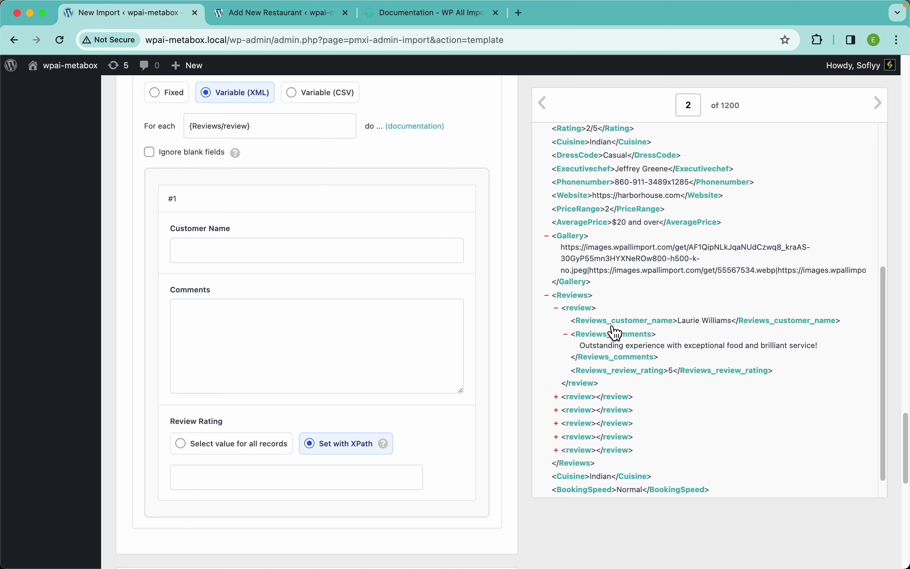
left_click_drag(616, 324, 340, 249)
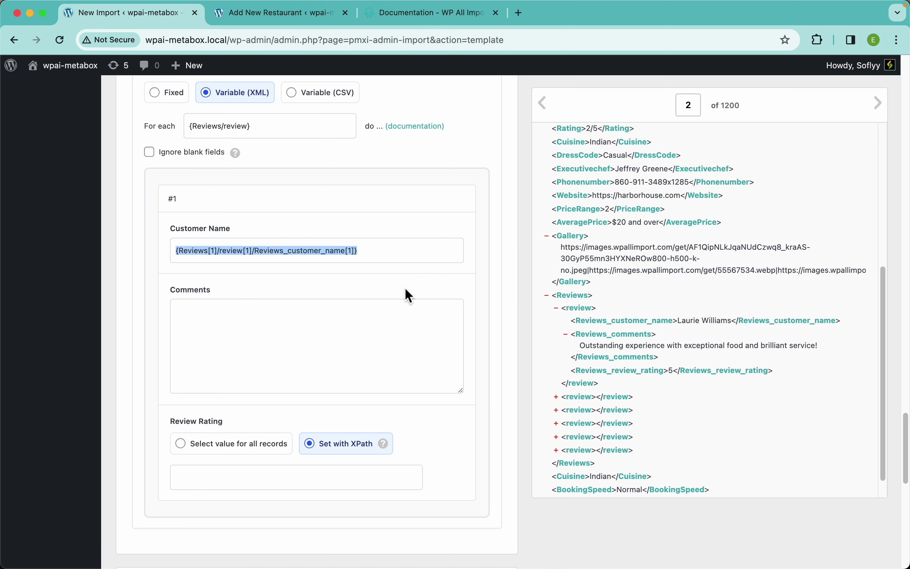
left_click_drag(616, 337, 375, 361)
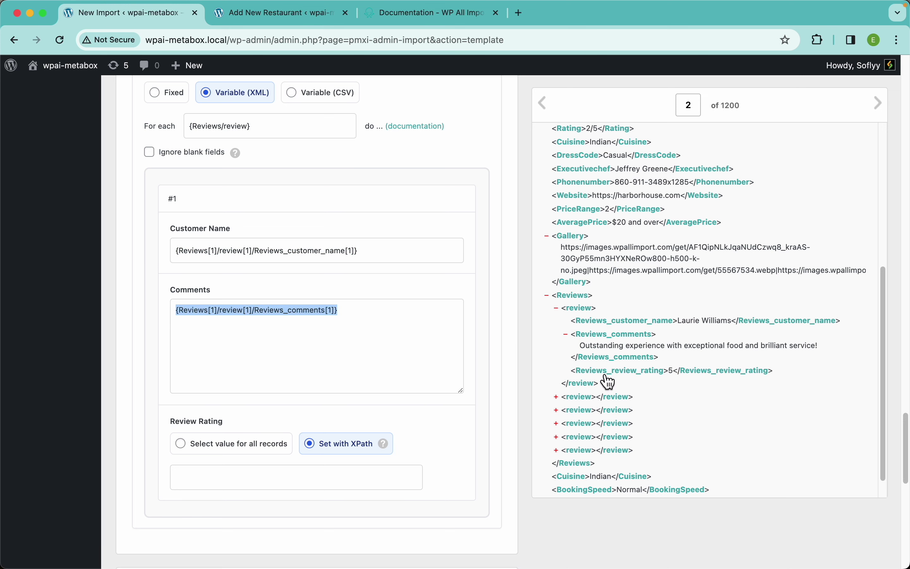
left_click_drag(605, 377, 386, 483)
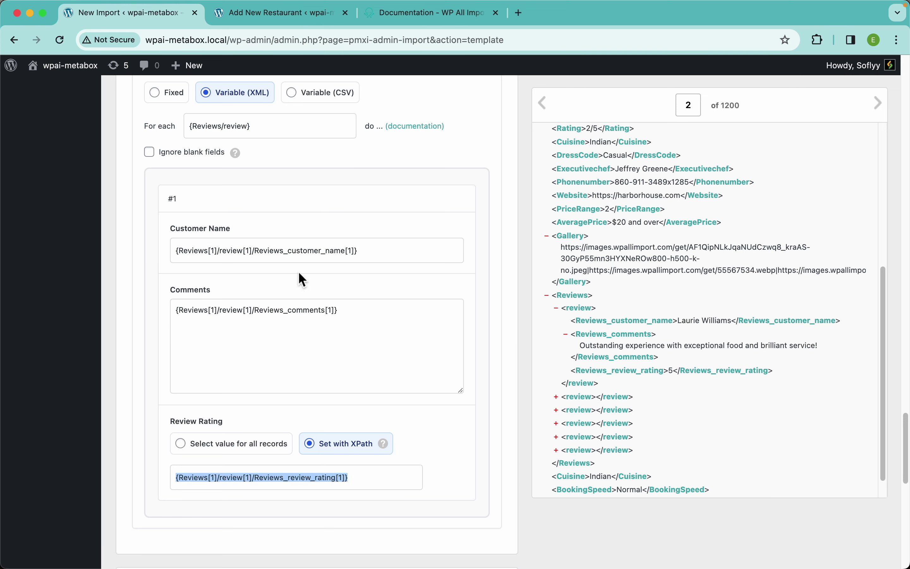
scroll(224, 286, "up", 5)
scroll(226, 278, "up", 5)
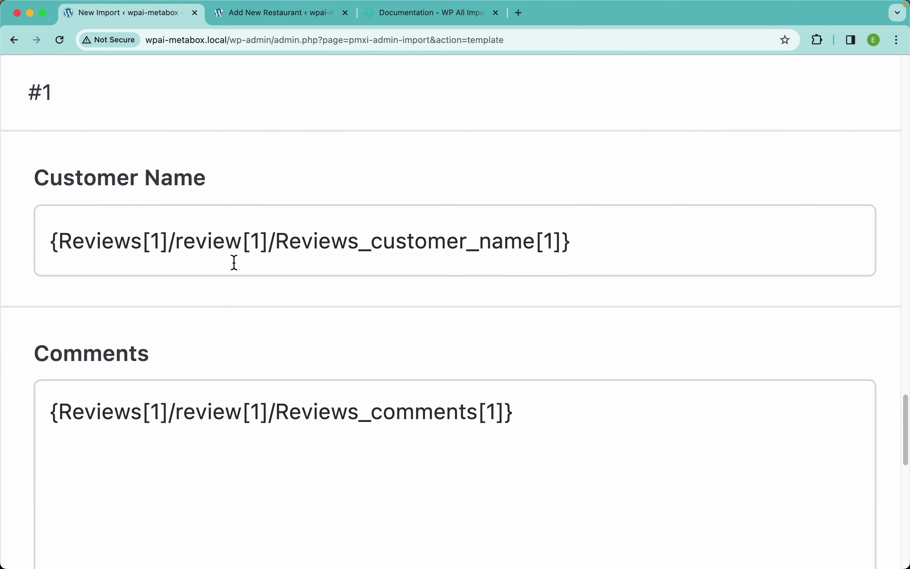
Replace Reviews[1]/review[1] with a dot in the Customer Name, Comments and Review Rating XPaths, so each starts with {./
left_click_drag(268, 241, 63, 237)
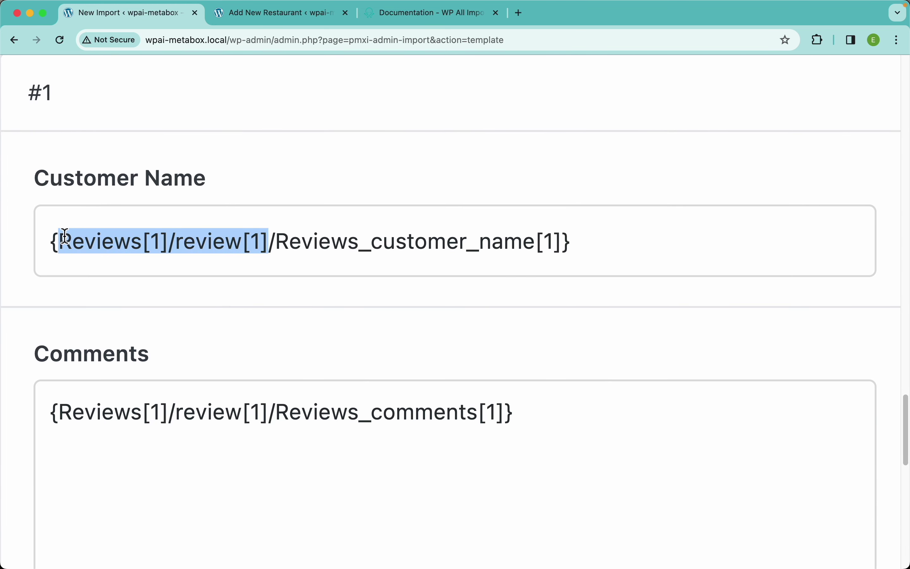
type(".")
scroll(194, 371, "down", 5)
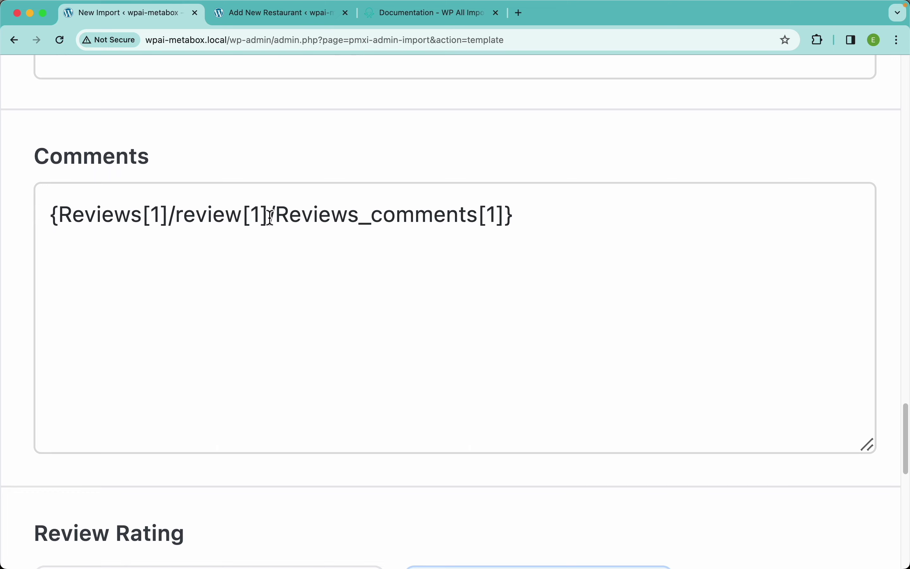
left_click_drag(269, 213, 61, 213)
type(".")
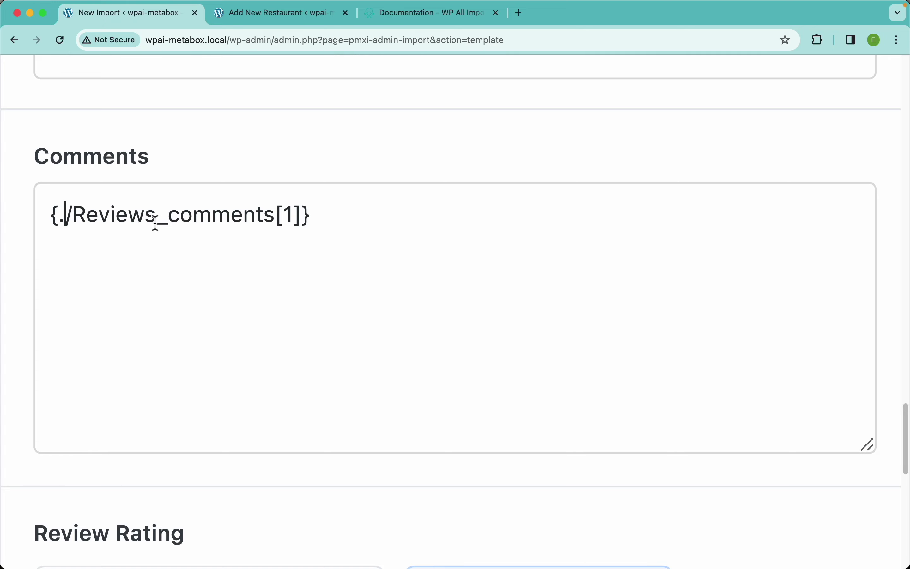
scroll(275, 307, "down", 10)
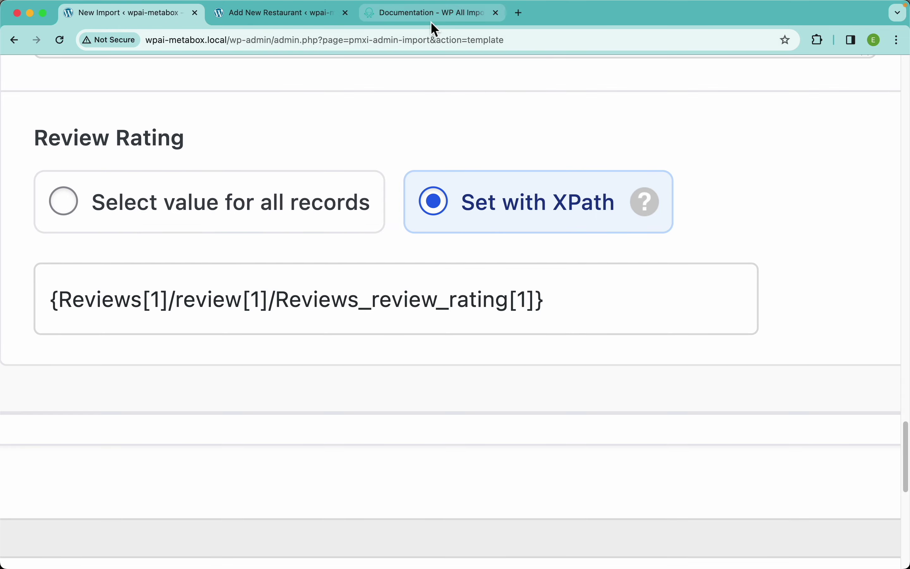
left_click_drag(268, 301, 57, 301)
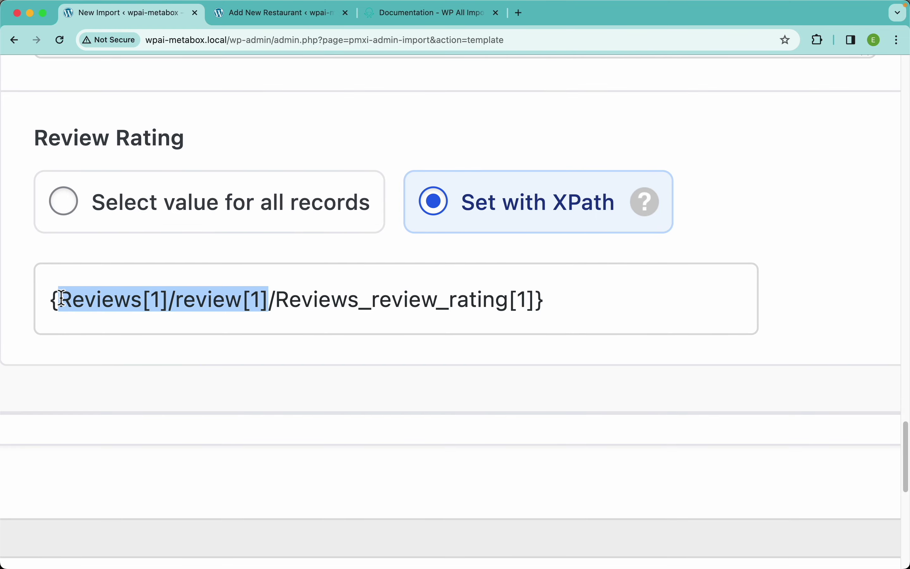
type(".")
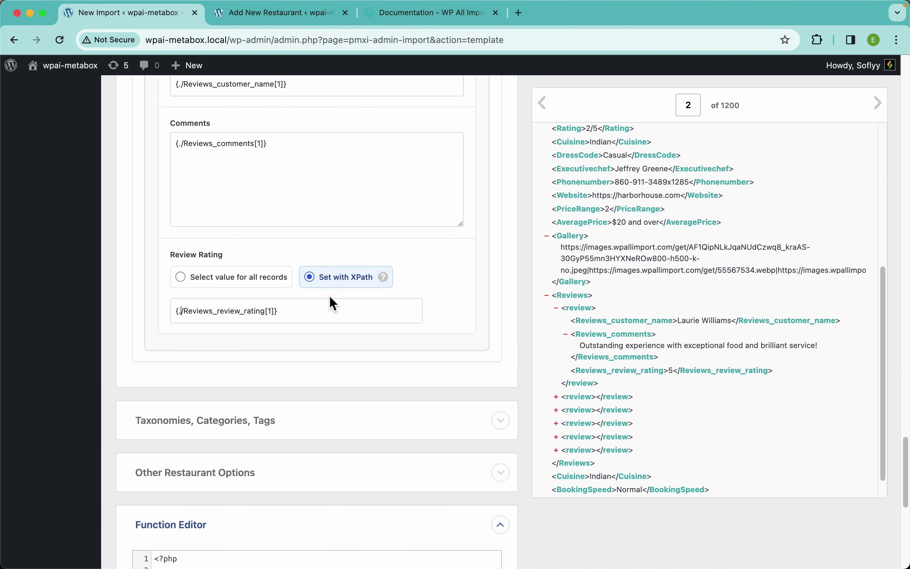
Enable Ignore blank fields for the Reviews repeater
scroll(330, 297, "up", 5)
scroll(317, 293, "down", 2)
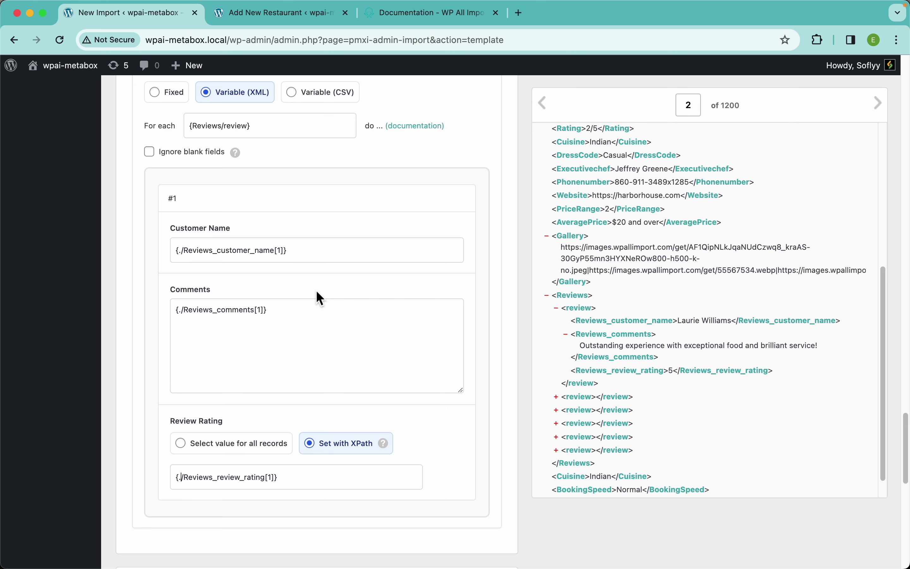
left_click(188, 155)
mouse_move(242, 156)
scroll(356, 363, "down", 5)
scroll(357, 363, "up", 15)
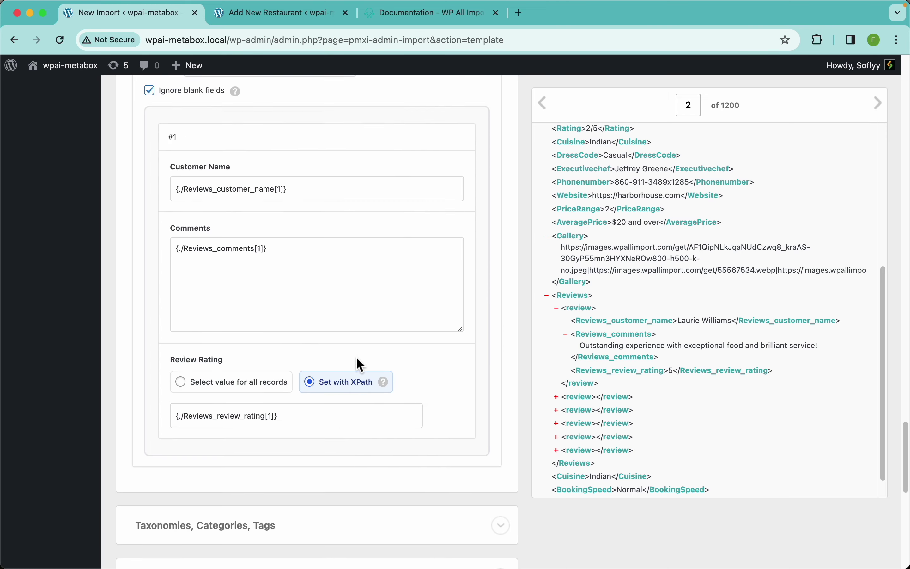
Enable the Cuisine taxonomy with just one Cuisine per restaurant and map it to {Cuisine[2]} from the data preview
scroll(357, 359, "up", 15)
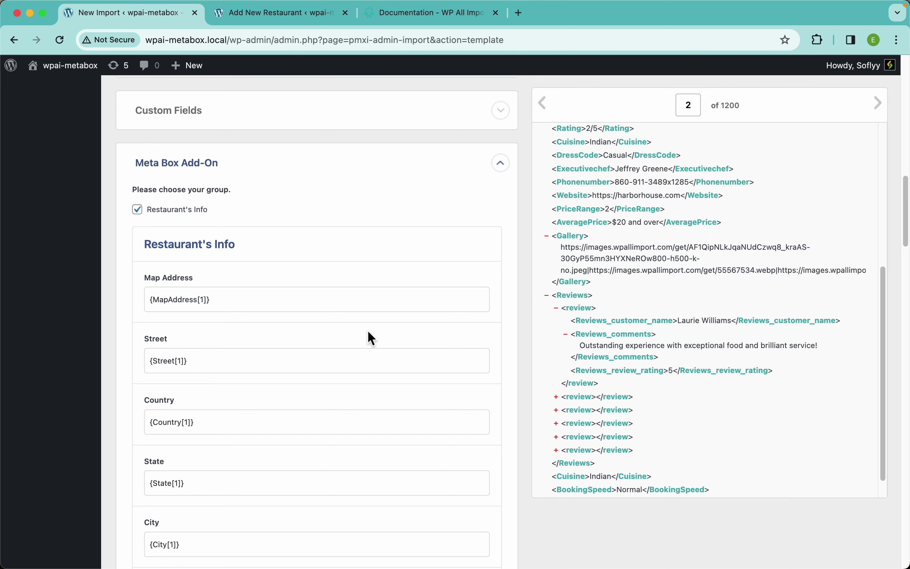
scroll(370, 338, "down", 20)
scroll(374, 332, "down", 8)
scroll(371, 315, "up", 5)
left_click(192, 214)
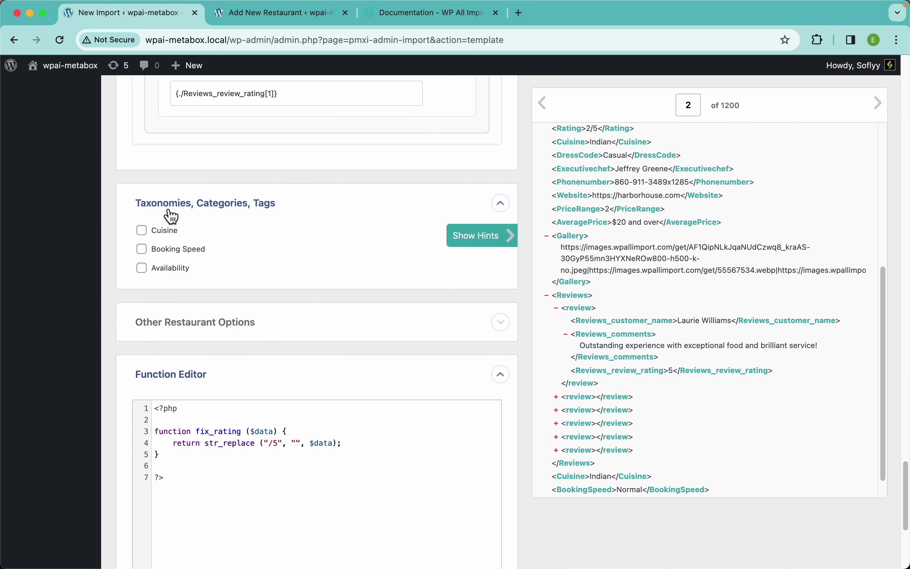
left_click(158, 231)
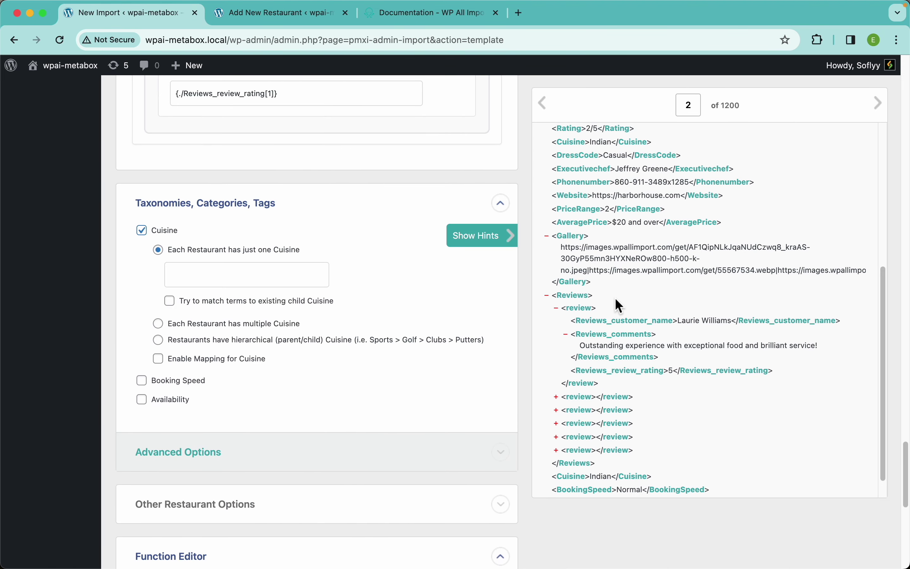
scroll(664, 385, "down", 2)
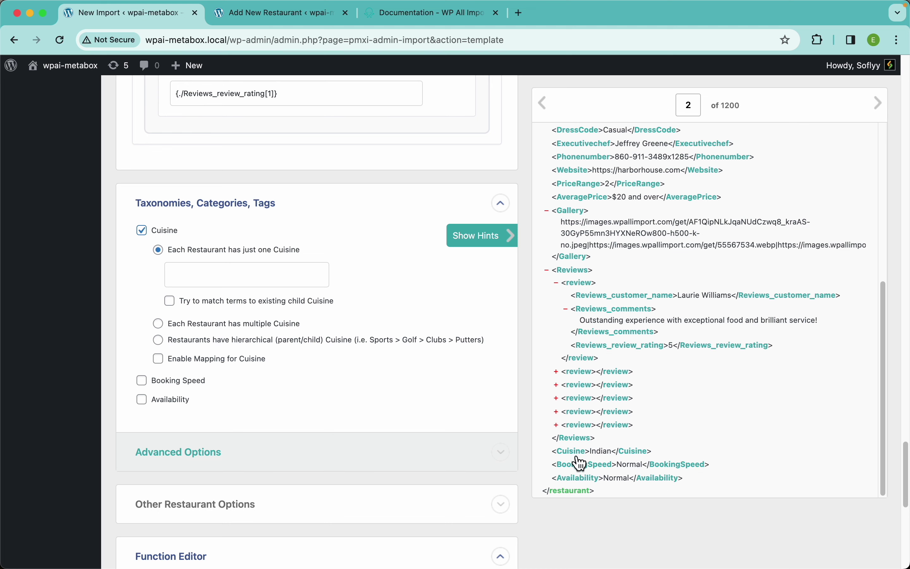
left_click_drag(575, 453, 286, 278)
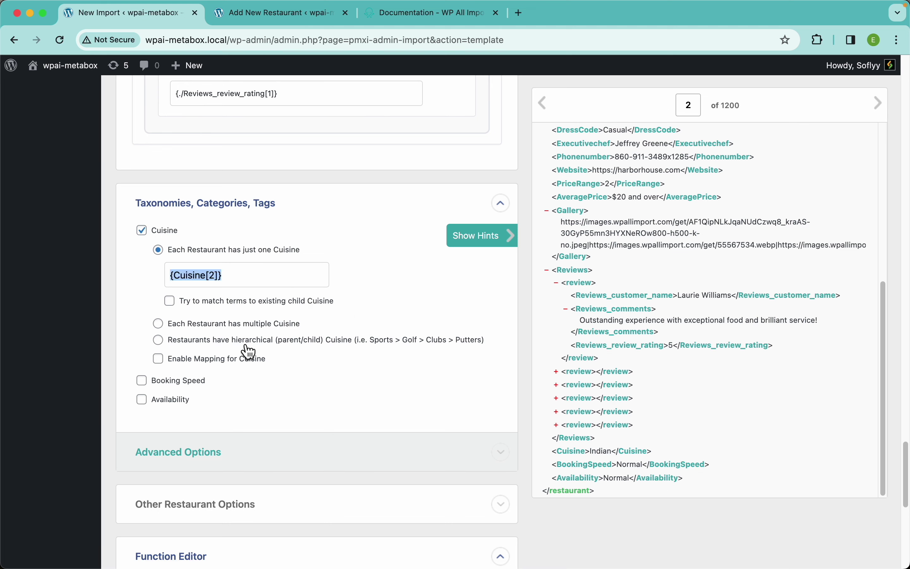
Enable the Booking Speed and Availability taxonomies with one term each, mapped to {BookingSpeed[1]} and {Availability[1]}
left_click(194, 386)
left_click_drag(591, 464, 301, 424)
scroll(300, 424, "down", 8)
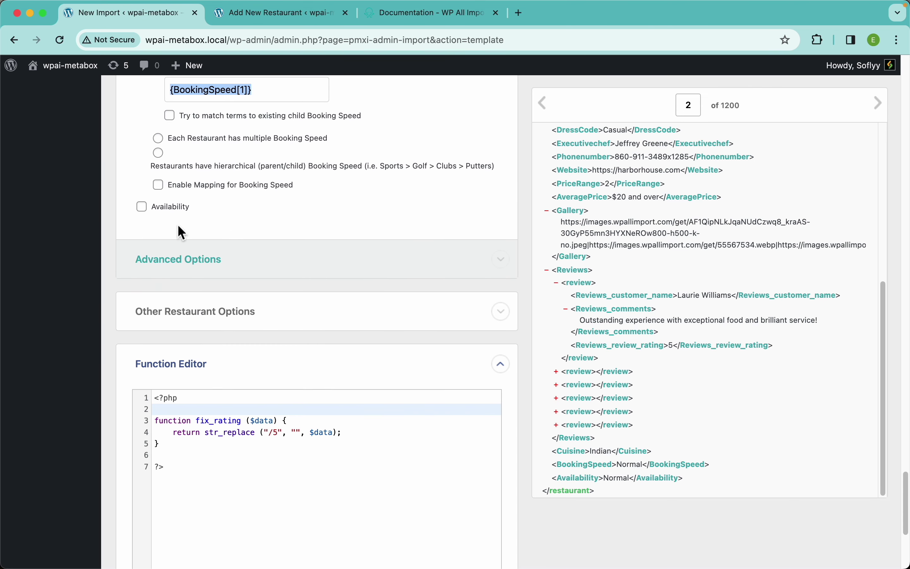
left_click(175, 209)
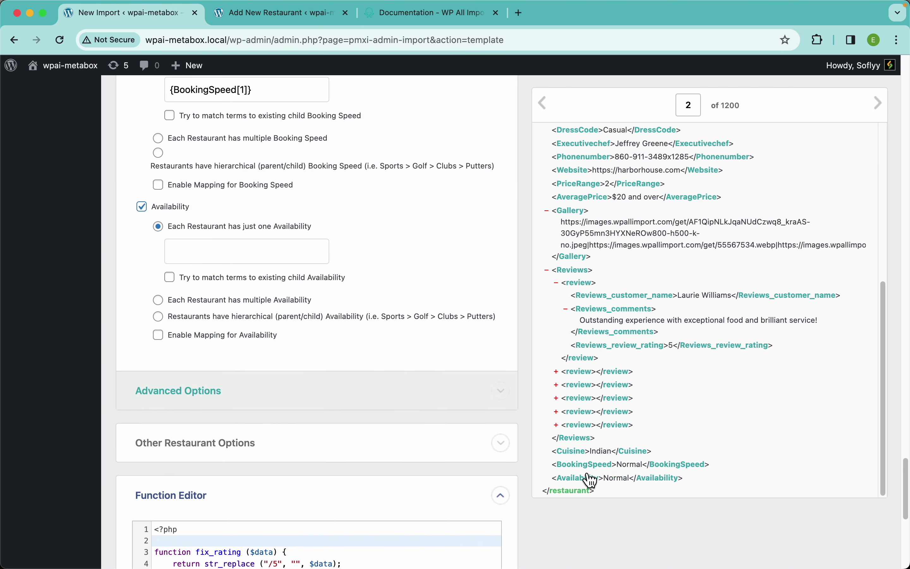
left_click_drag(591, 480, 252, 251)
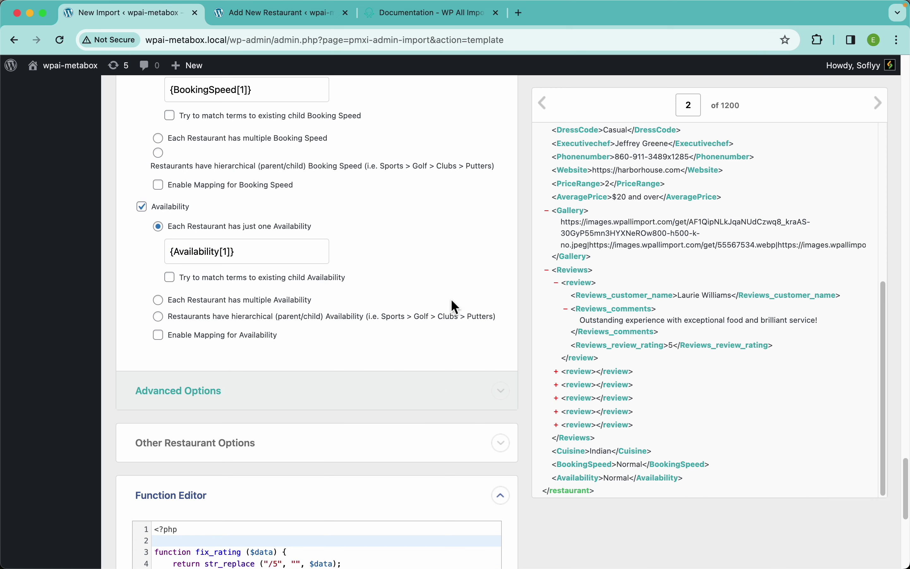
Expand Other Restaurant Options and review the post status, dates, comments, slug, author, attachments and page template settings
scroll(453, 303, "down", 4)
scroll(451, 303, "up", 10)
scroll(452, 303, "down", 12)
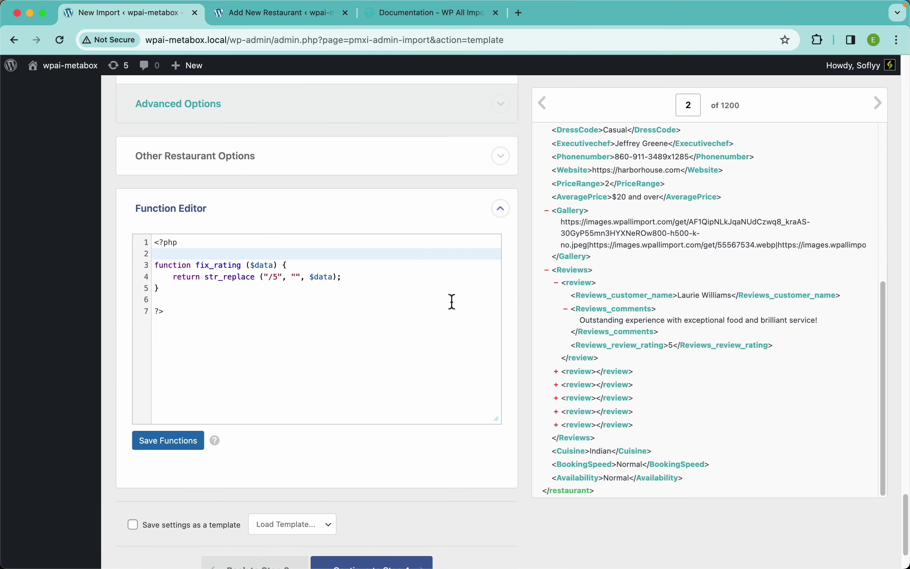
left_click(221, 169)
scroll(282, 203, "up", 10)
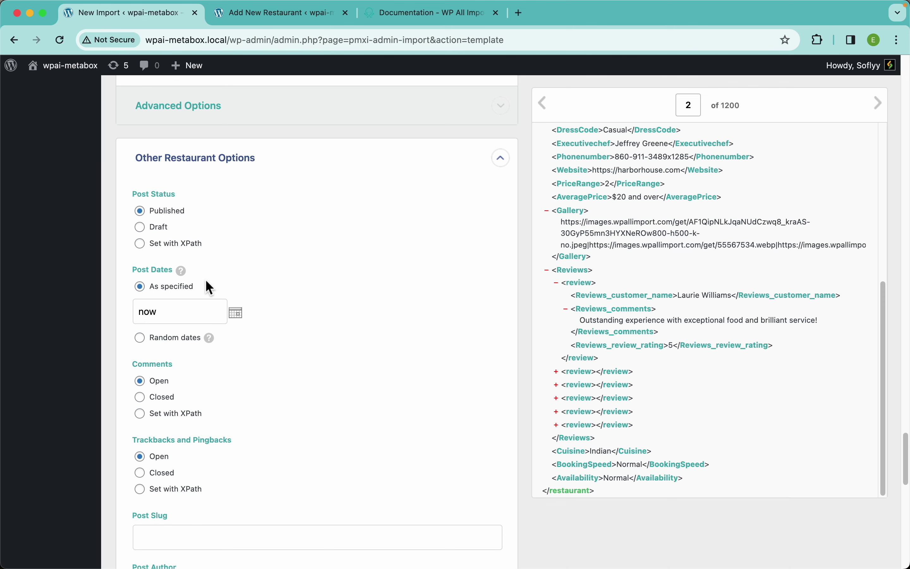
scroll(346, 323, "down", 5)
scroll(240, 399, "down", 3)
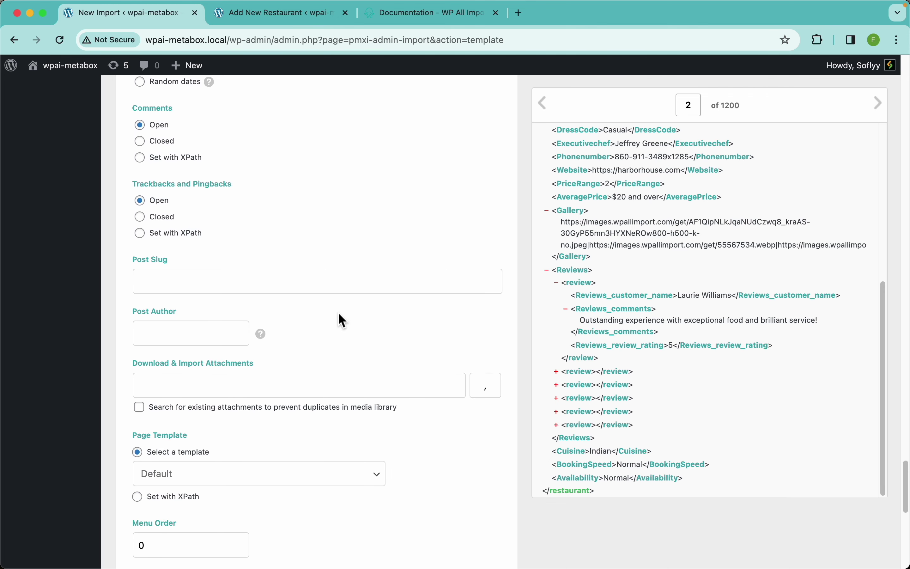
scroll(340, 318, "down", 6)
scroll(340, 314, "down", 10)
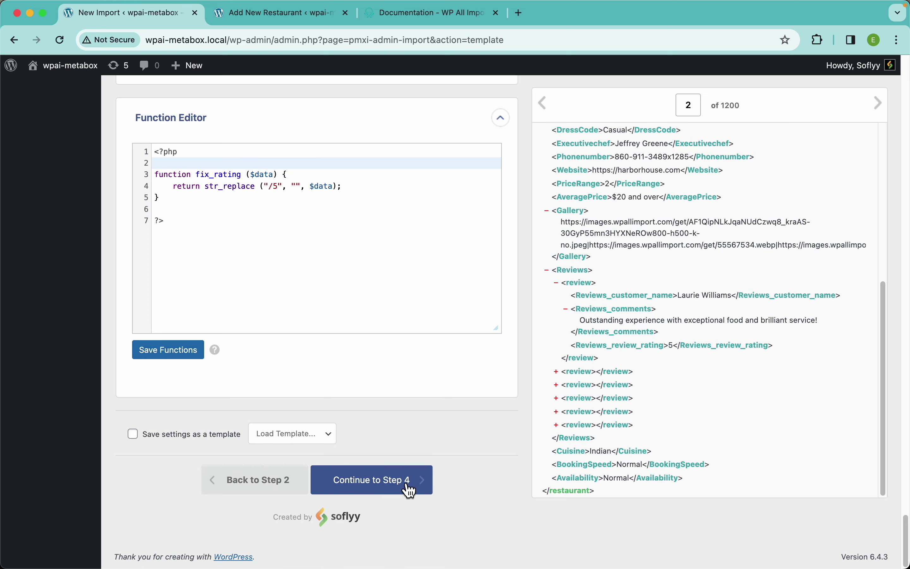
Continue to the import settings and auto-detect the unique identifier
left_click(409, 486)
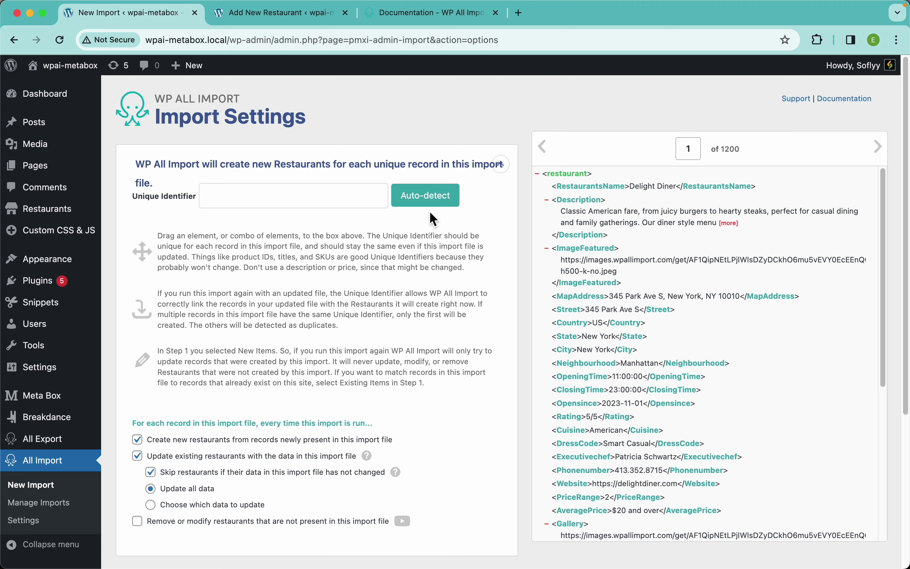
left_click(432, 201)
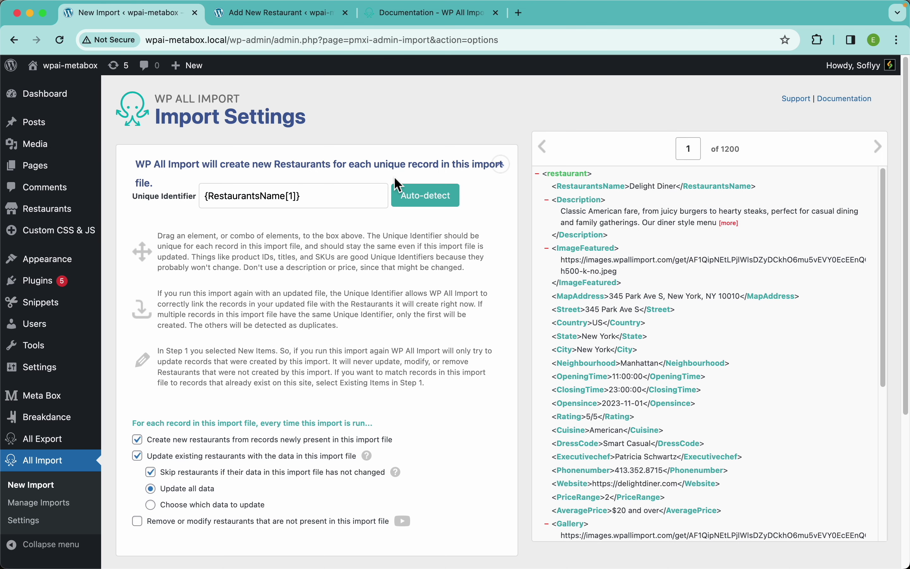
Examine the options for creating new restaurants and updating existing ones, including the help on updating existing restaurants
scroll(406, 353, "down", 6)
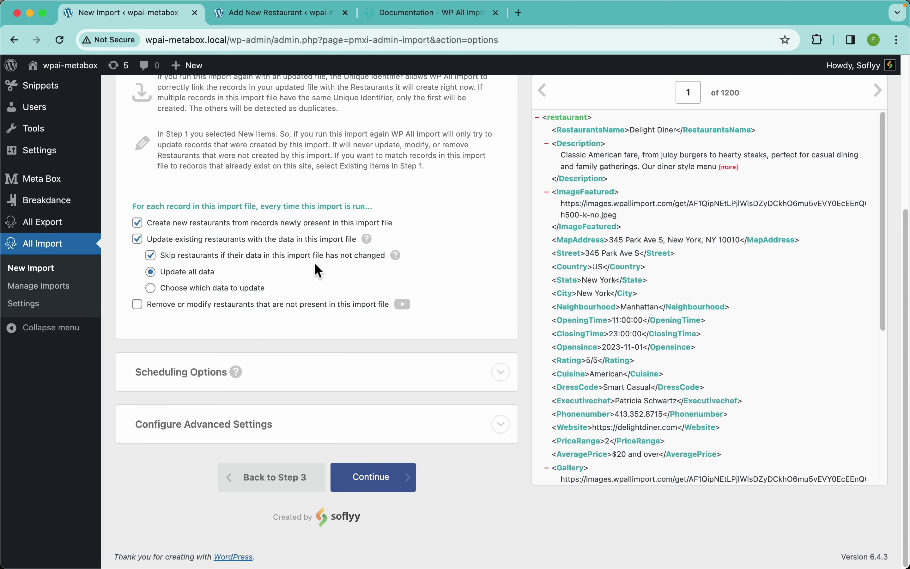
left_click_drag(410, 226, 149, 216)
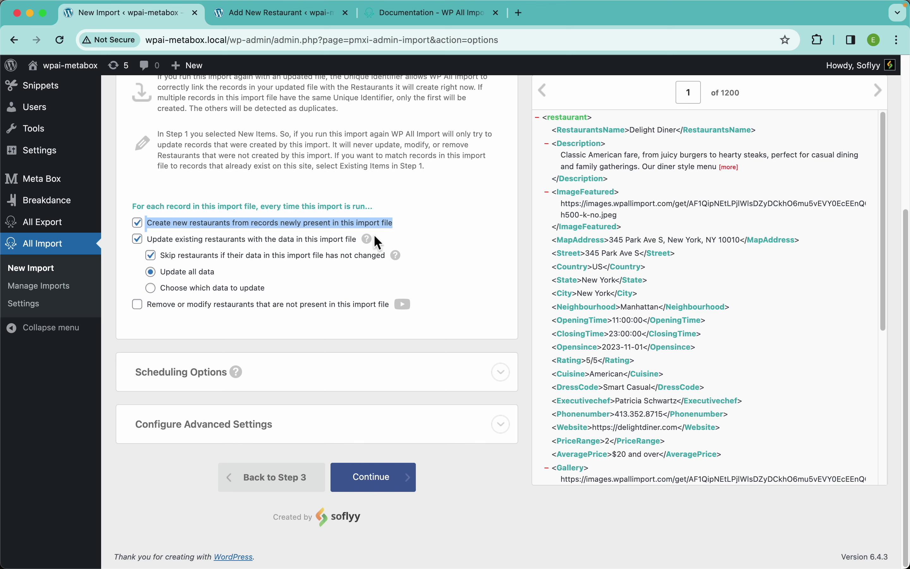
mouse_move(376, 246)
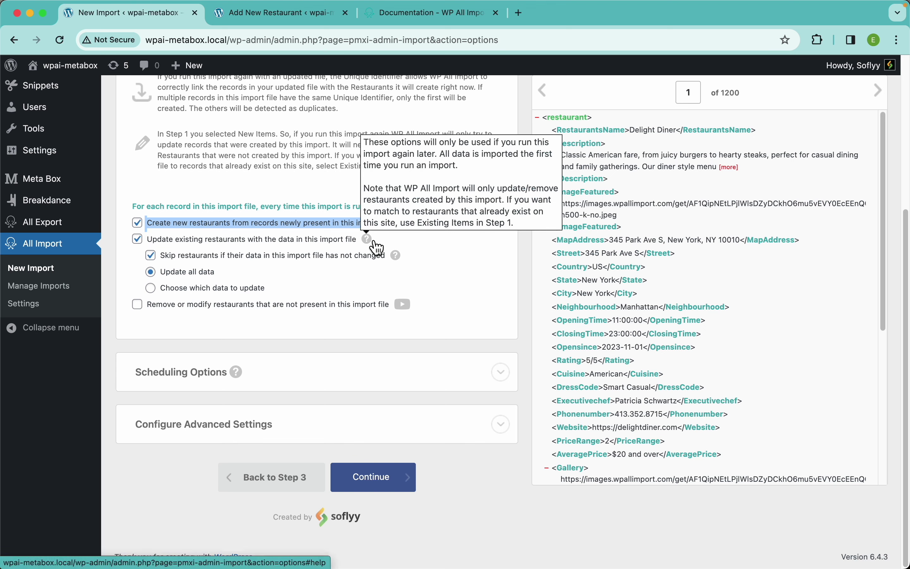
left_click(265, 195)
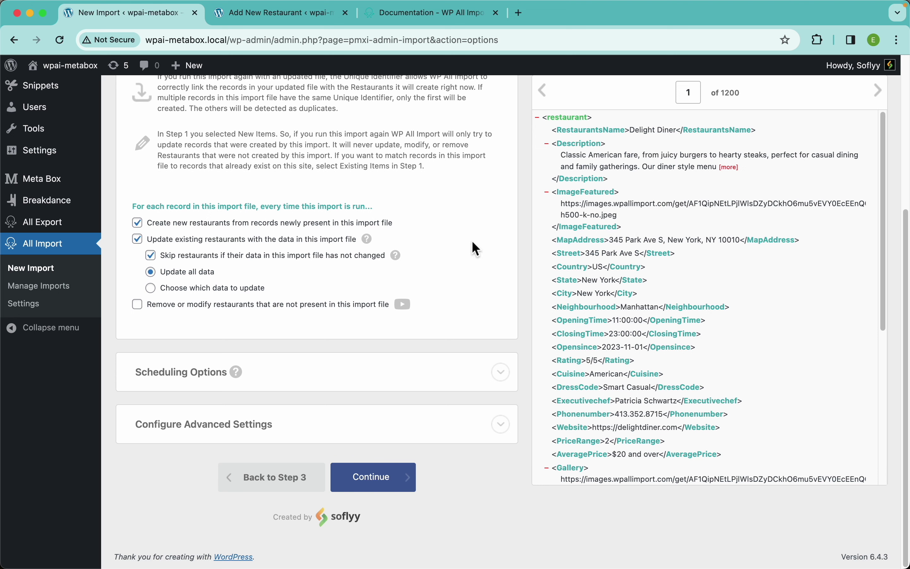
Try Choose which data to update, review the fields it offers, and switch back to Update all data
left_click(200, 295)
scroll(324, 329, "down", 5)
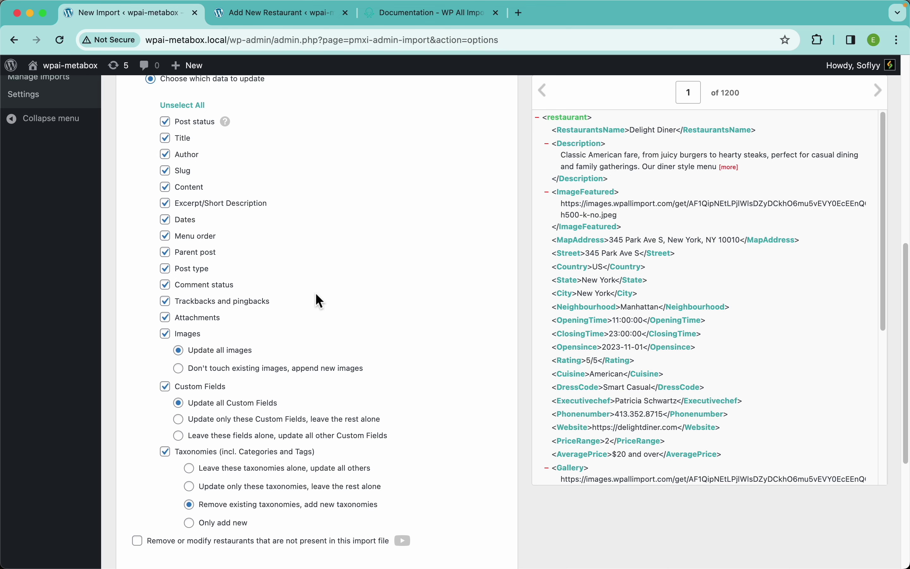
scroll(316, 295, "up", 4)
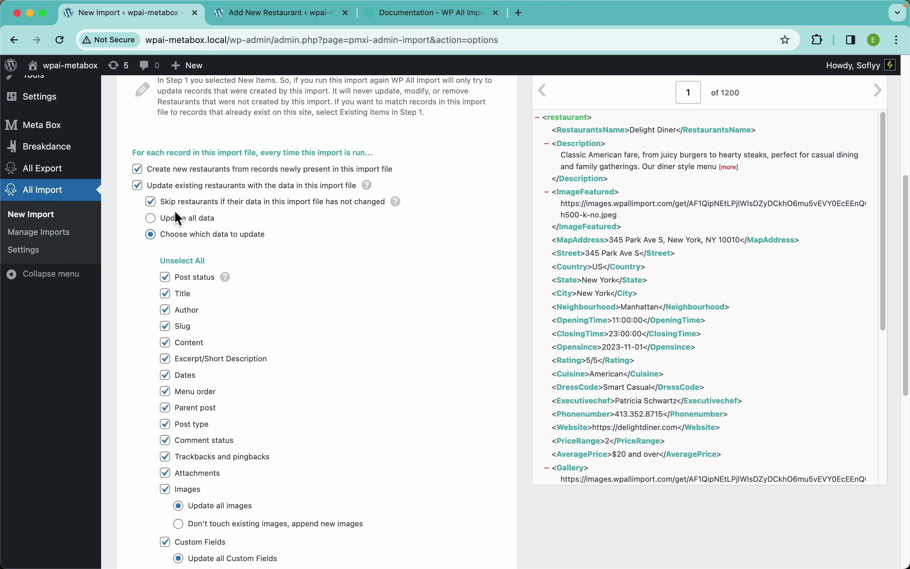
left_click(198, 225)
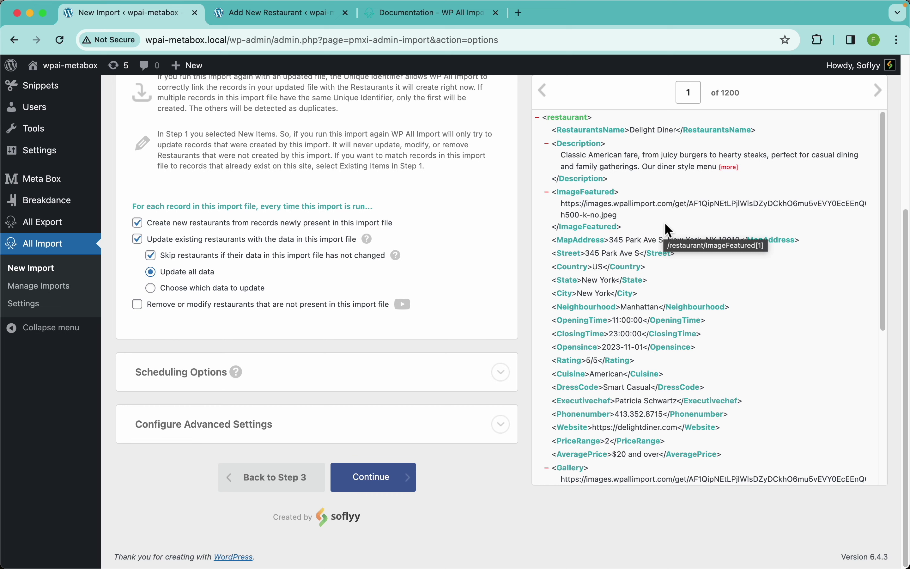
Try removing restaurants missing from the import file with the Delete removed restaurants option, and turn removal off again
left_click(295, 306)
scroll(297, 363, "down", 3)
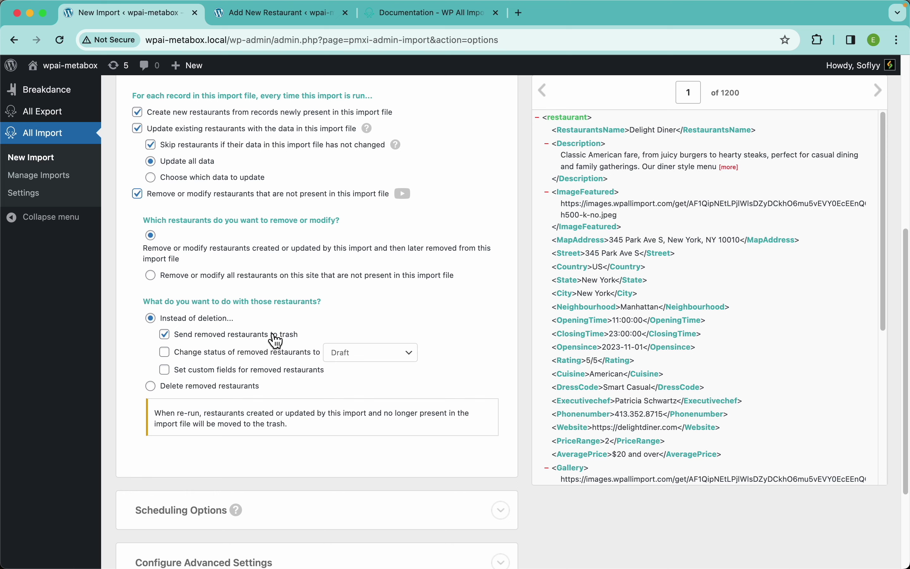
left_click(219, 388)
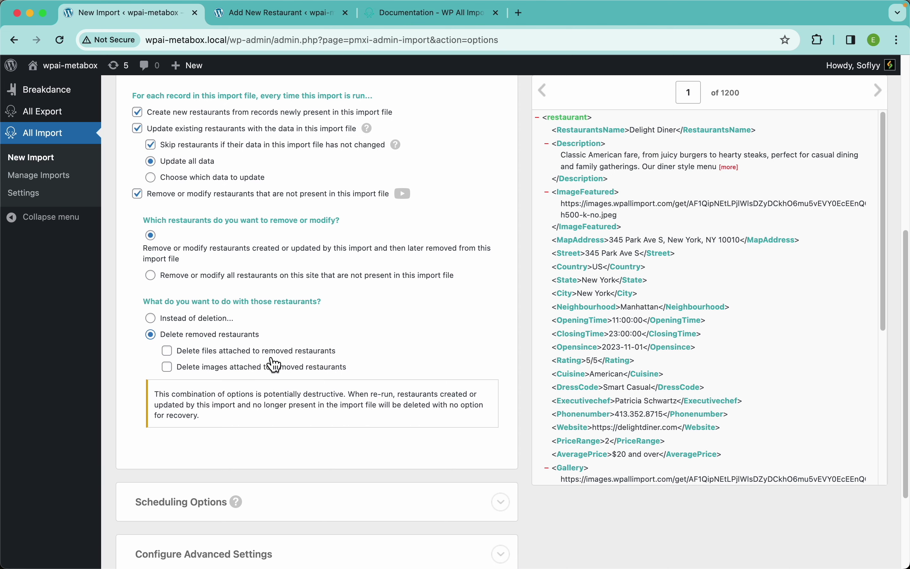
left_click(278, 196)
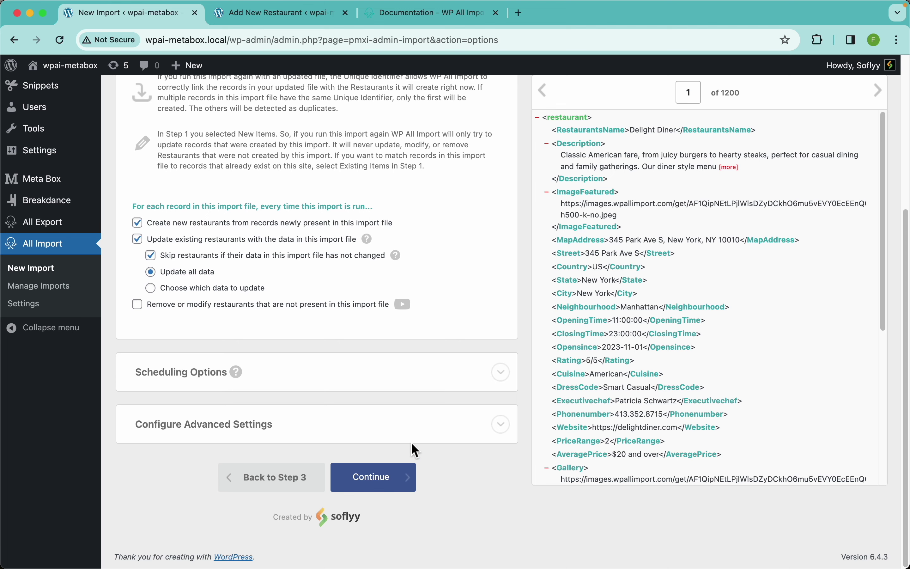
Continue to the import summary, then confirm and run the restaurants.xml import
left_click(393, 486)
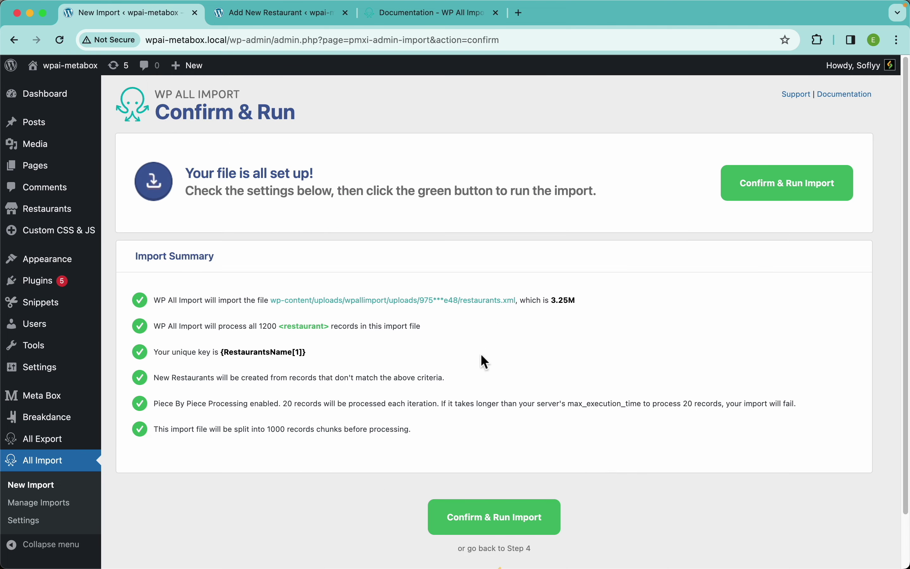
left_click(755, 194)
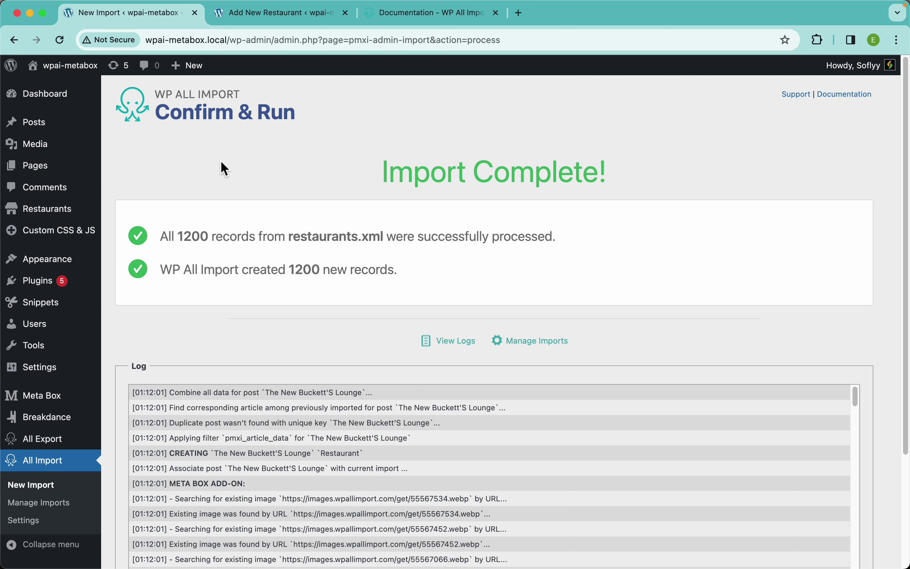
Open the list of all restaurants and look through the imported entries
mouse_move(65, 213)
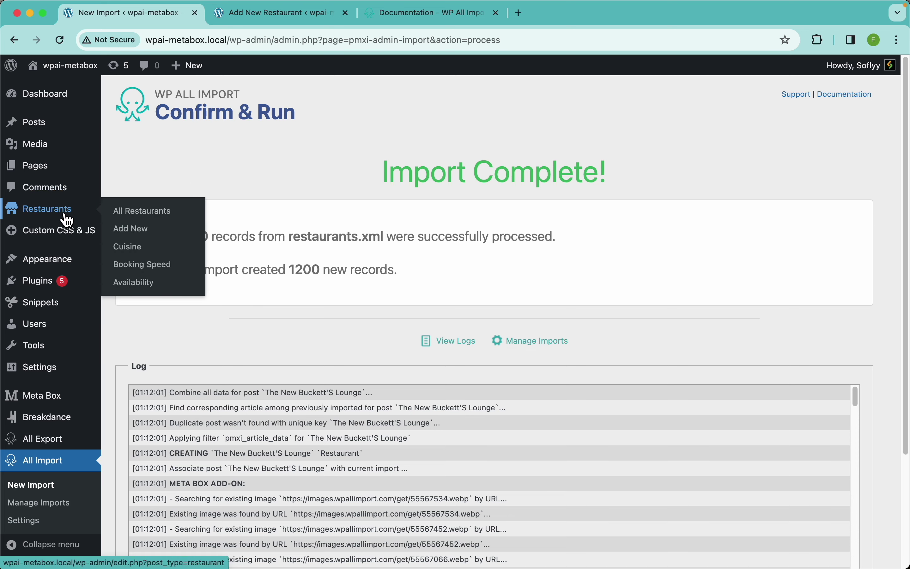
left_click(149, 213)
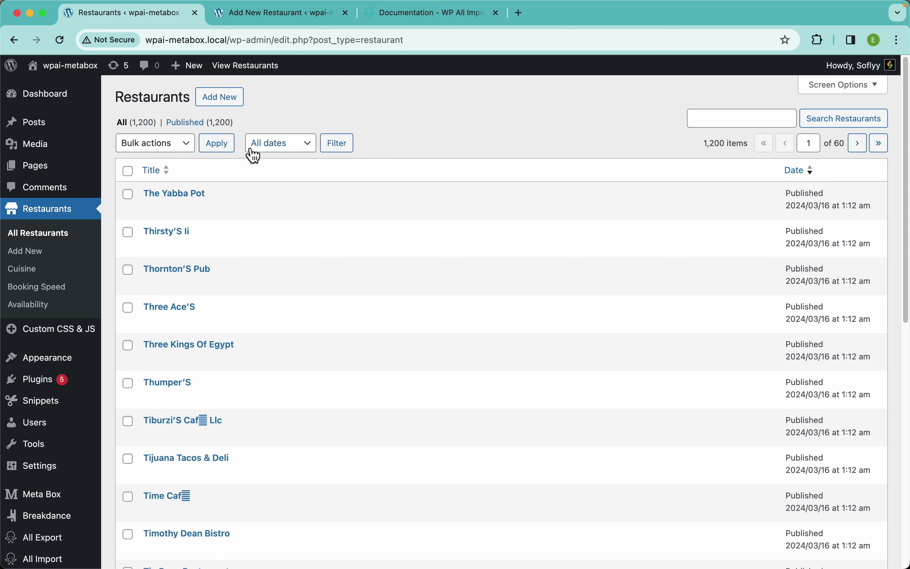
scroll(328, 229, "down", 10)
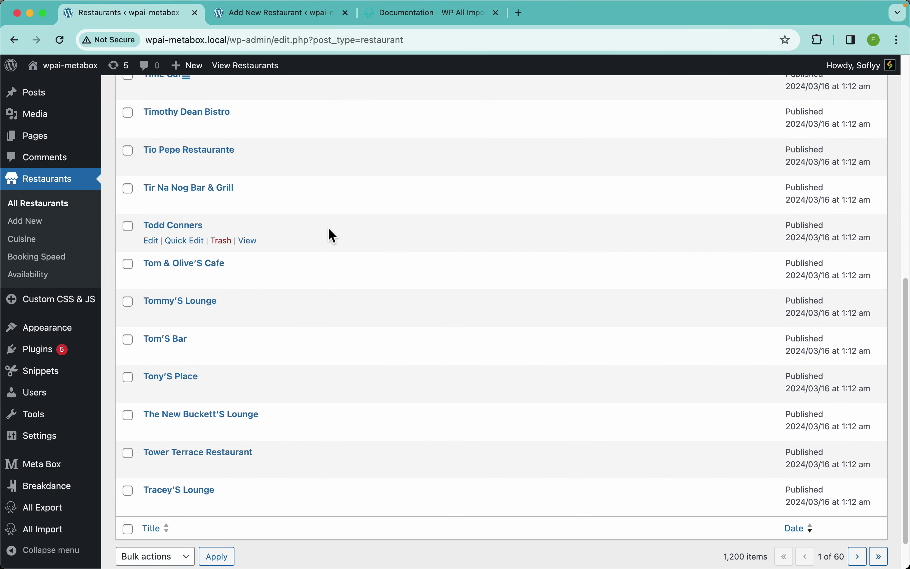
scroll(328, 228, "up", 10)
Visit the site's home page and open The New Buckett'S Lounge from the Available for late dinner now listing
mouse_move(74, 72)
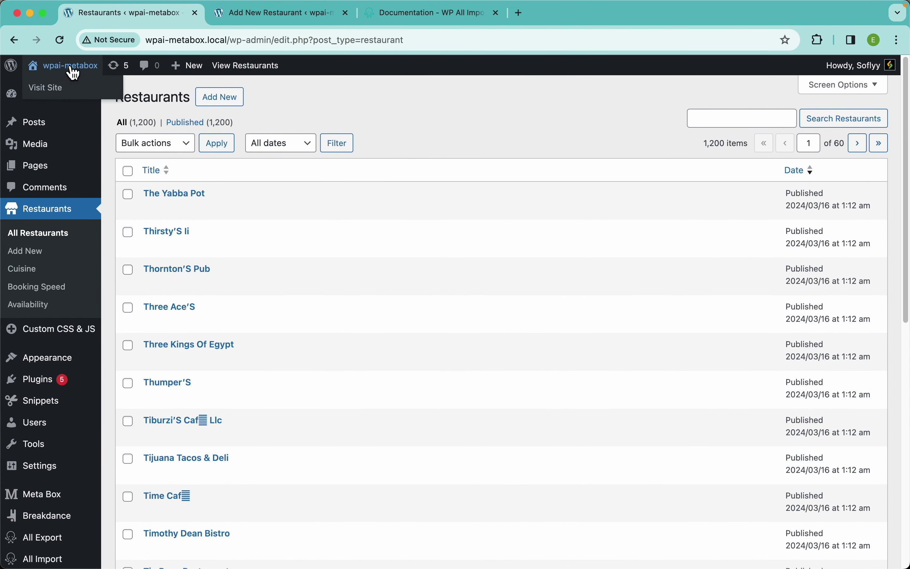
left_click(55, 89)
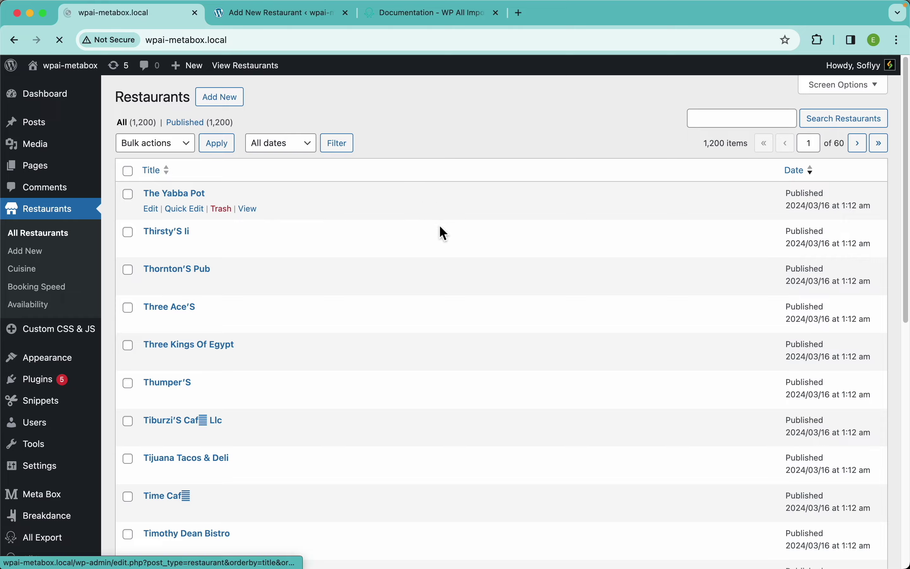
scroll(445, 251, "down", 5)
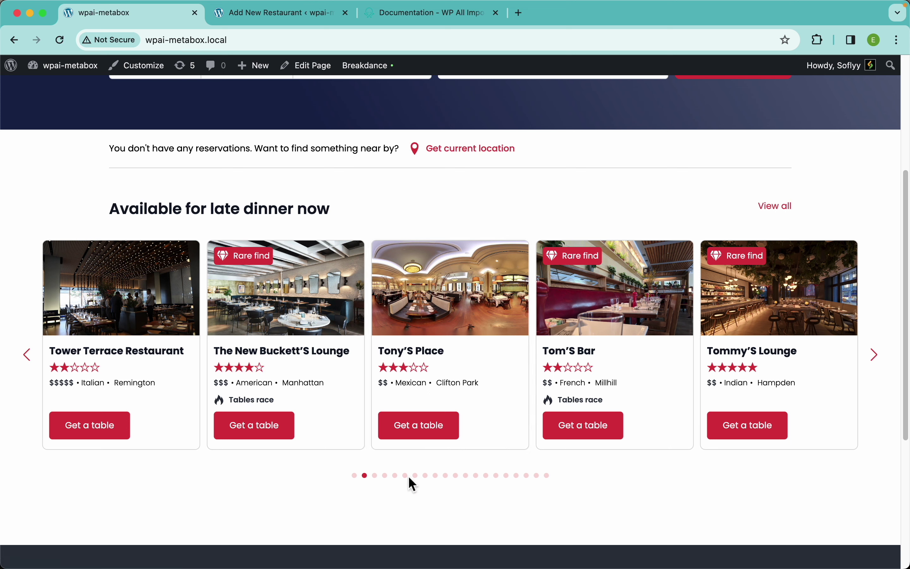
left_click(312, 304)
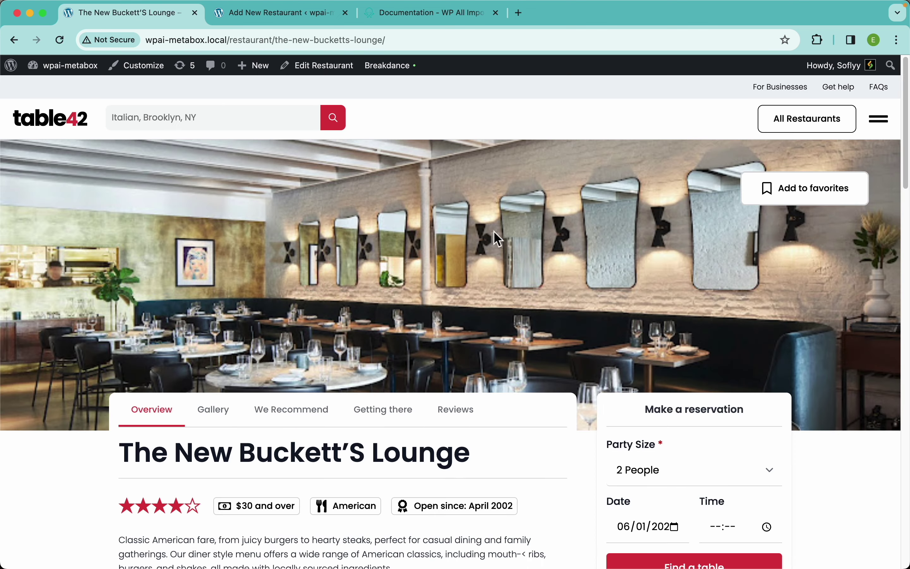
Examine the restaurant page's average price, cuisine, description and taxonomy badges, then its address, hours, dress code and contact details
scroll(486, 257, "down", 5)
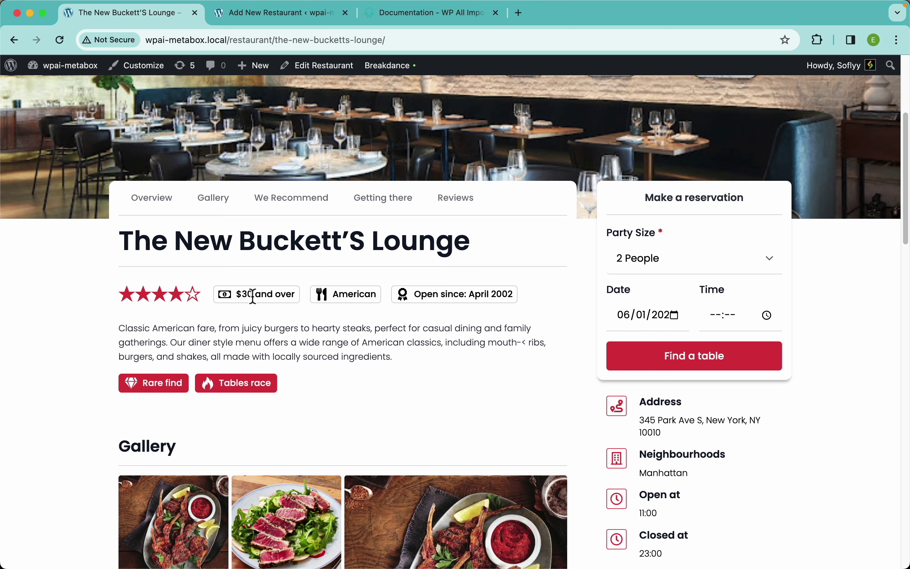
left_click_drag(239, 298, 303, 297)
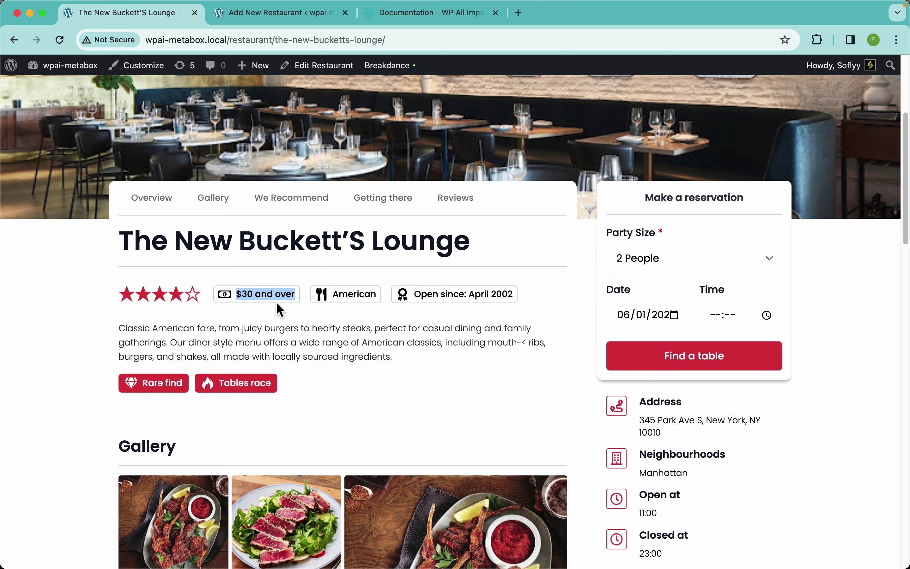
left_click(256, 294)
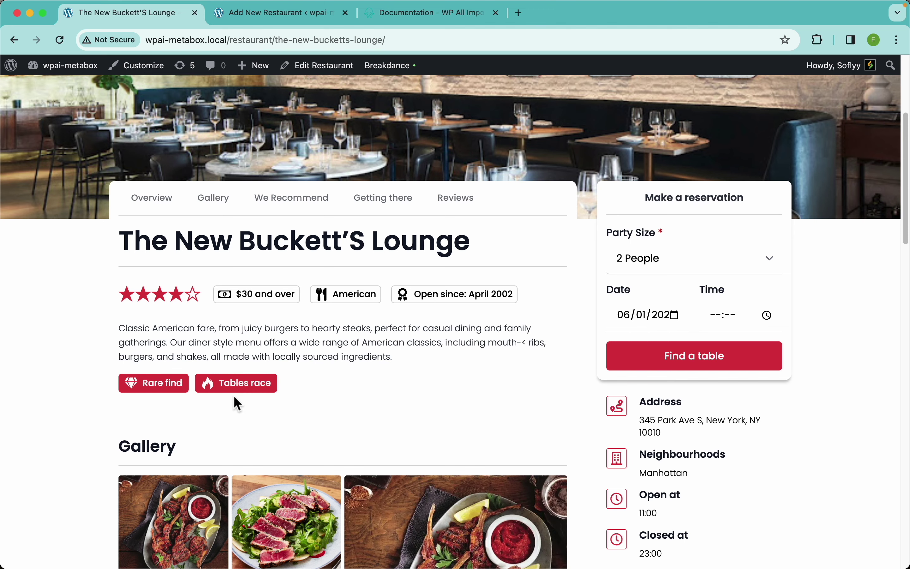
scroll(434, 375, "down", 1)
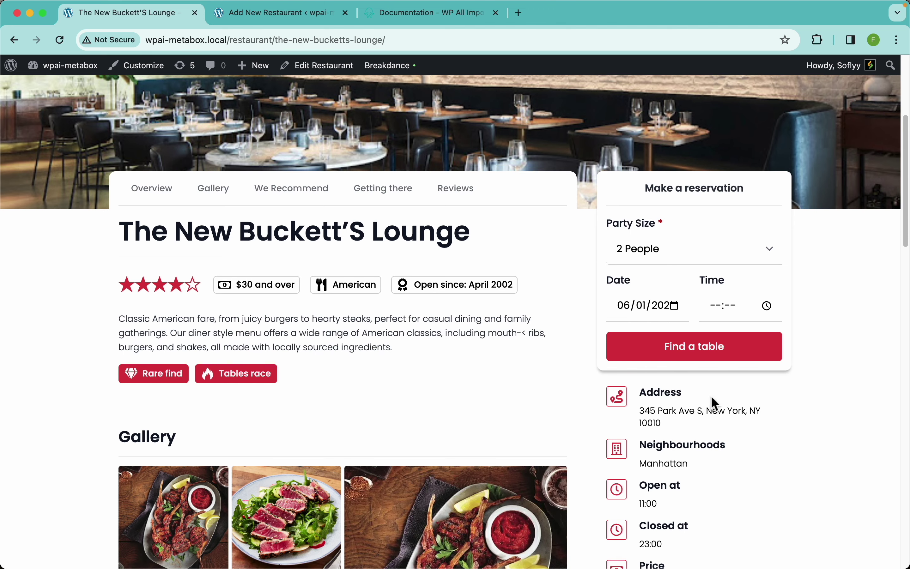
scroll(683, 461, "down", 5)
scroll(683, 460, "down", 1)
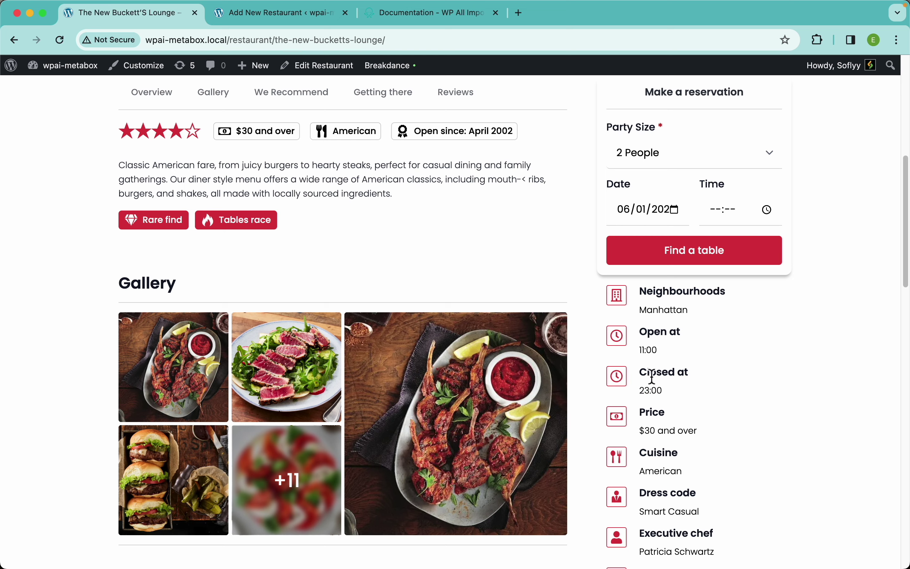
scroll(697, 500, "down", 3)
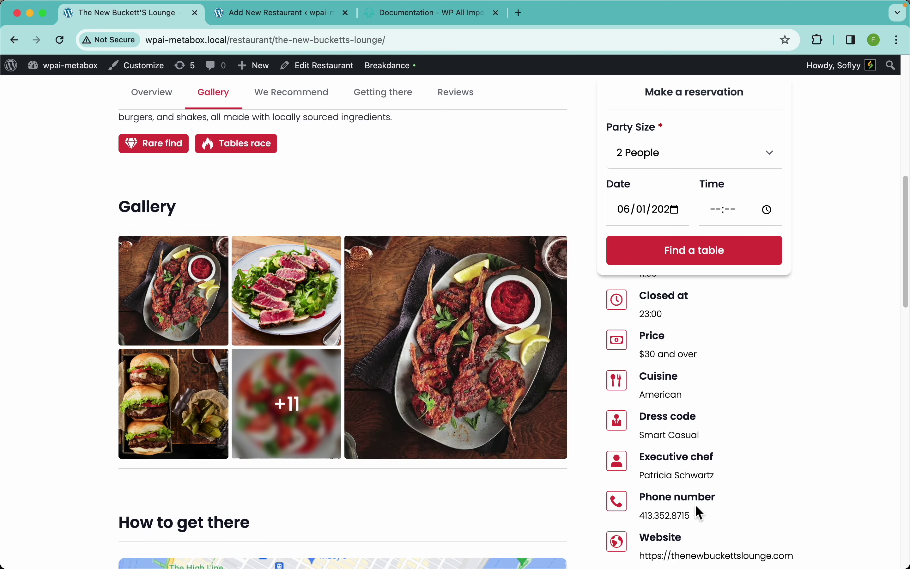
Open the restaurant's Gallery images in full view, browse through several of them, and close the viewer
scroll(695, 504, "up", 1)
left_click(192, 309)
key("Right")
key("Right")
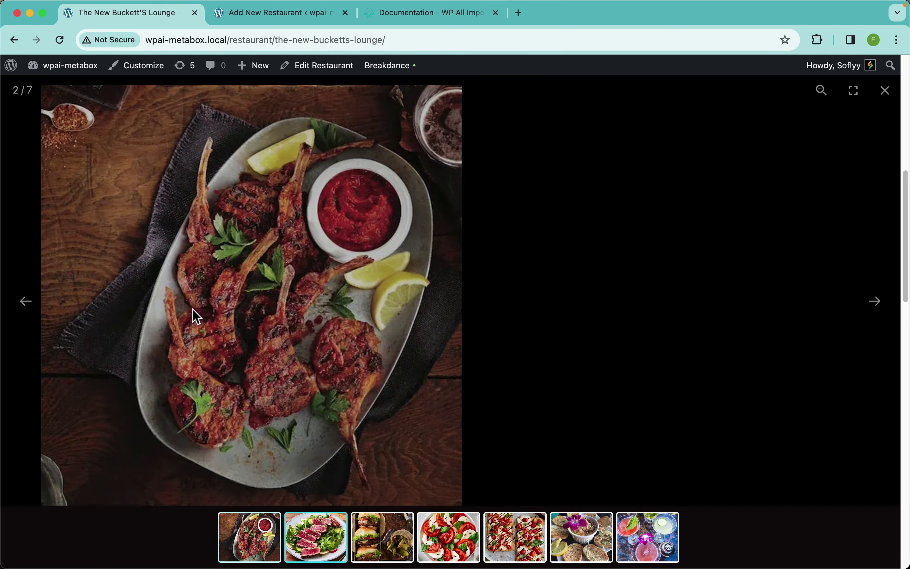
key("Right")
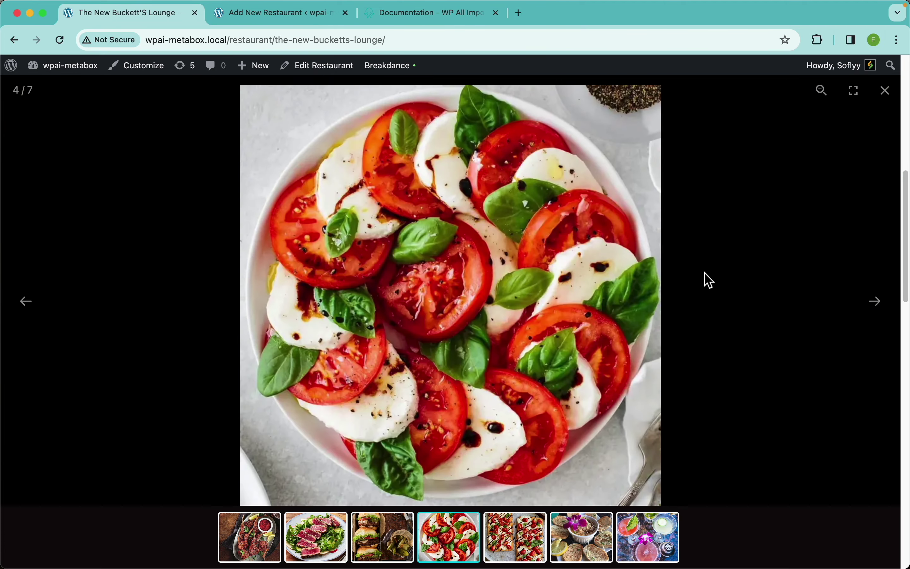
left_click(707, 279)
Check the How to get there map and the customer reviews on the restaurant page
scroll(354, 346, "down", 5)
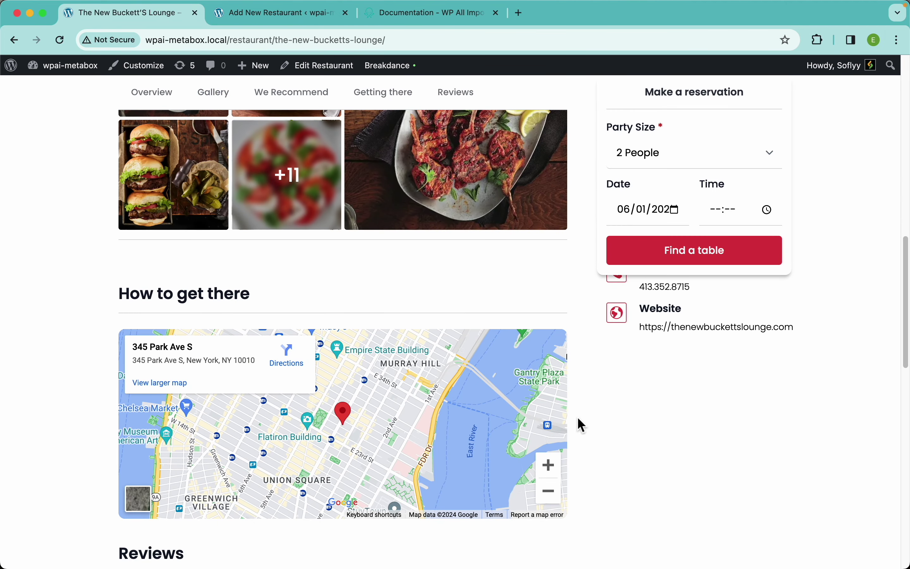
scroll(571, 419, "down", 5)
scroll(170, 406, "down", 8)
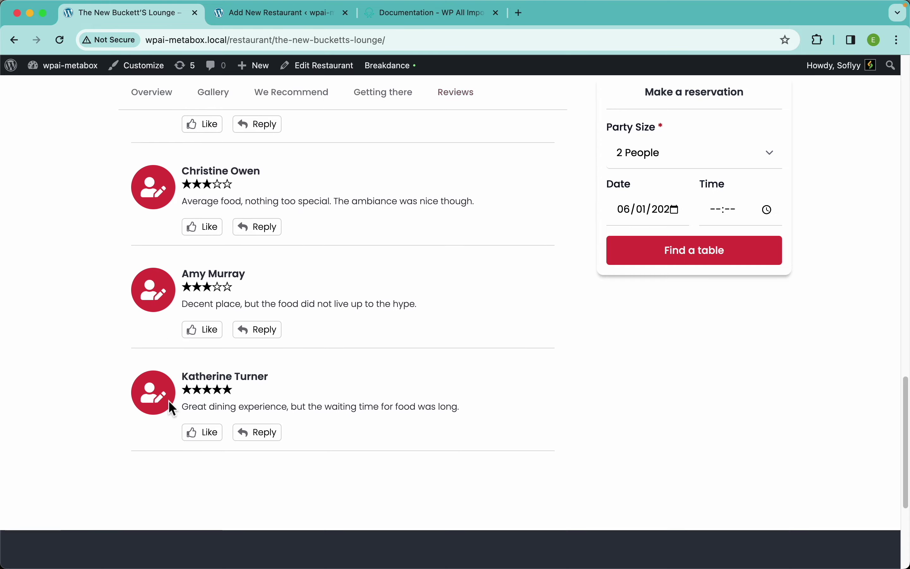
Open the restaurant in the editor and check its Cuisine, Booking Speed and Availability terms and its featured image
scroll(255, 407, "up", 20)
left_click(320, 67)
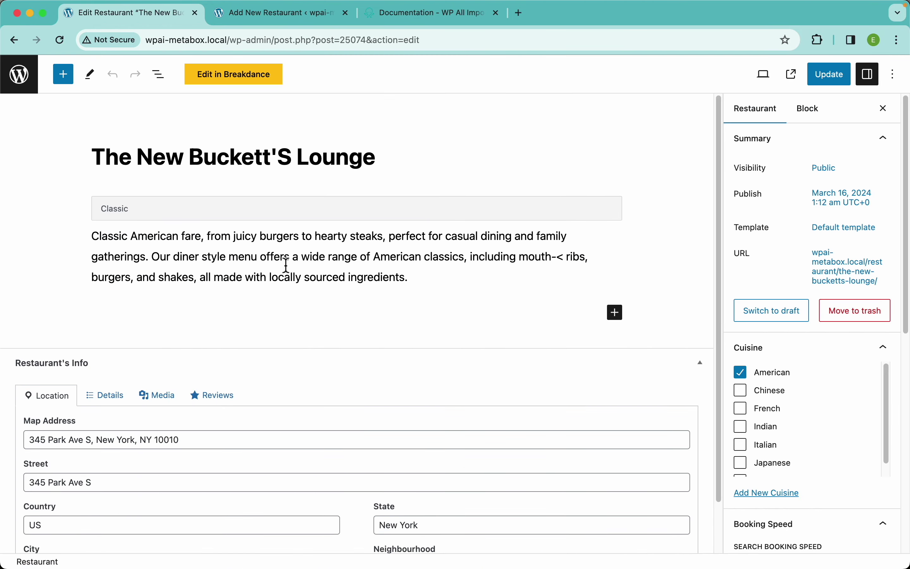
scroll(811, 294, "down", 8)
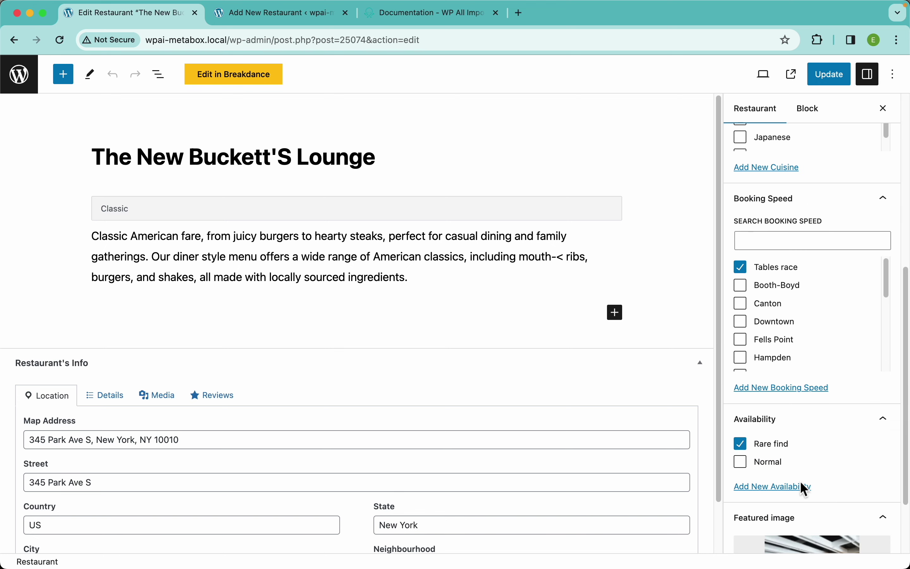
scroll(814, 429, "down", 4)
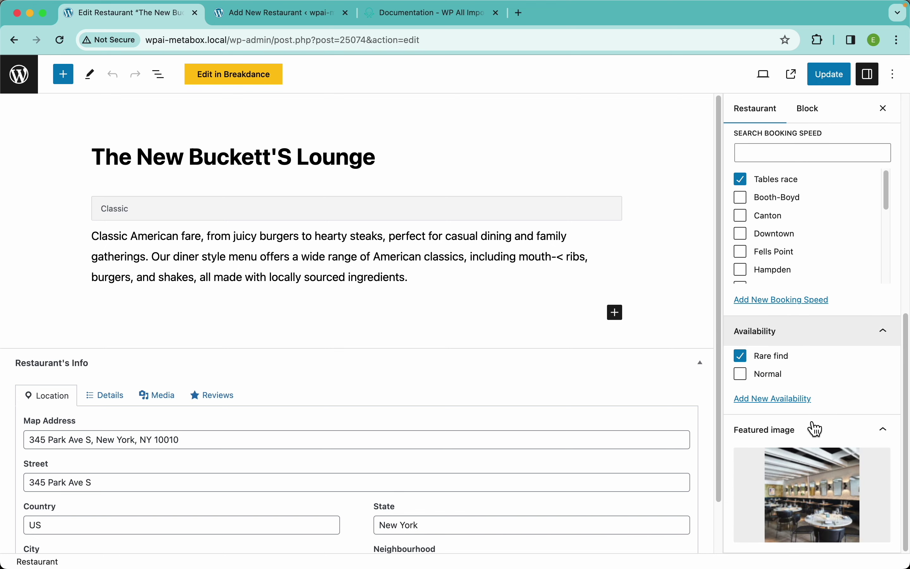
mouse_move(809, 477)
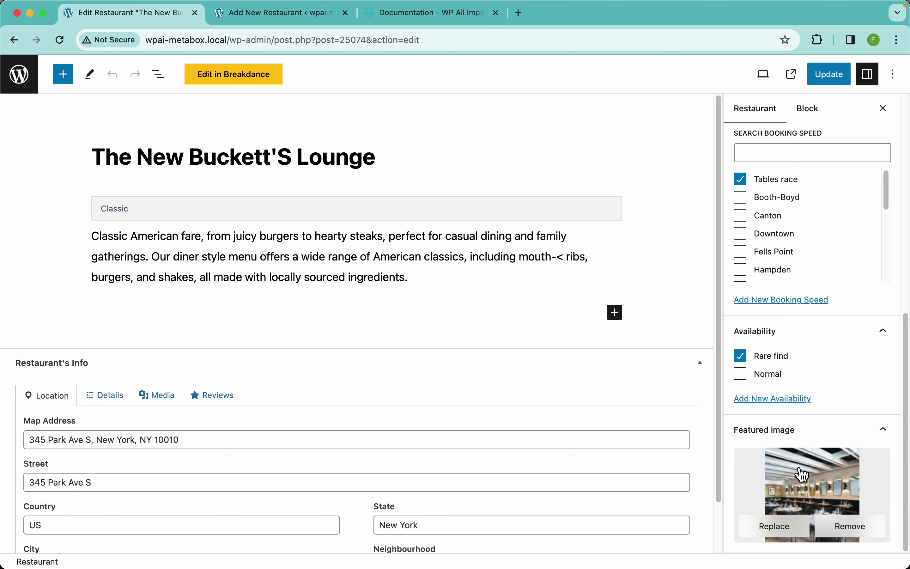
Check the Location and Details fields in Restaurant's Info, down to the Price Range and Average Price
scroll(293, 406, "down", 3)
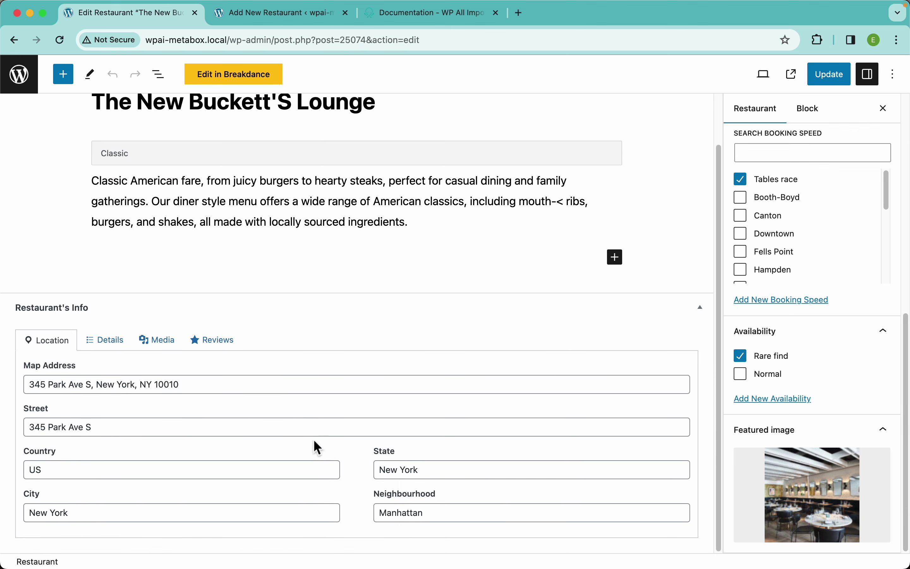
left_click(117, 347)
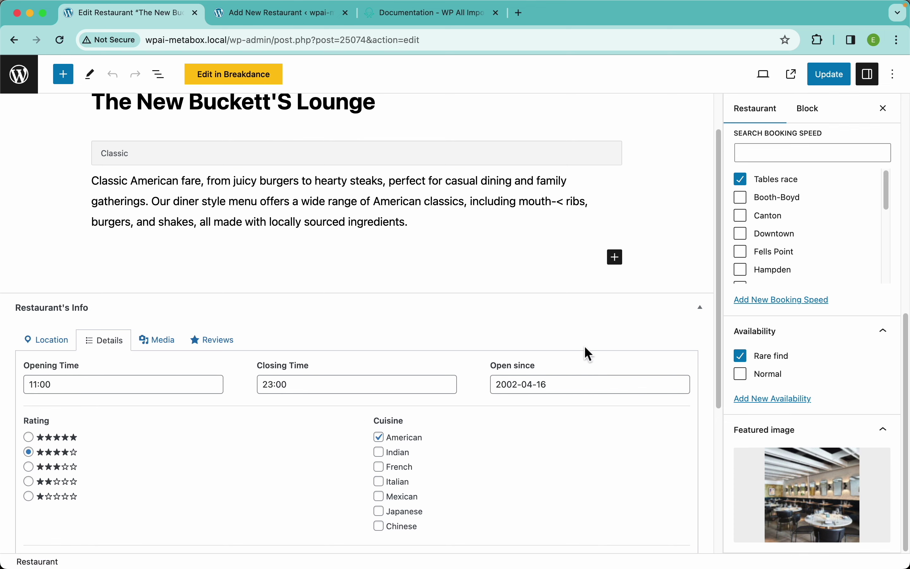
scroll(310, 472, "down", 2)
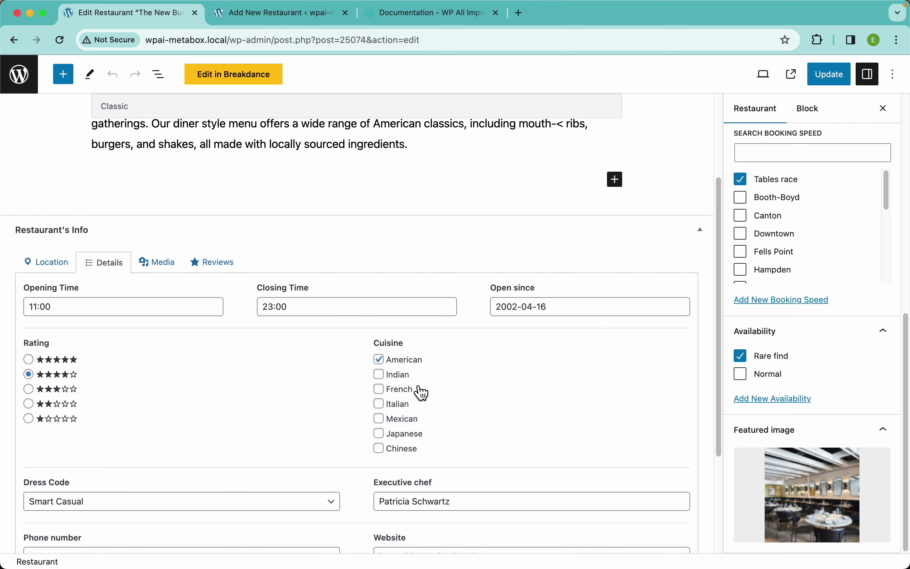
scroll(449, 429, "down", 4)
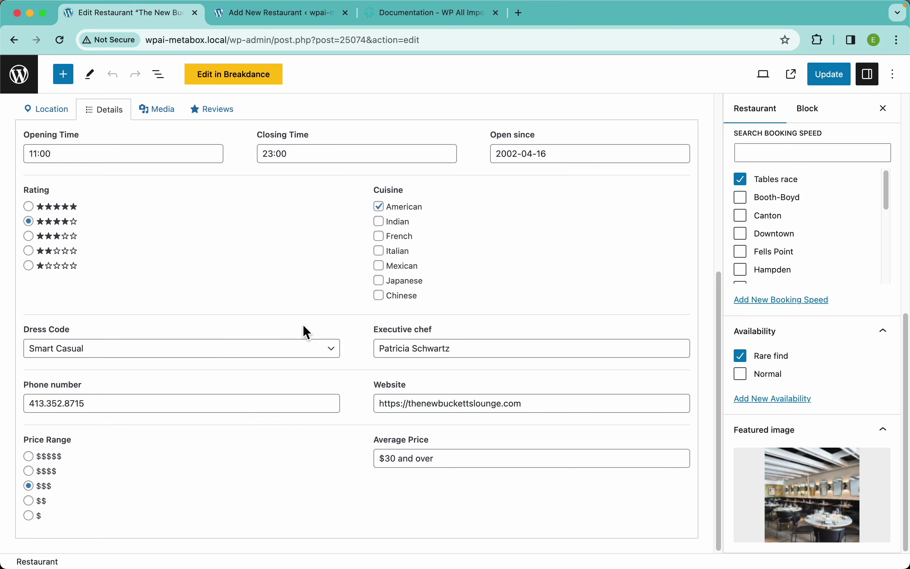
Check the imported Gallery images under Media and the repeatable review entries under Reviews
scroll(303, 324, "up", 8)
left_click(149, 404)
scroll(290, 359, "down", 4)
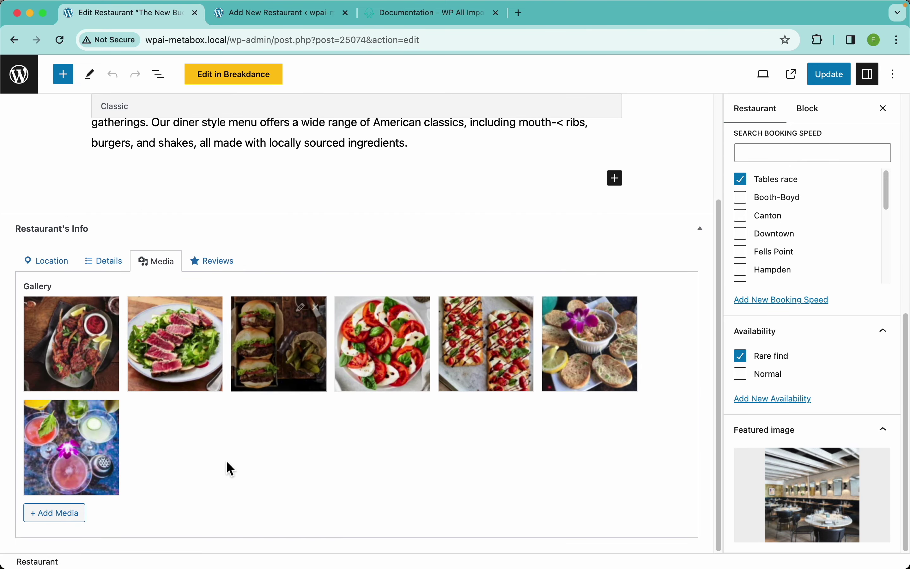
left_click(223, 263)
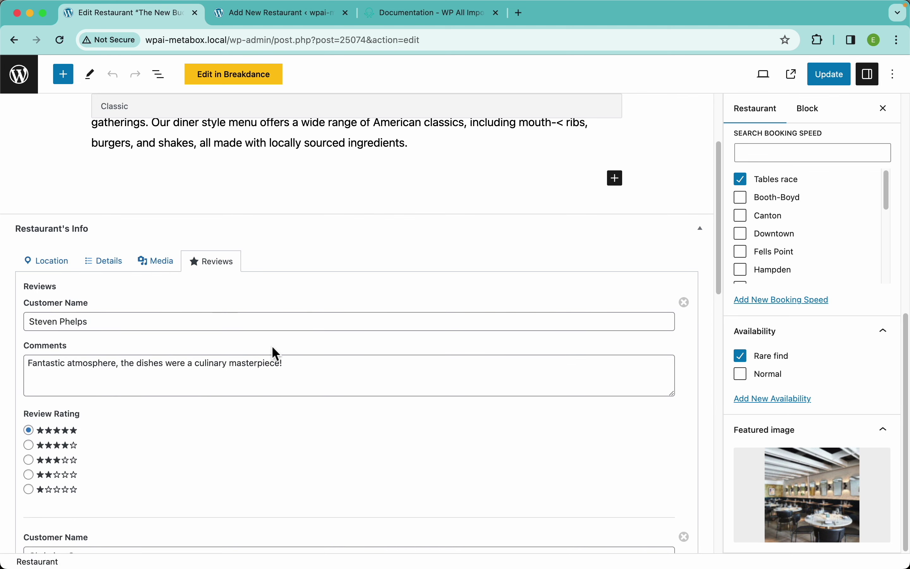
scroll(291, 456, "down", 5)
scroll(291, 456, "down", 9)
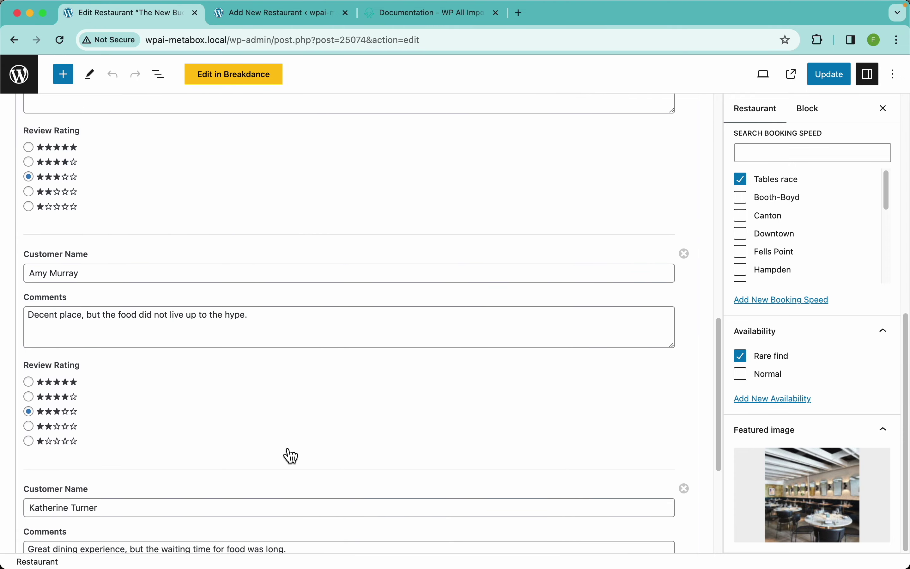
Open the restaurant's public page from the editor in a new tab
left_click_drag(719, 399, 706, 195)
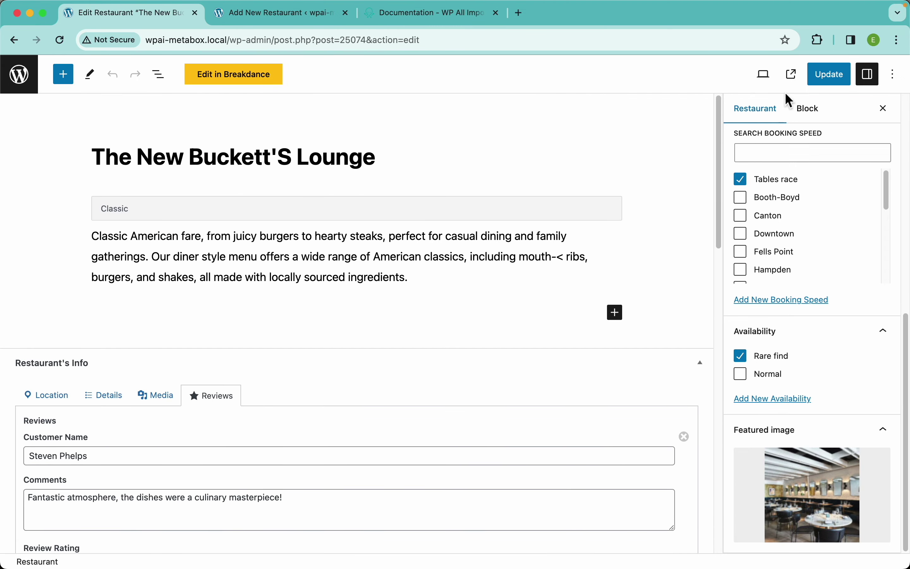
left_click(791, 76)
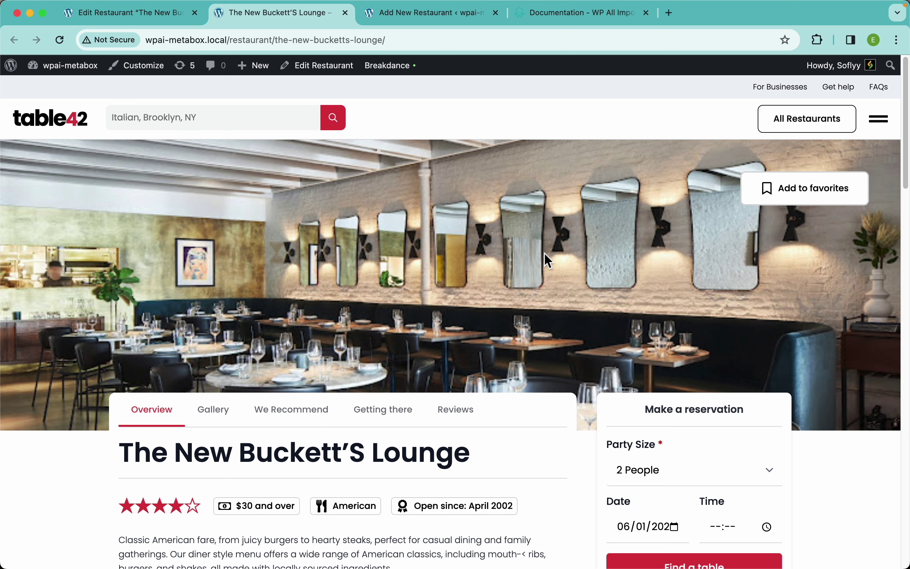